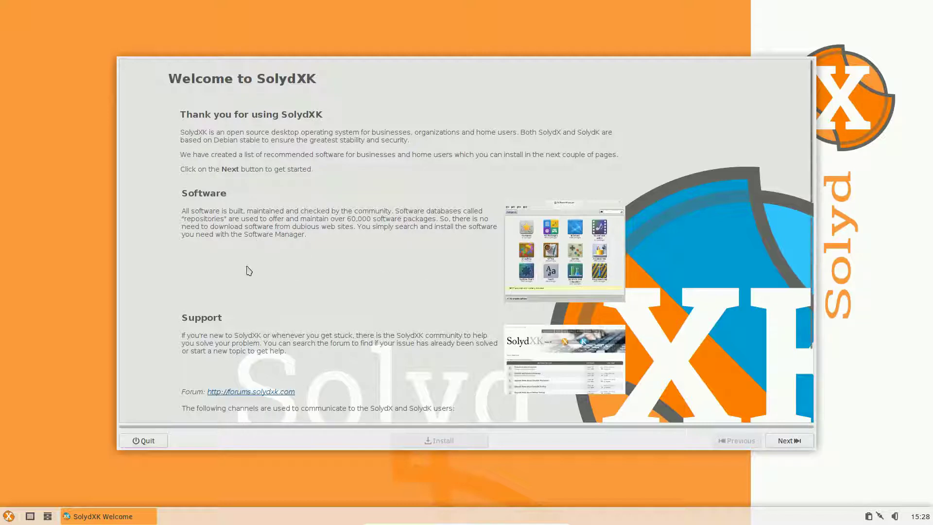
Read through the welcome introduction, and continue to the Multimedia codecs page to review the Flash and CSS options
scroll(363, 309, "down", 3)
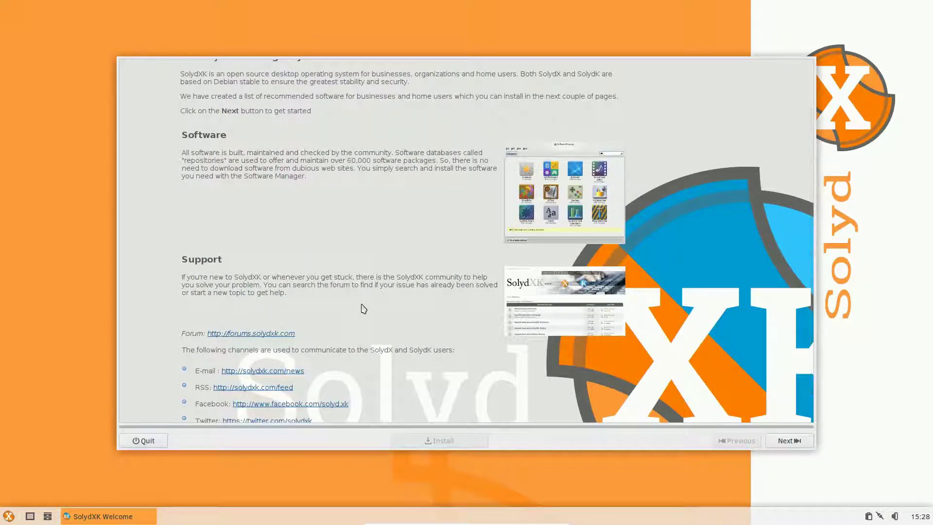
scroll(363, 309, "up", 3)
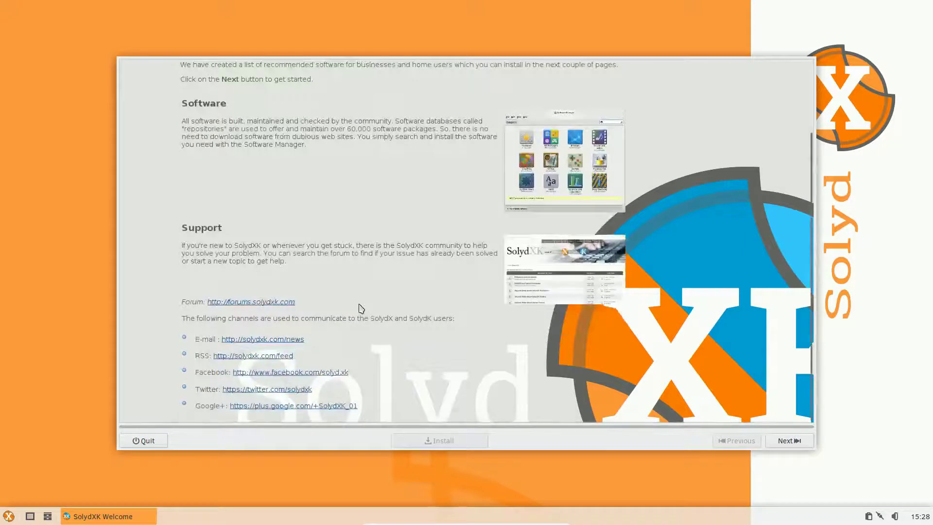
left_click(787, 440)
scroll(538, 311, "down", 1)
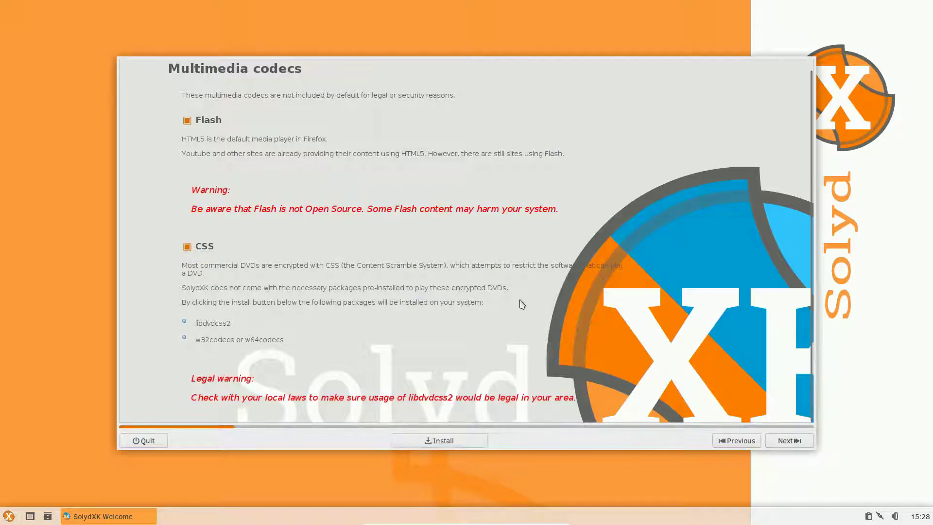
scroll(522, 304, "up", 1)
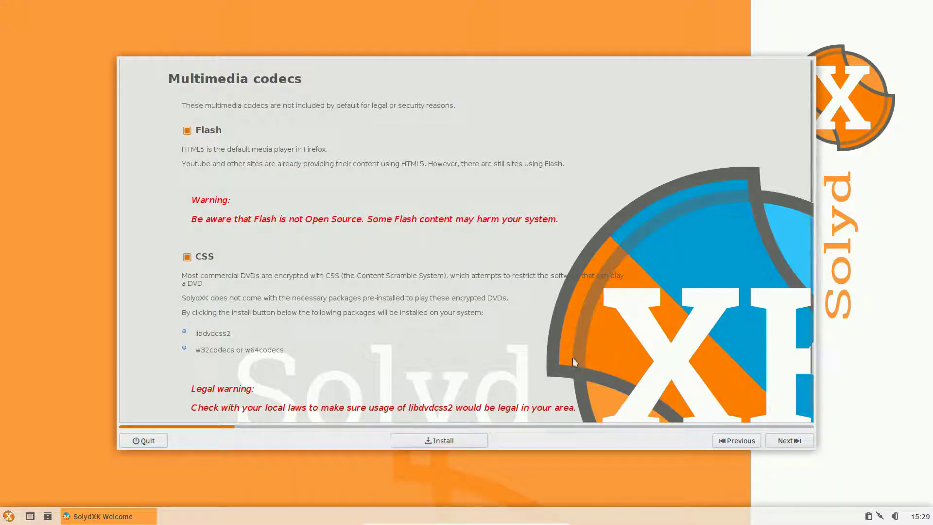
Go to the Business applications page and review the recommended Gnucash, Dolibarr and ProjectLibre entries
left_click(785, 440)
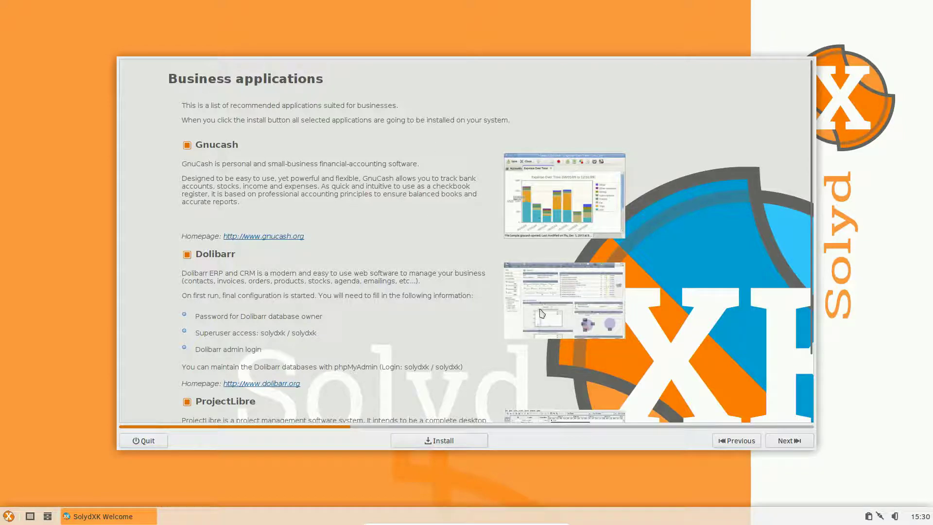
scroll(613, 300, "down", 3)
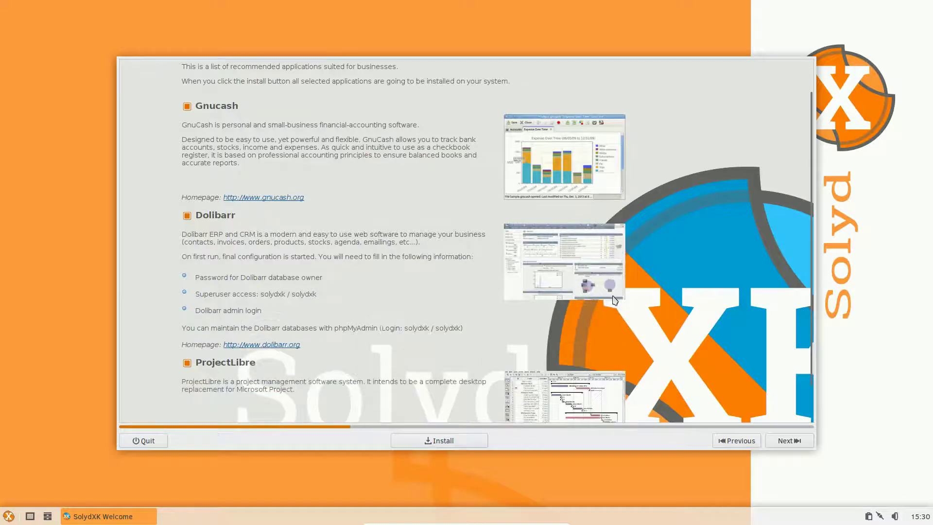
scroll(609, 297, "up", 3)
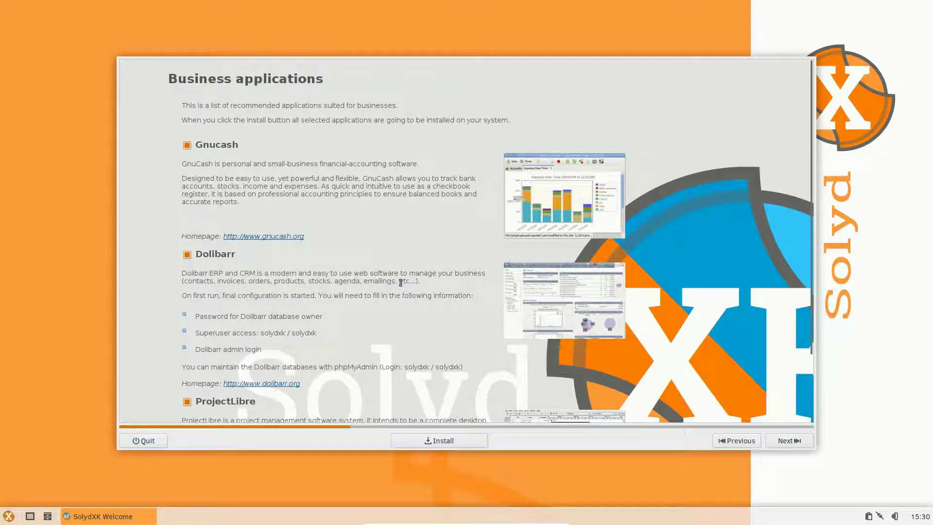
scroll(470, 304, "down", 2)
scroll(470, 305, "down", 3)
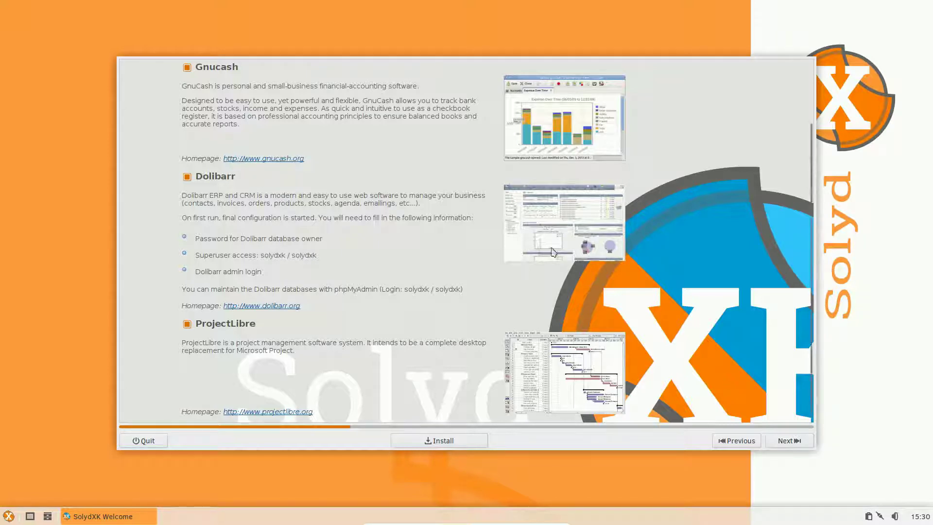
left_click(779, 441)
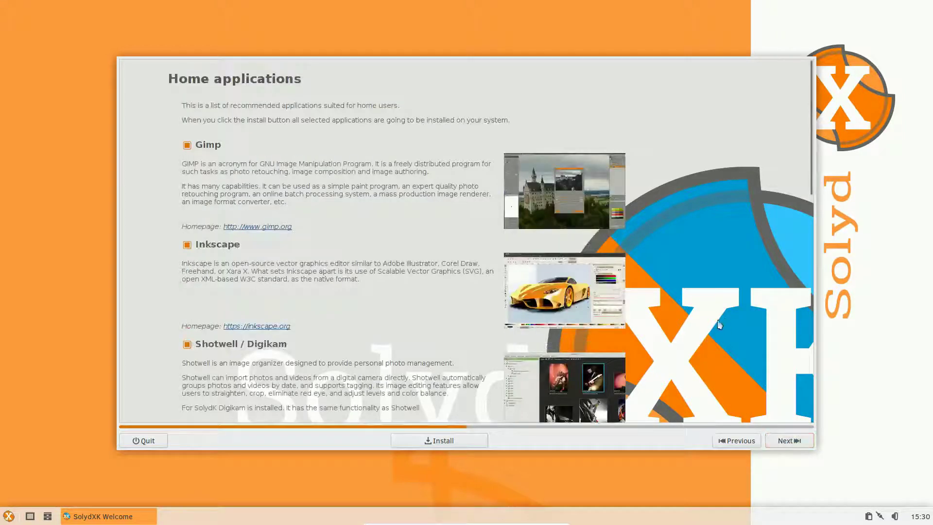
left_click(738, 440)
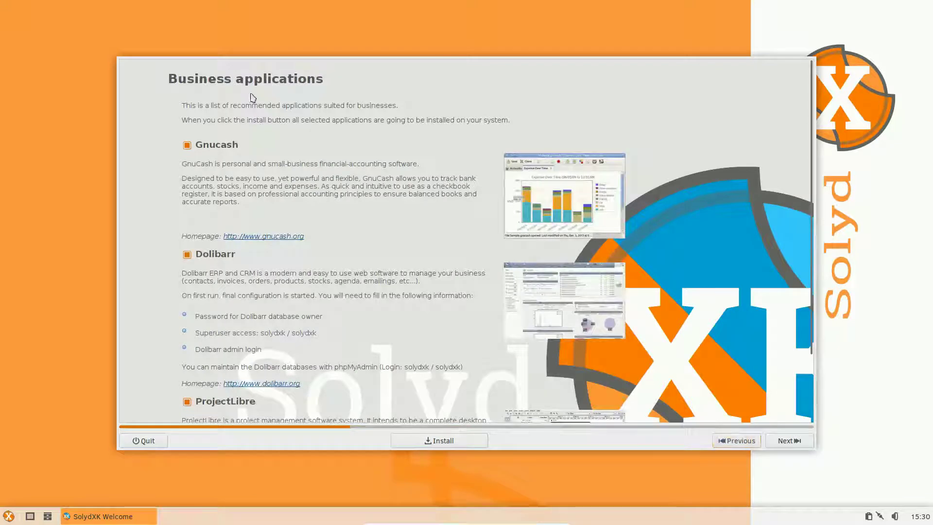
Advance to the Home applications page and read through its whole list, from Gimp down to Transmission / Ktorrent
left_click(789, 445)
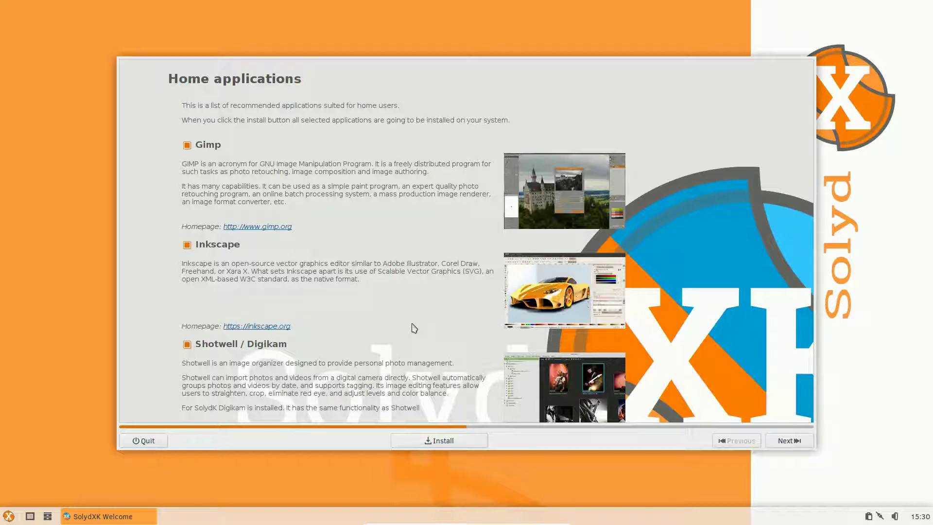
scroll(427, 323, "down", 2)
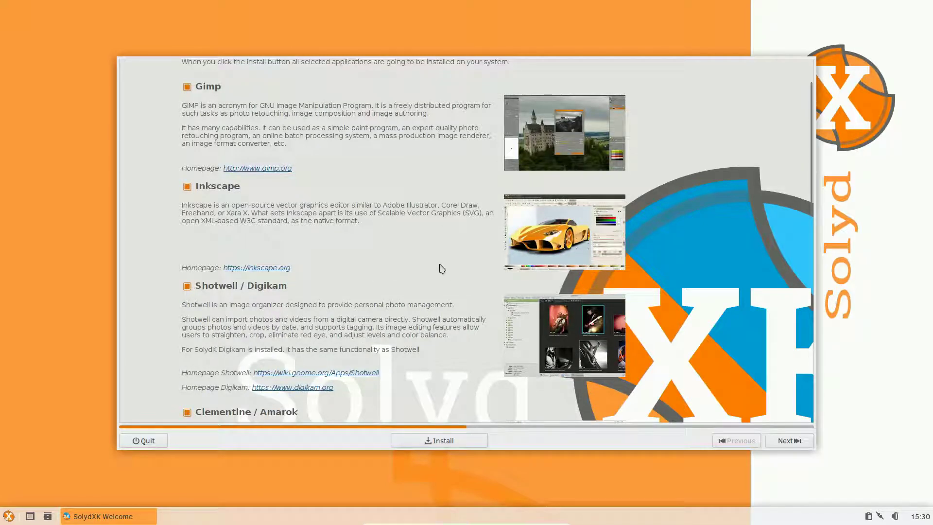
scroll(429, 273, "down", 1)
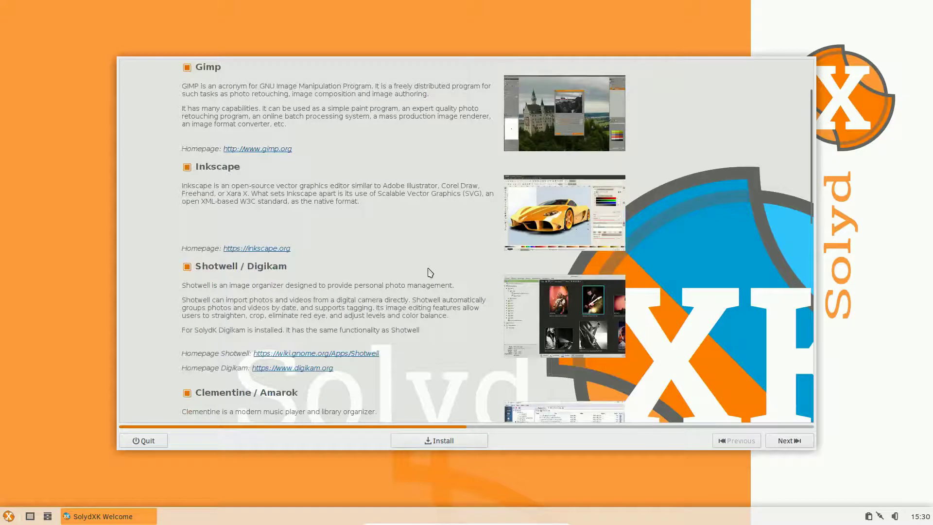
scroll(430, 272, "down", 3)
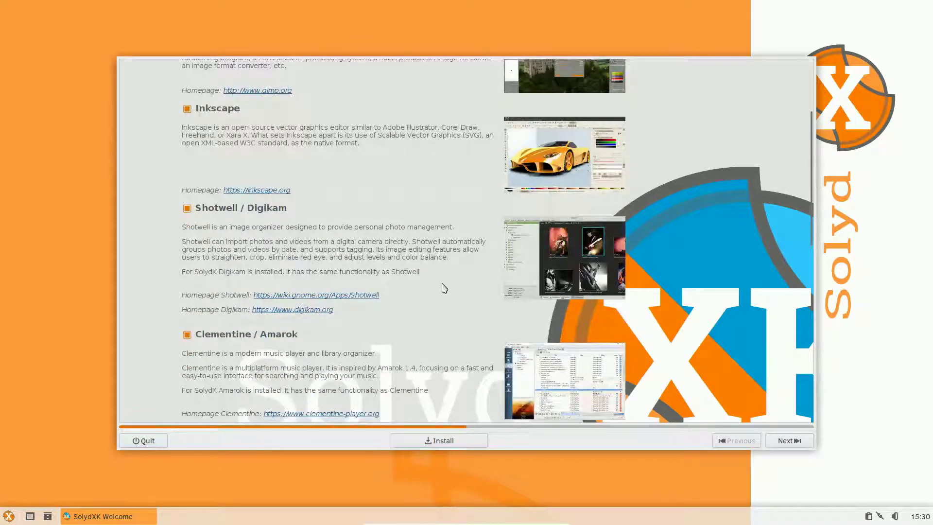
scroll(444, 288, "down", 3)
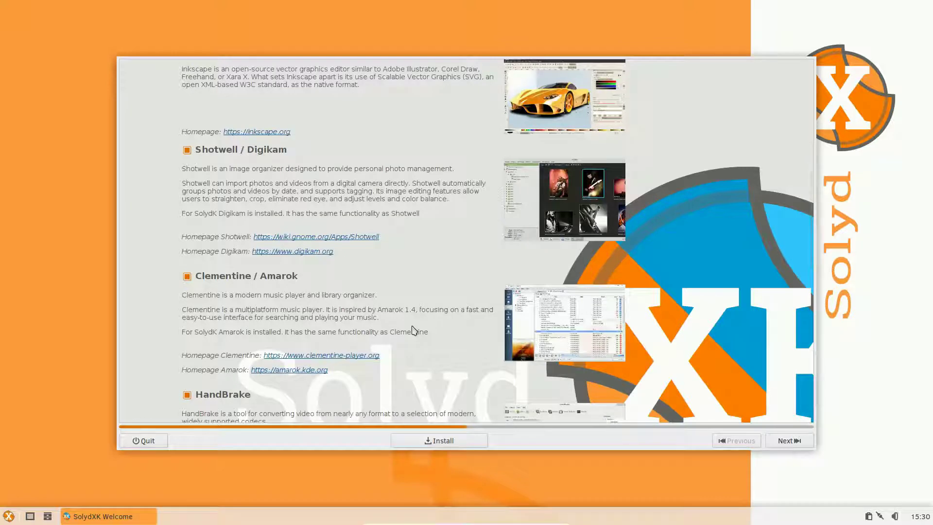
scroll(413, 331, "down", 5)
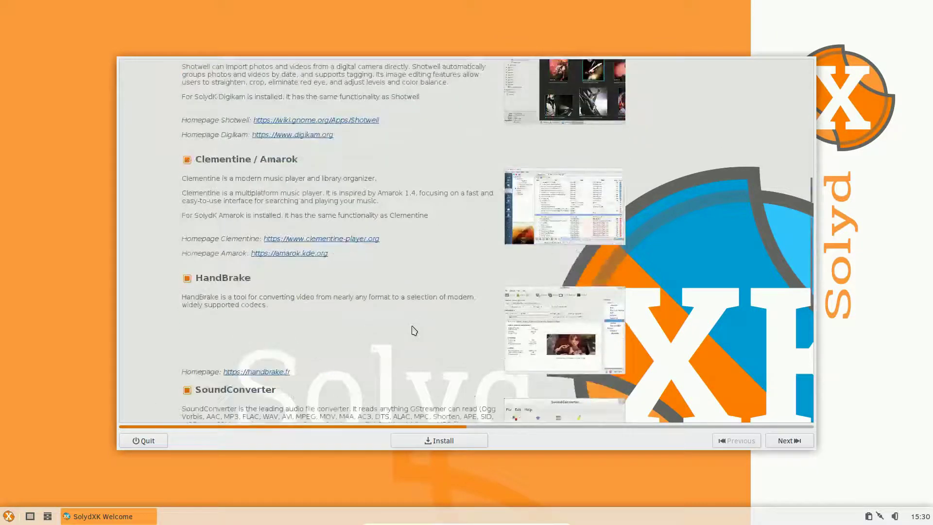
scroll(414, 331, "down", 3)
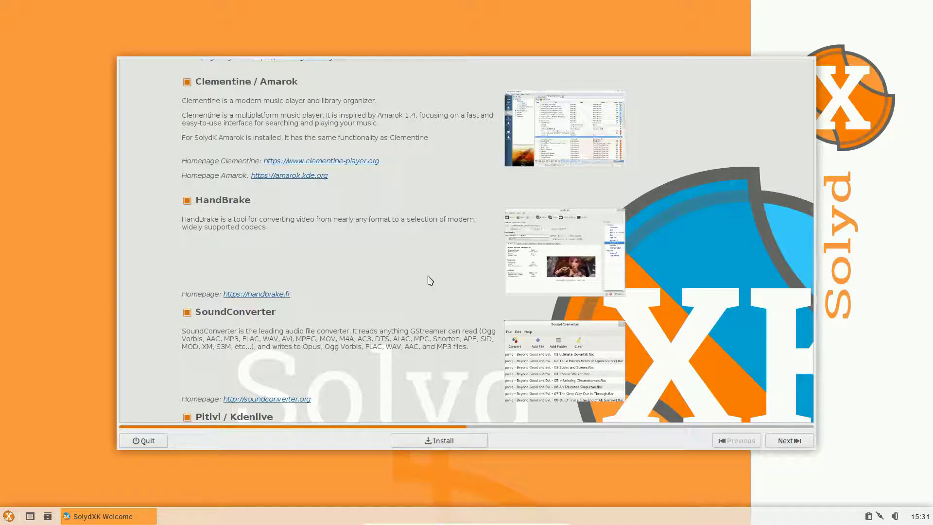
scroll(430, 281, "down", 4)
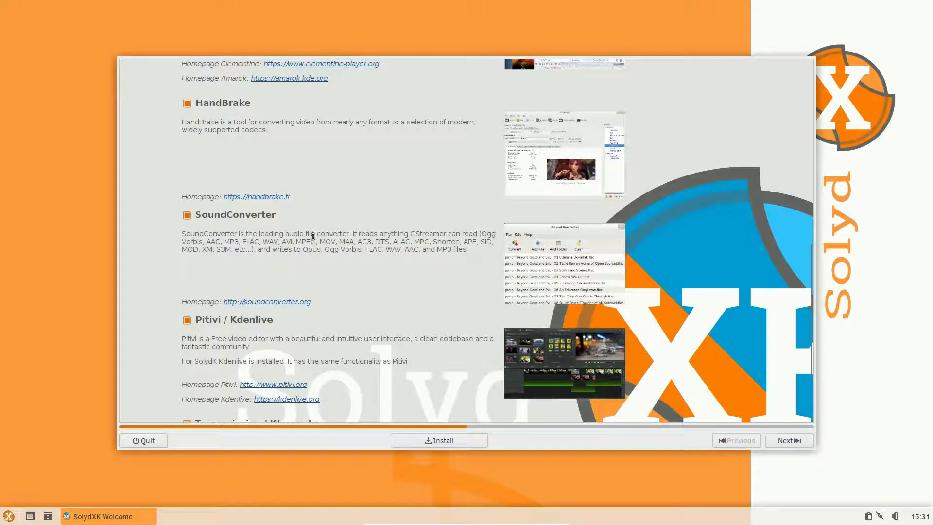
scroll(394, 279, "down", 1)
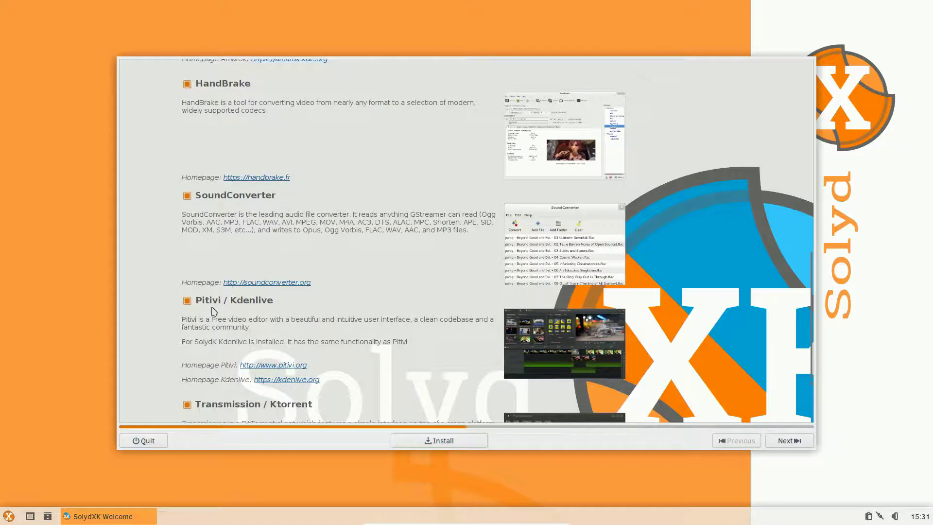
scroll(333, 322, "down", 4)
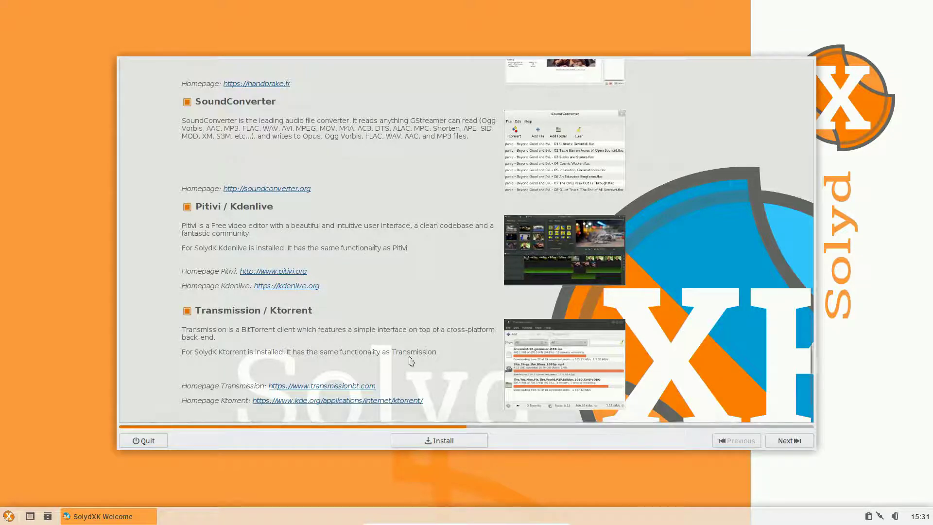
Advance to the System applications page, look over its entries, and switch the Gparted selection off and back on
left_click(785, 440)
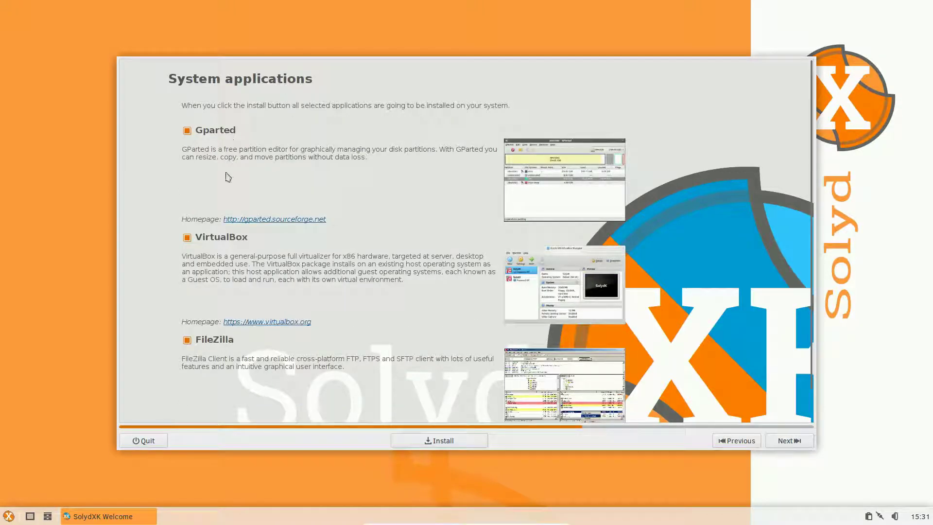
scroll(389, 280, "down", 1)
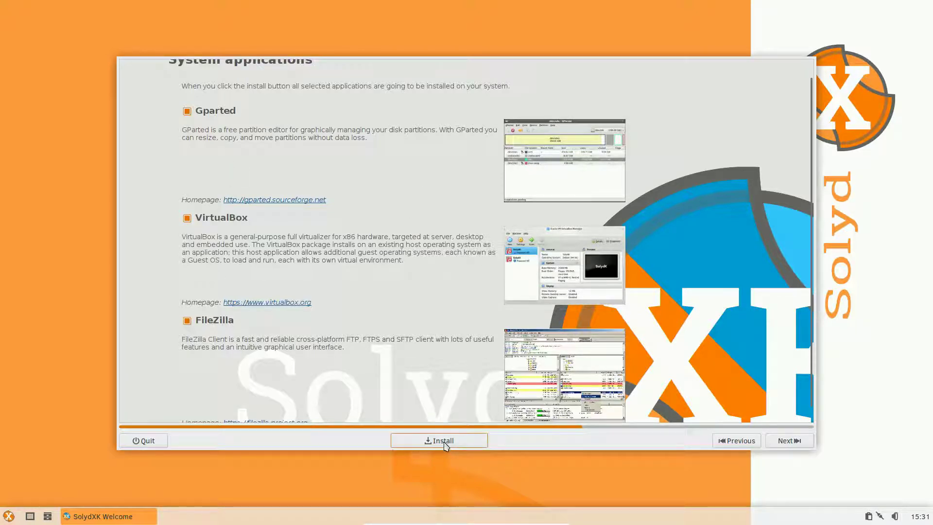
left_click(188, 112)
left_click(188, 112)
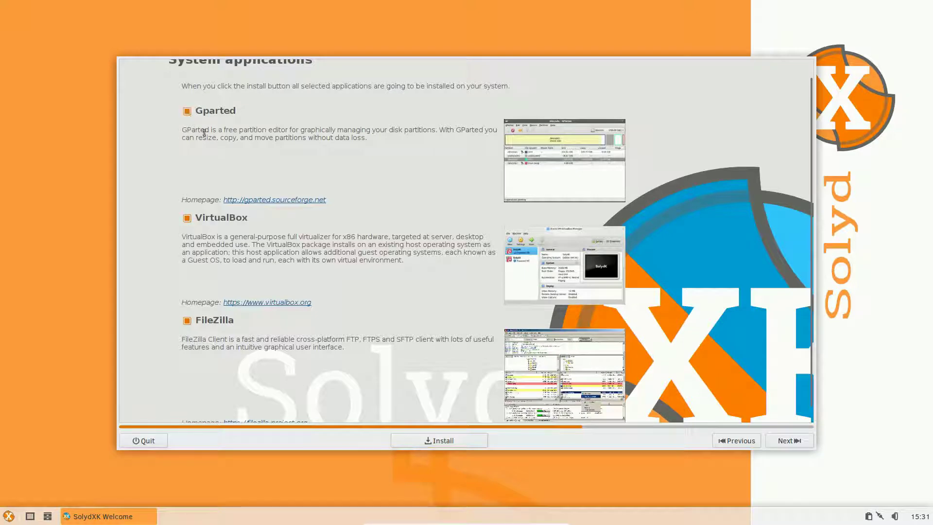
Advance to the Games page and look through all the listed games, from Steam down to Super Tux Kart
left_click(796, 442)
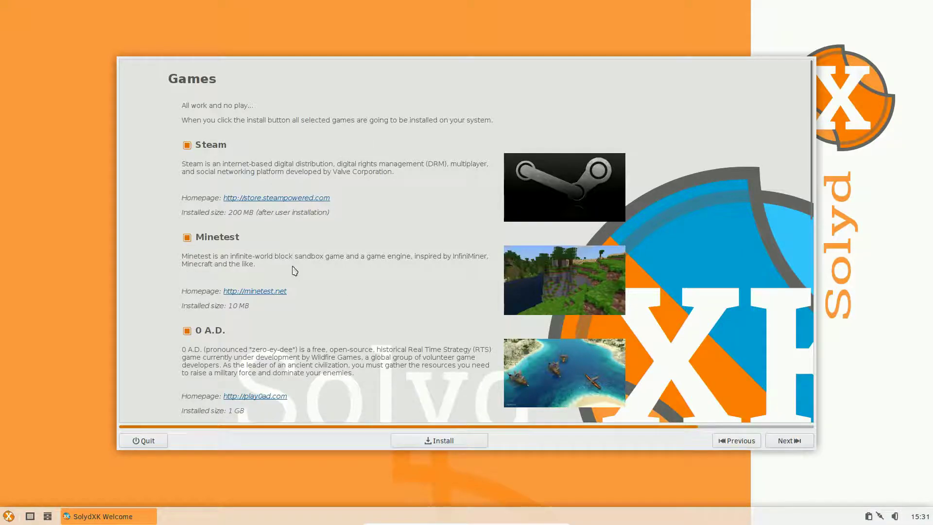
scroll(401, 273, "down", 1)
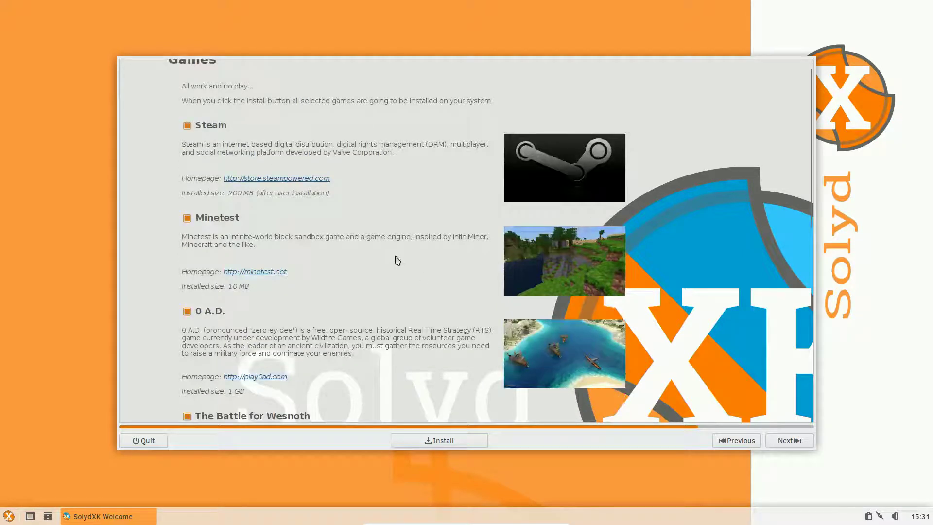
scroll(380, 269, "down", 4)
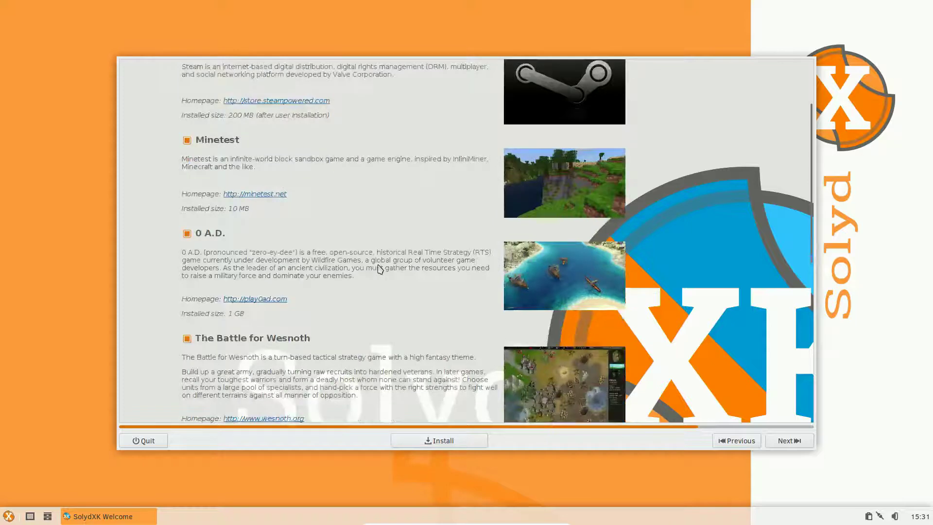
scroll(380, 269, "down", 7)
scroll(380, 269, "down", 11)
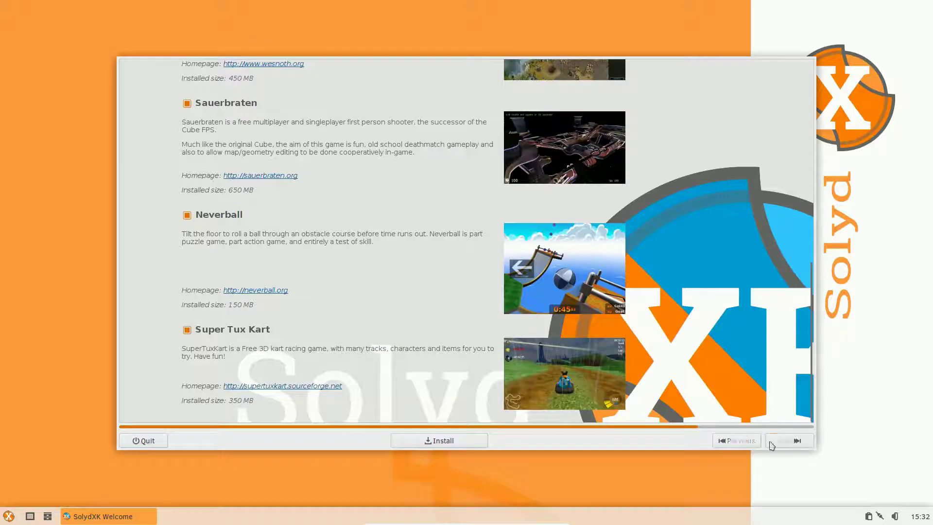
Advance to the PlayOnLinux page, read its notes on running MS Windows software, and quit the welcome program
left_click(791, 444)
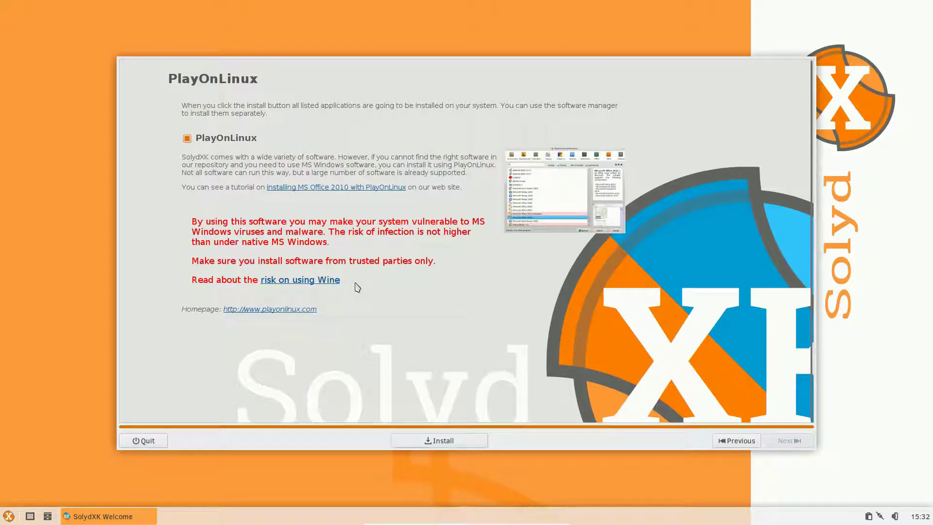
left_click(143, 443)
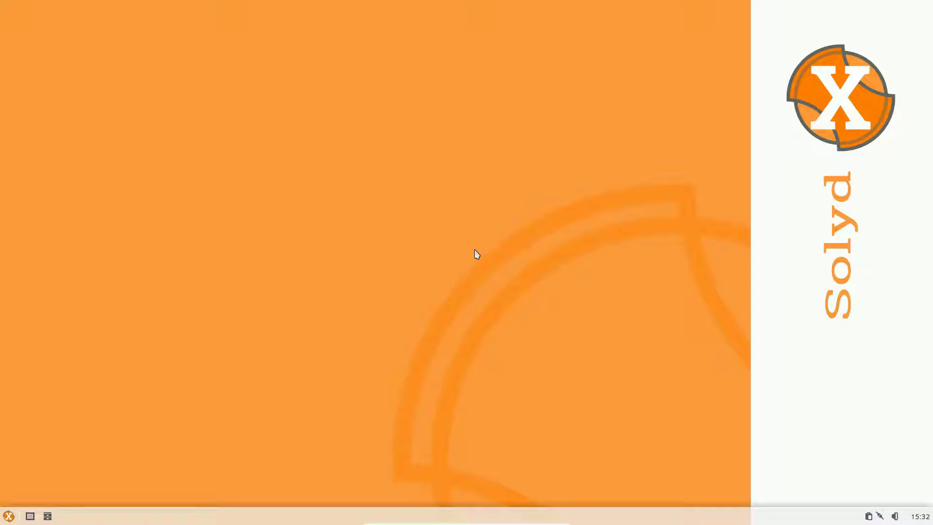
Open a terminal from the desktop, run uname -a to check the kernel version, and close the terminal
right_click(387, 148)
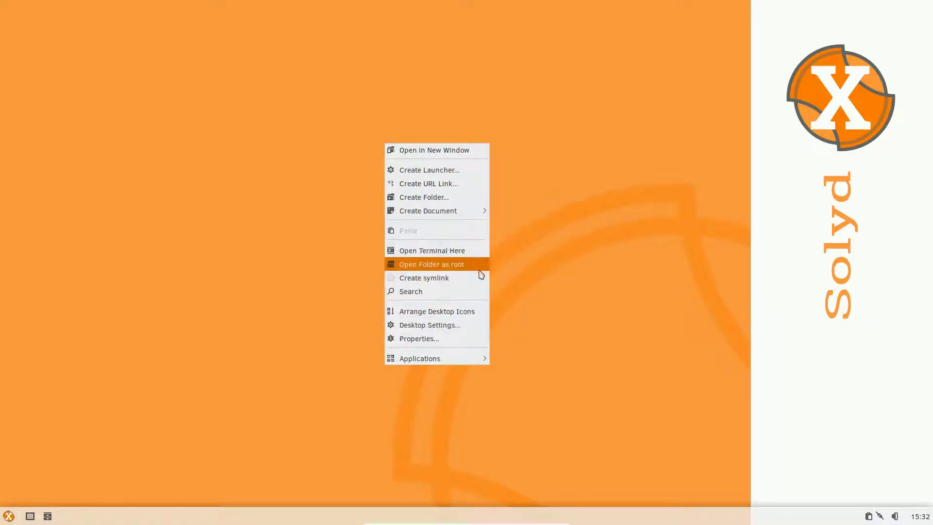
left_click(463, 251)
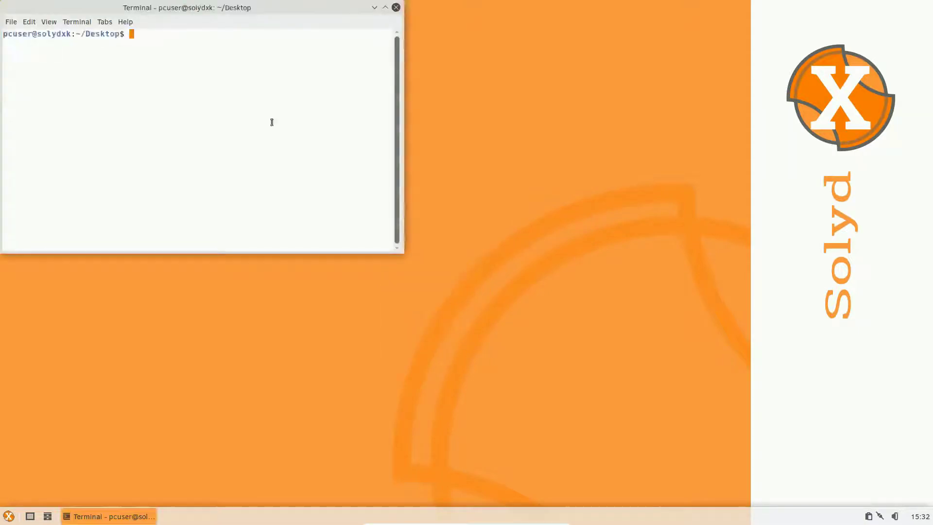
left_click_drag(201, 12, 308, 50)
type("uname -a")
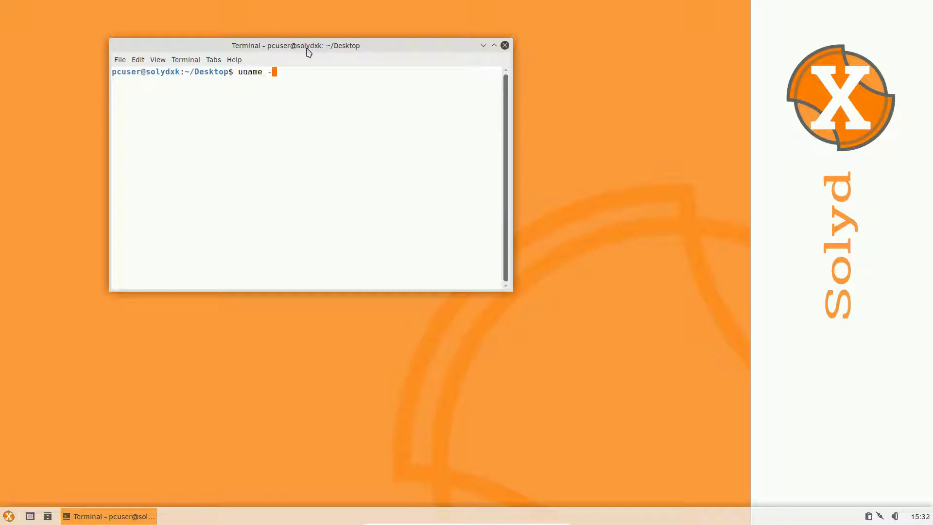
key("Return")
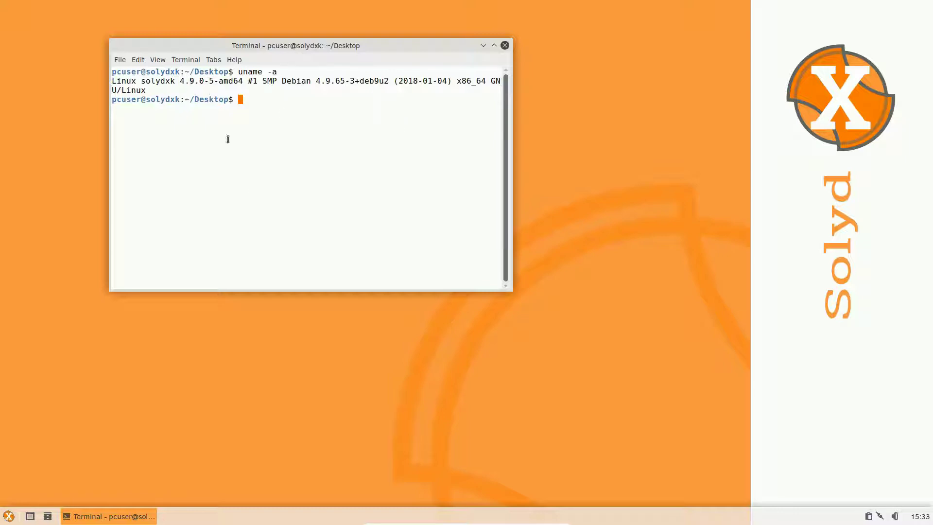
left_click(505, 46)
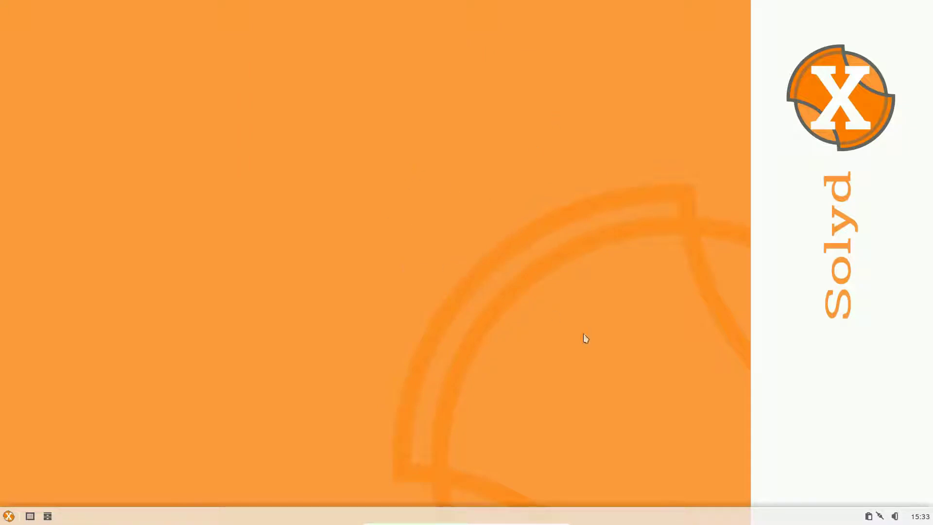
Open the desktop settings and try out the three light orange wallpapers in the first row
right_click(328, 297)
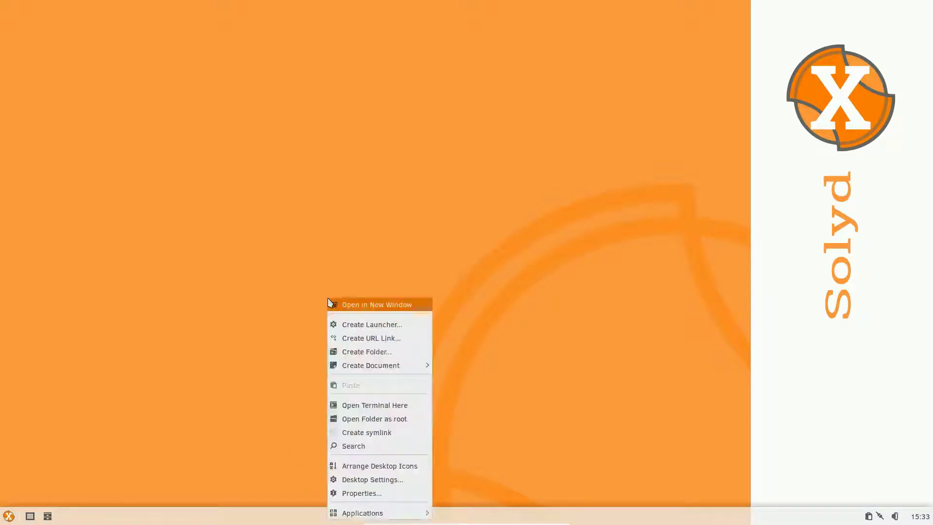
left_click(284, 103)
right_click(282, 99)
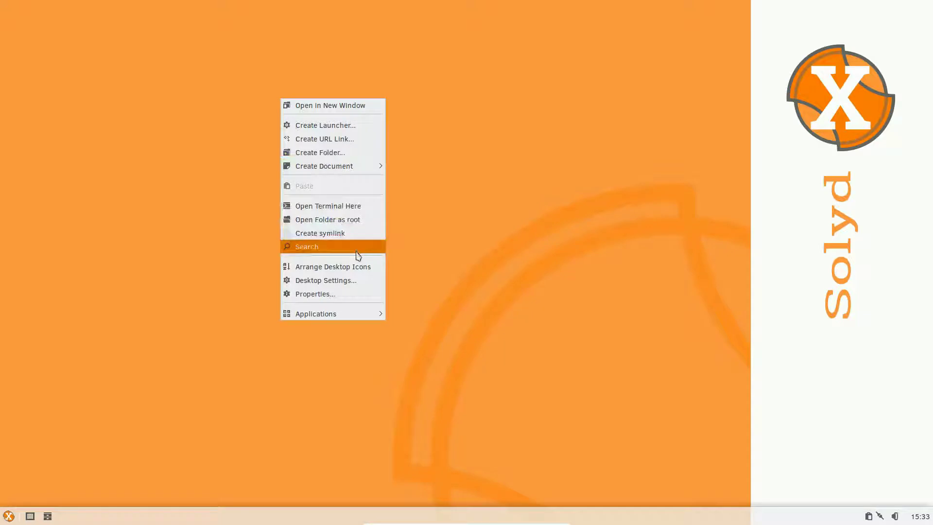
left_click(361, 282)
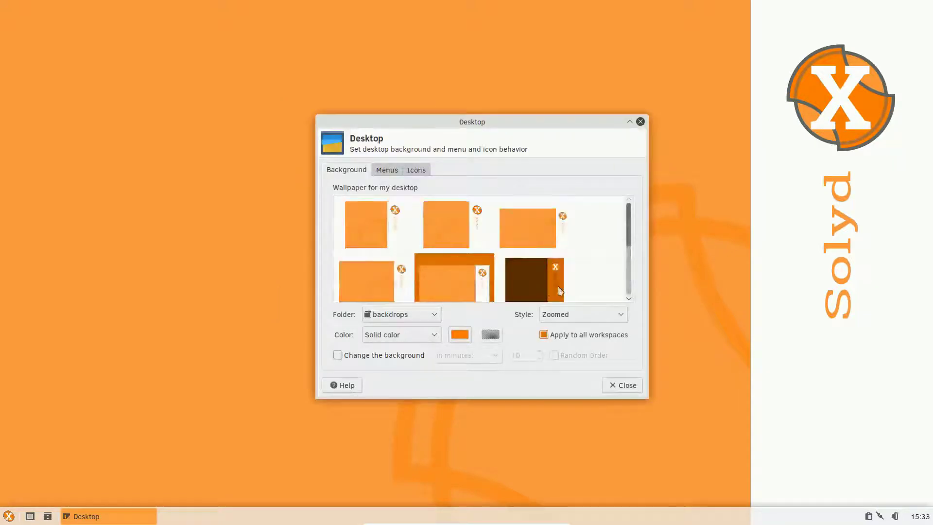
left_click(454, 233)
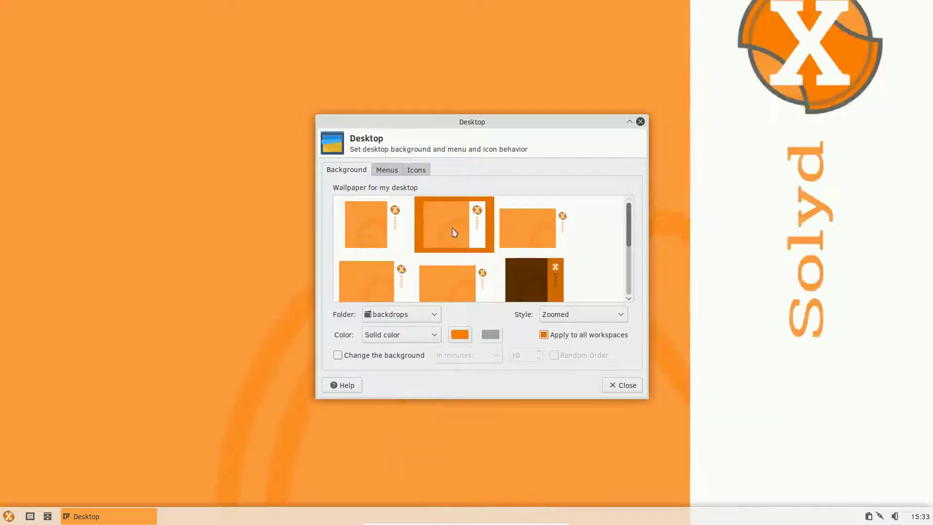
left_click(380, 227)
left_click(518, 231)
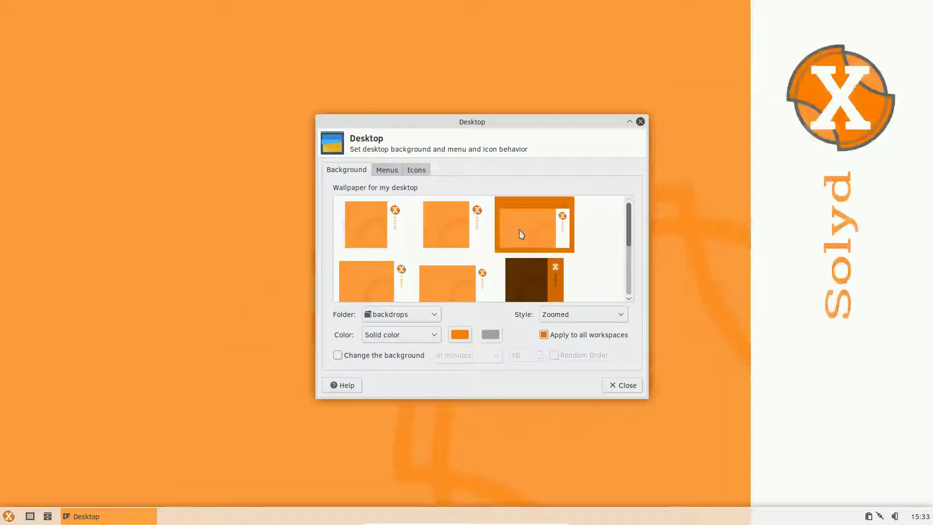
Try the solydx-desktop-dark-1280x1024.png wallpaper, and apply the dark brown one at the end of the third row instead
left_click(558, 285)
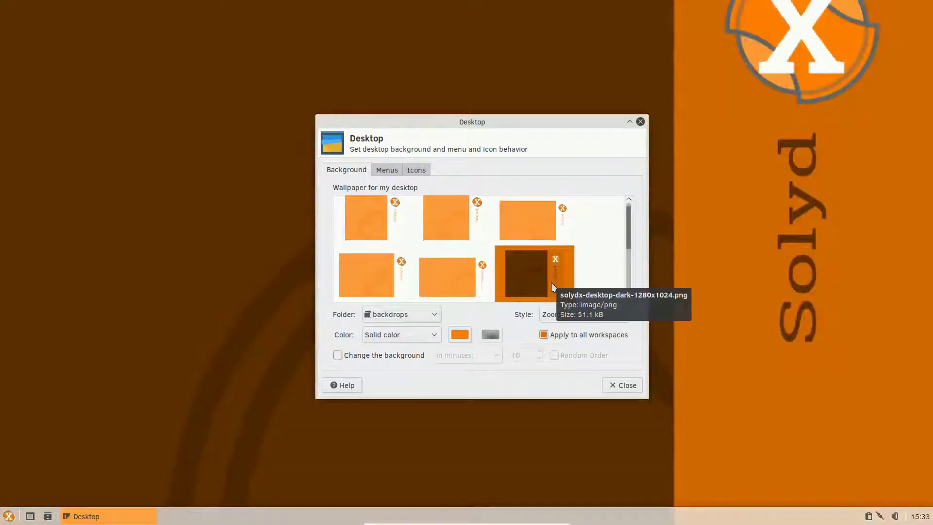
scroll(619, 274, "down", 3)
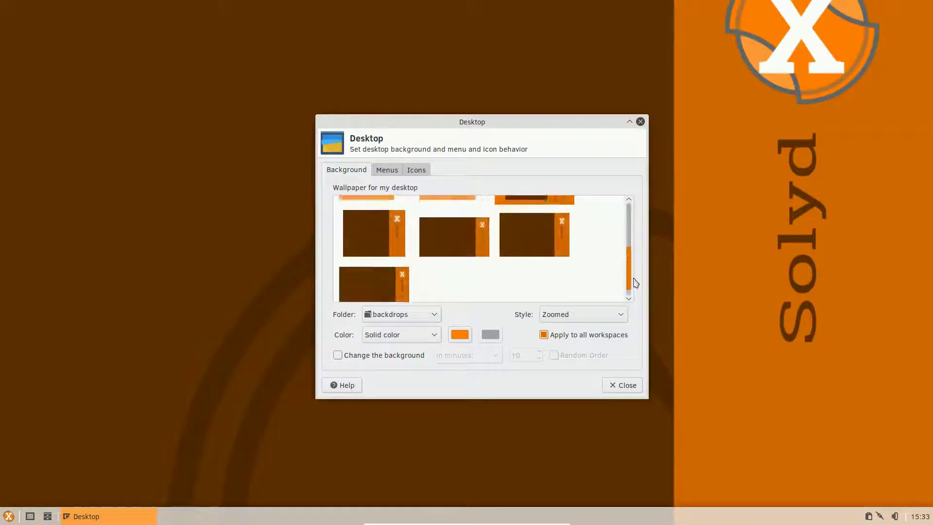
left_click(562, 236)
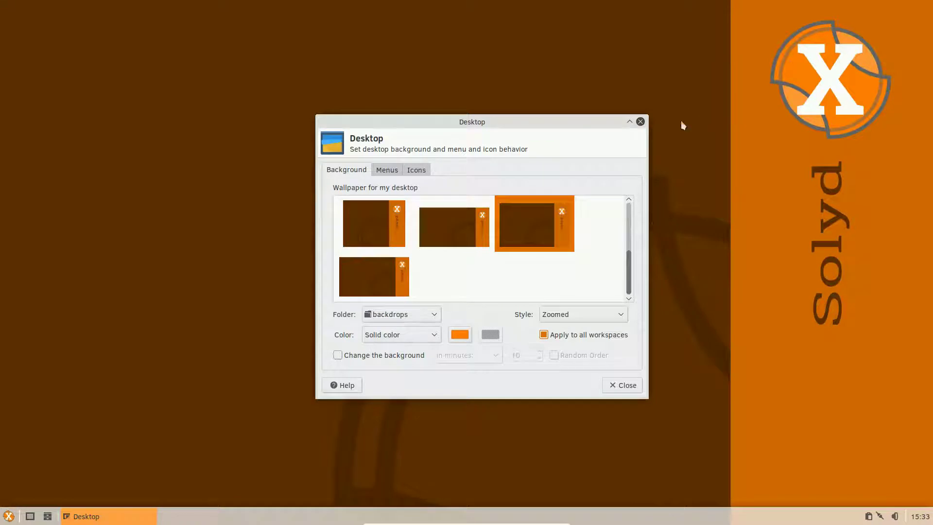
Check the available wallpaper folders and switch the source folder from backdrops to backgrounds
left_click(432, 316)
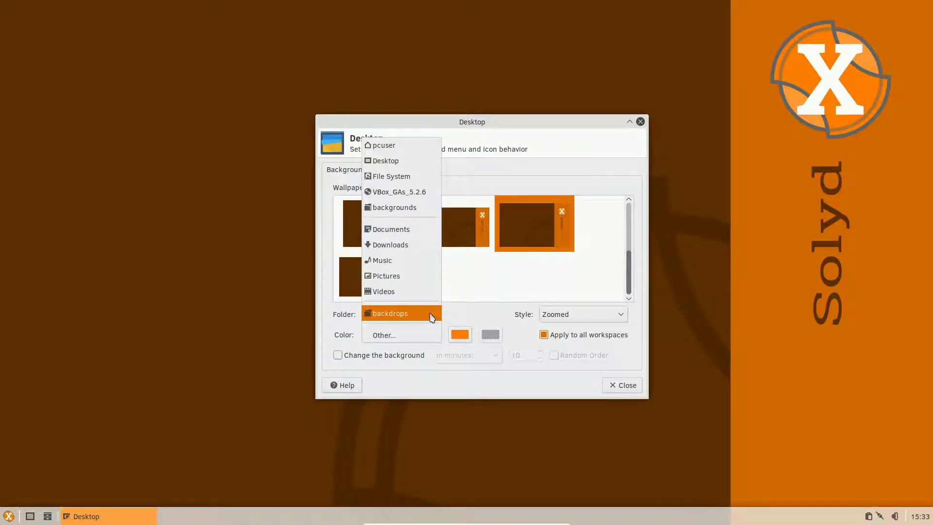
left_click(432, 317)
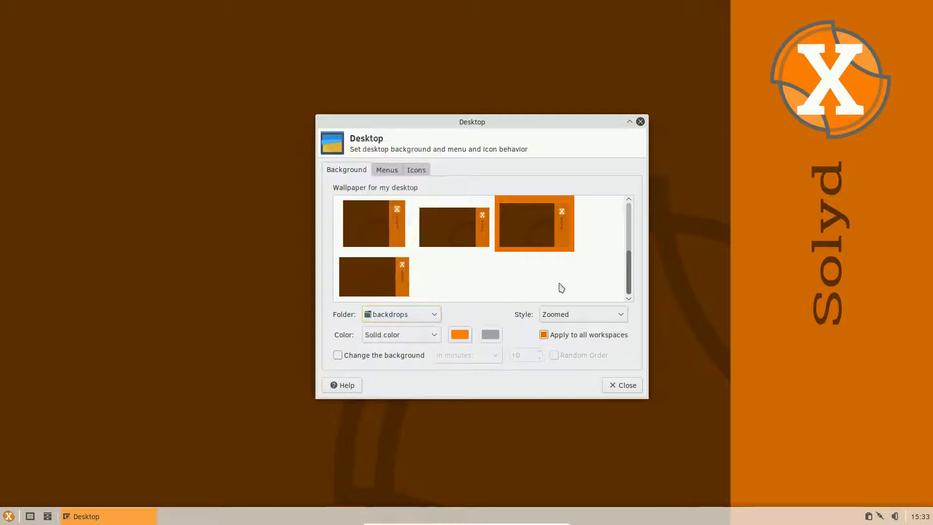
left_click(436, 316)
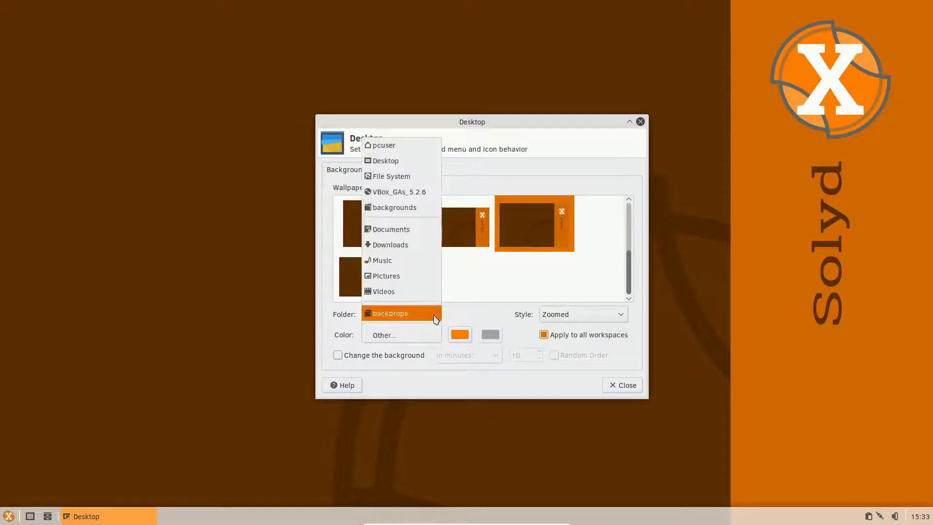
left_click(406, 207)
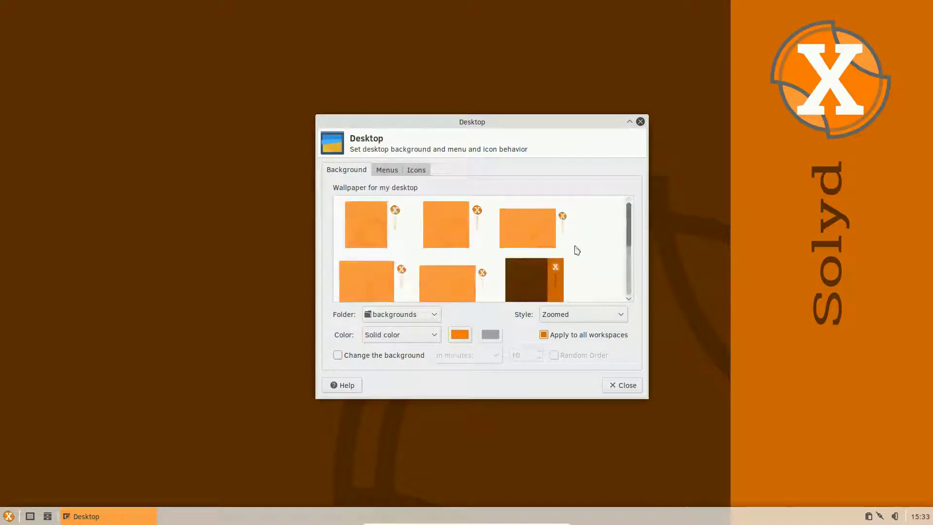
Review the menu and icon options in the desktop settings and close the dialog
left_click(385, 170)
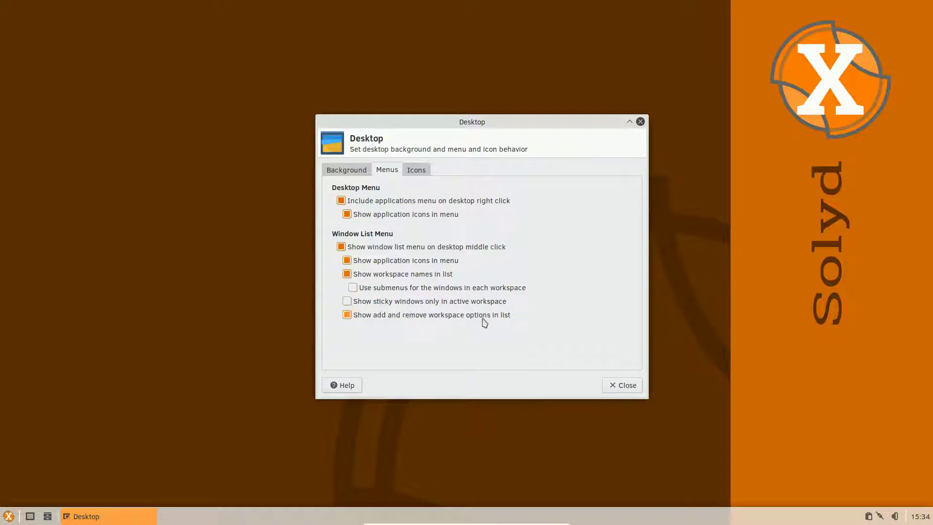
left_click(421, 171)
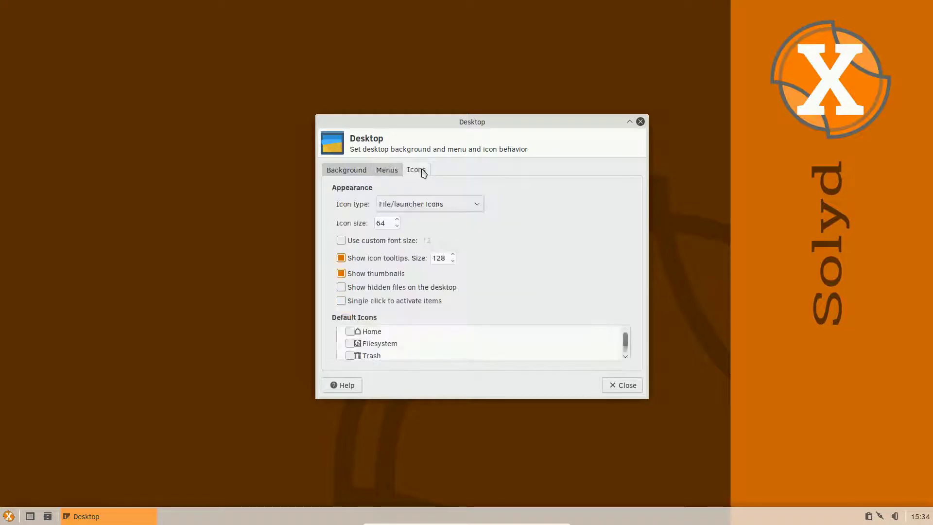
left_click(641, 122)
View the desktop folder in a new file manager window, check the desktop's properties, and close both windows
right_click(395, 147)
left_click(397, 152)
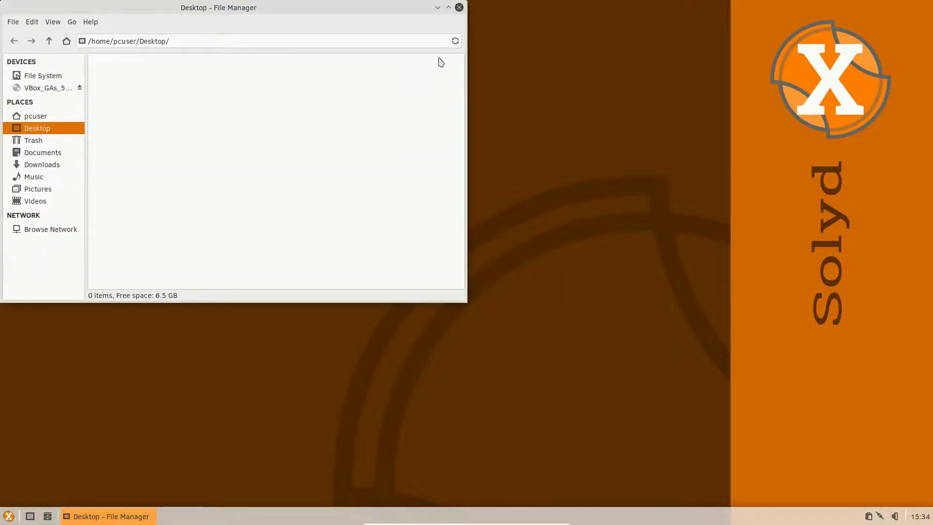
left_click(459, 7)
right_click(415, 77)
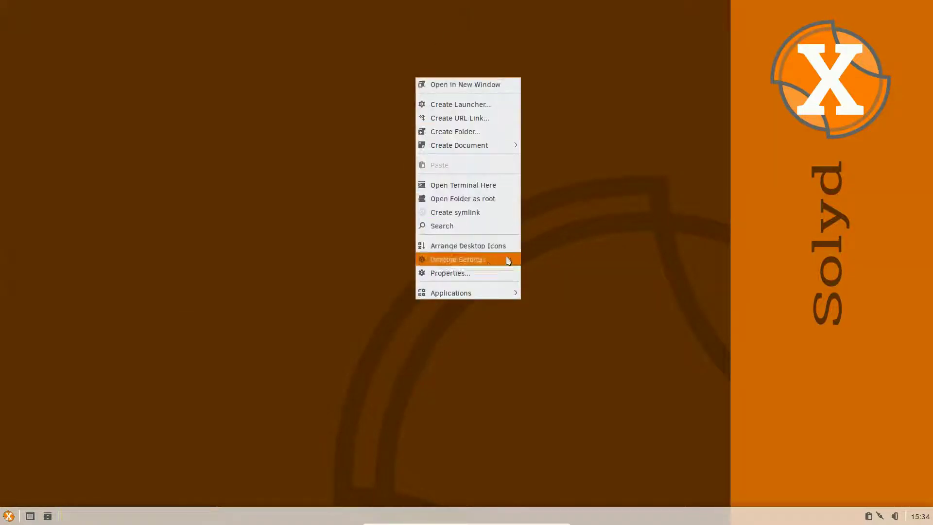
left_click(499, 274)
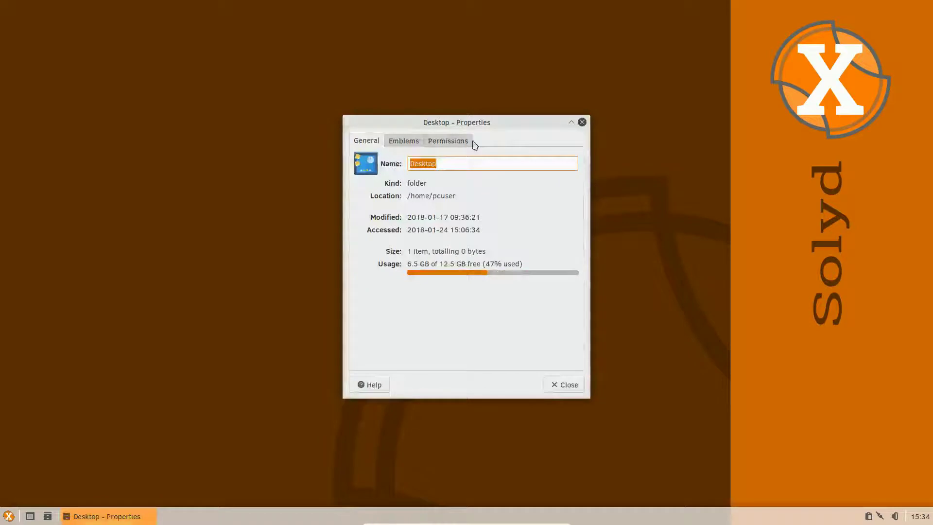
left_click(581, 122)
Look over the desktop's applications list and open the desktop folder as root, authenticating with the administrator password
right_click(438, 105)
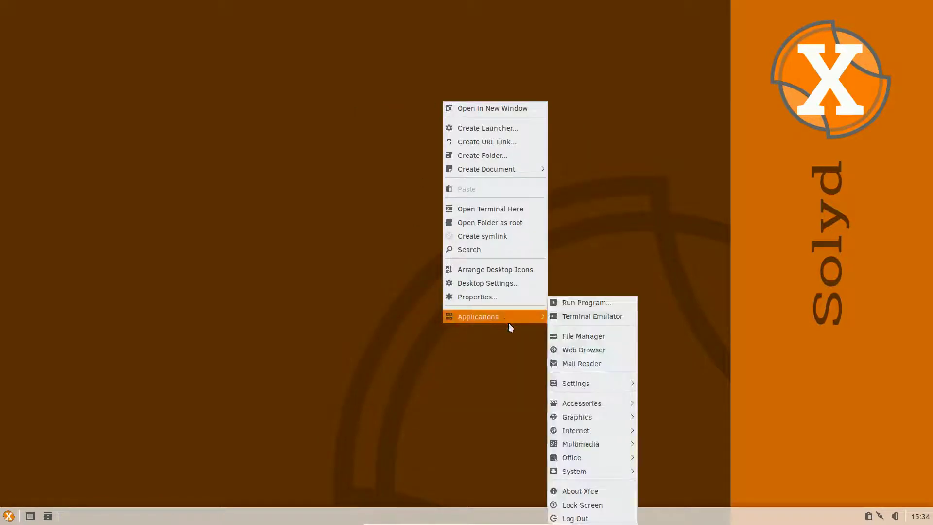
left_click(502, 227)
type("•••••")
key("Return")
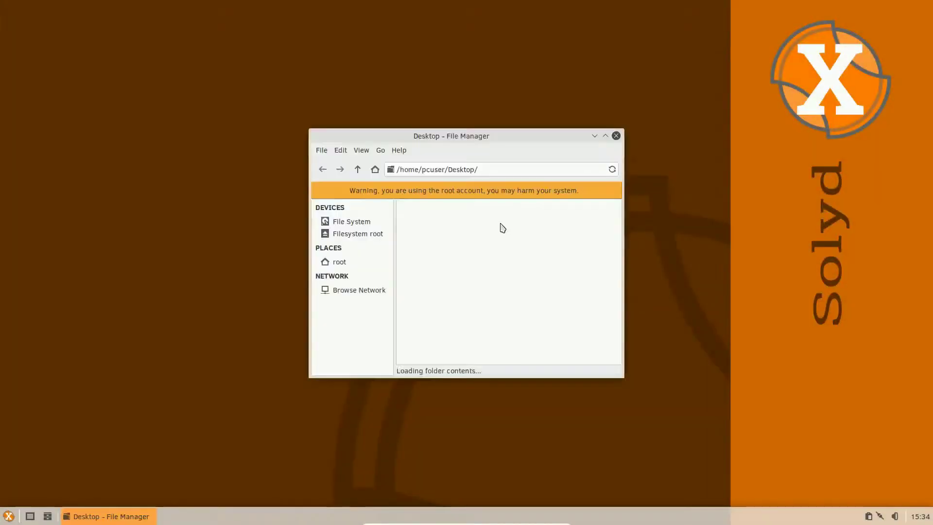
Check the file manager's version information, and close both the about dialog and the root file manager
left_click(399, 150)
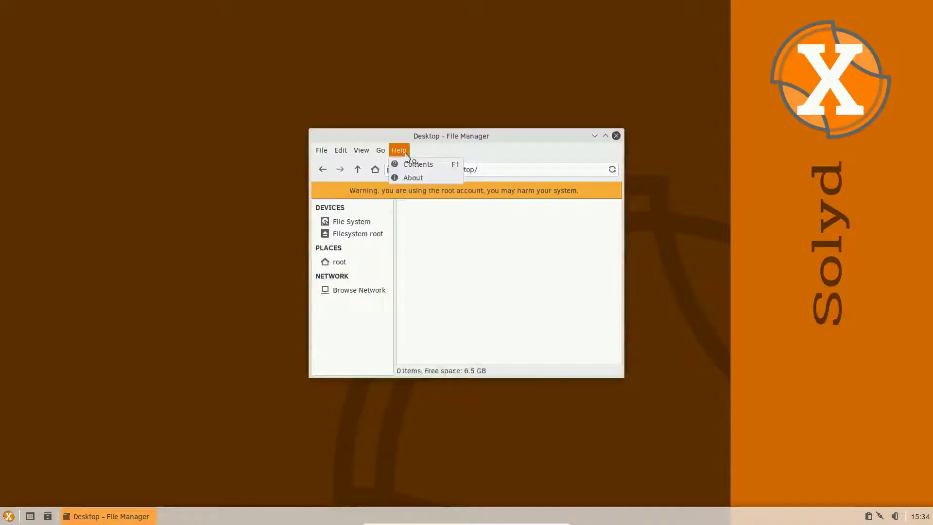
left_click(435, 182)
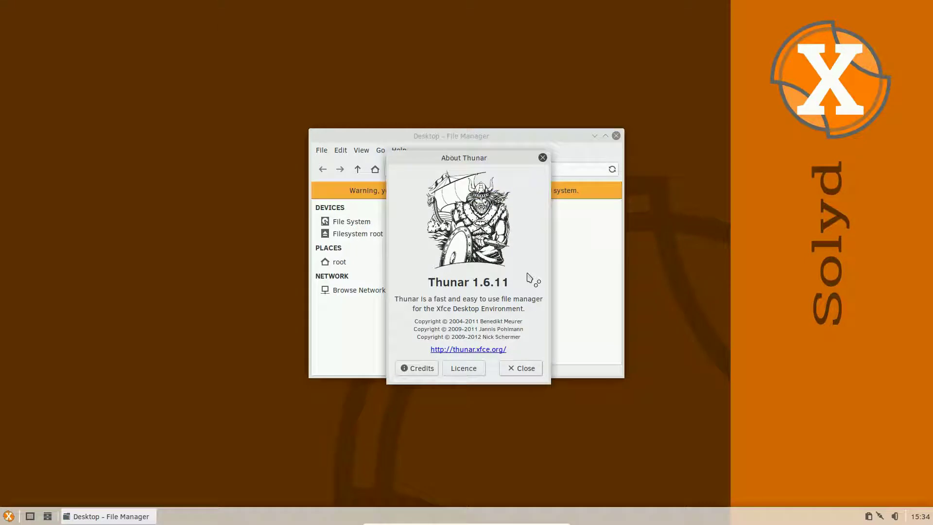
left_click(543, 158)
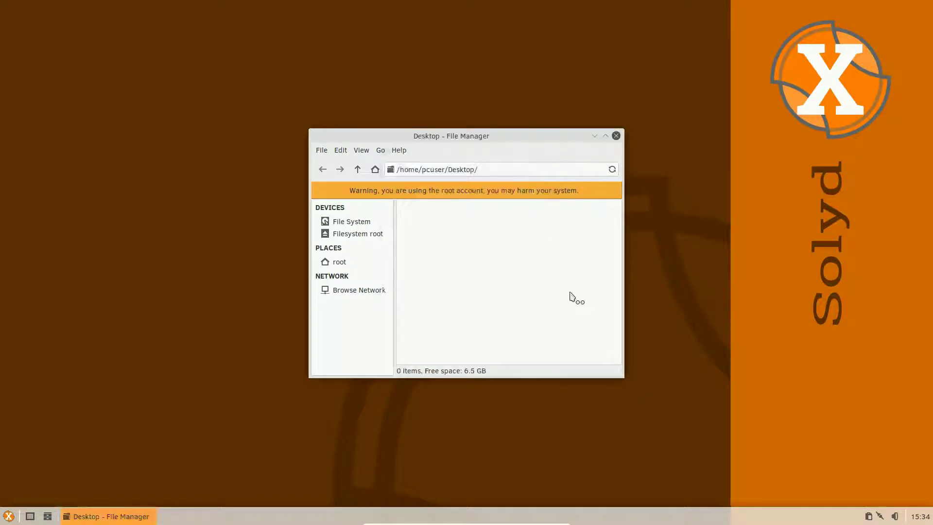
left_click(616, 136)
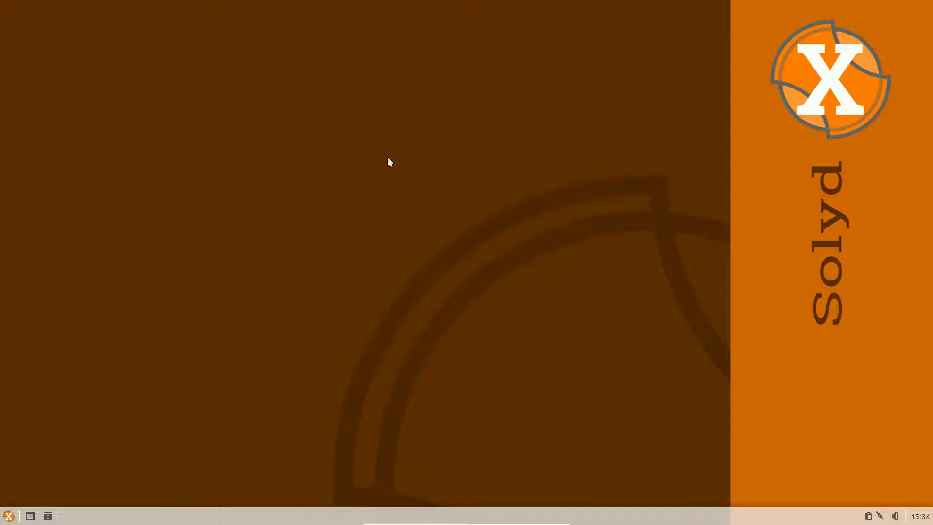
right_click(427, 173)
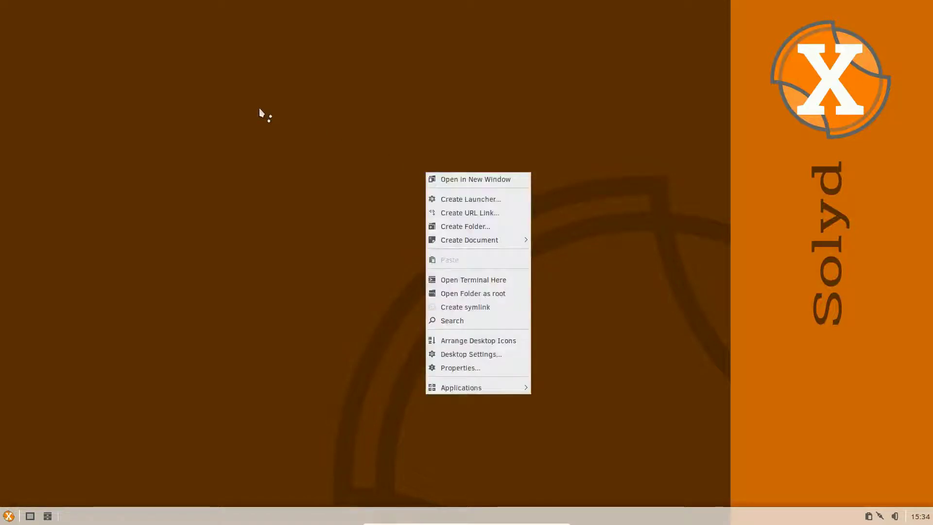
left_click(279, 108)
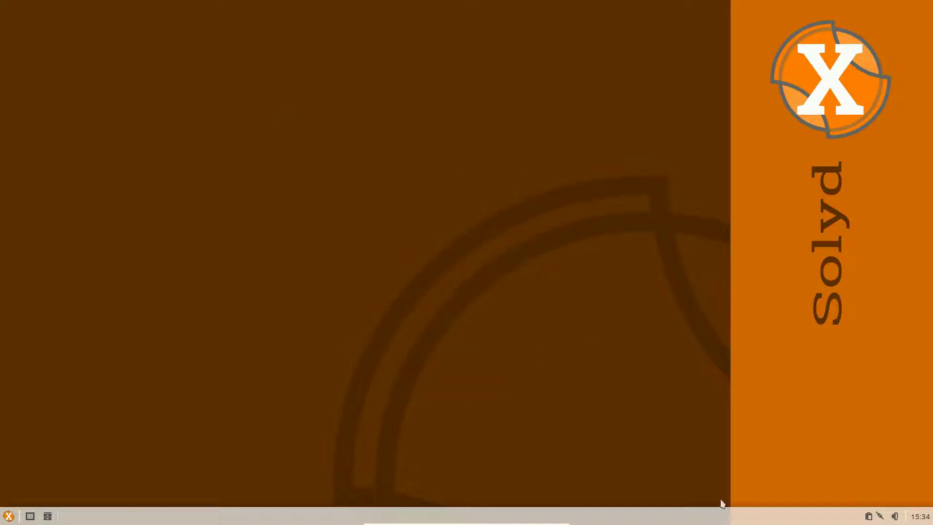
Check the clipboard history, review Clipman's general properties, and close its dialog
left_click(869, 518)
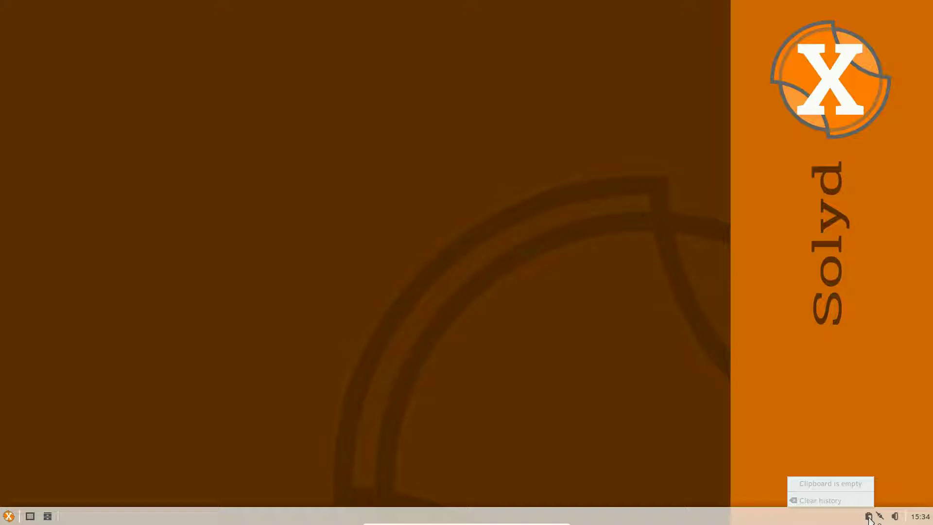
left_click(869, 518)
right_click(869, 519)
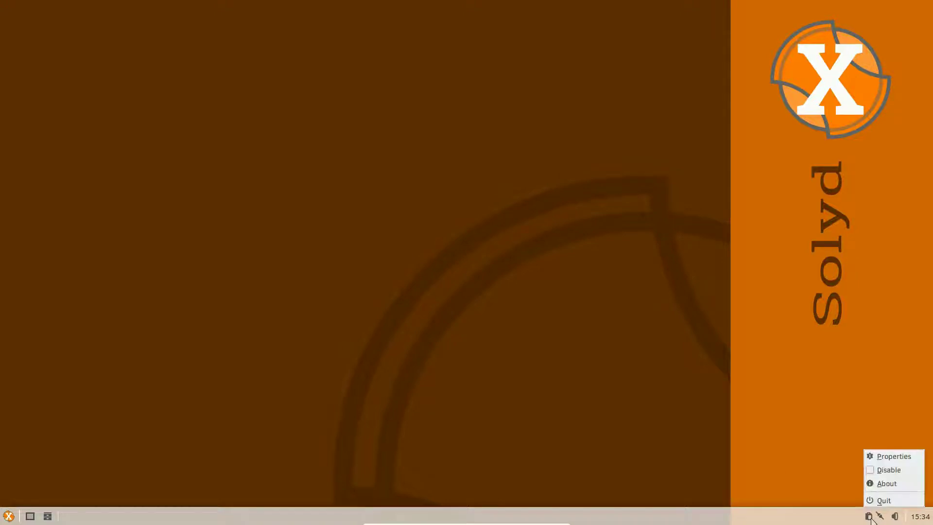
left_click(882, 456)
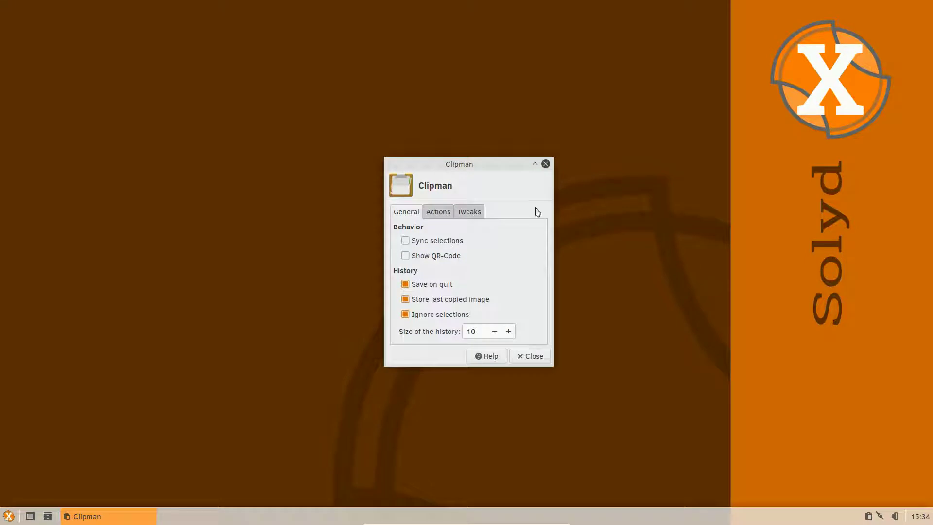
left_click(545, 164)
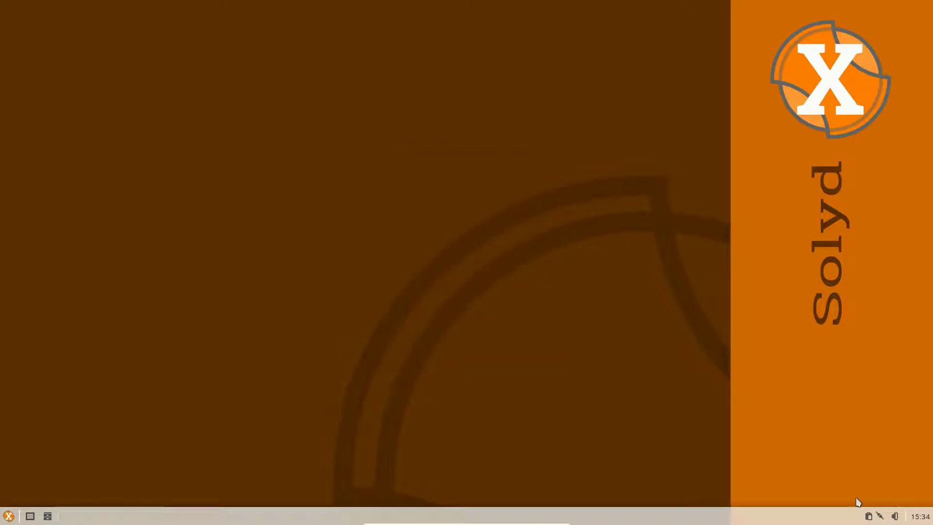
Review the network applet's wired and VPN options, view the list of network connections, and close it
left_click(881, 520)
mouse_move(851, 501)
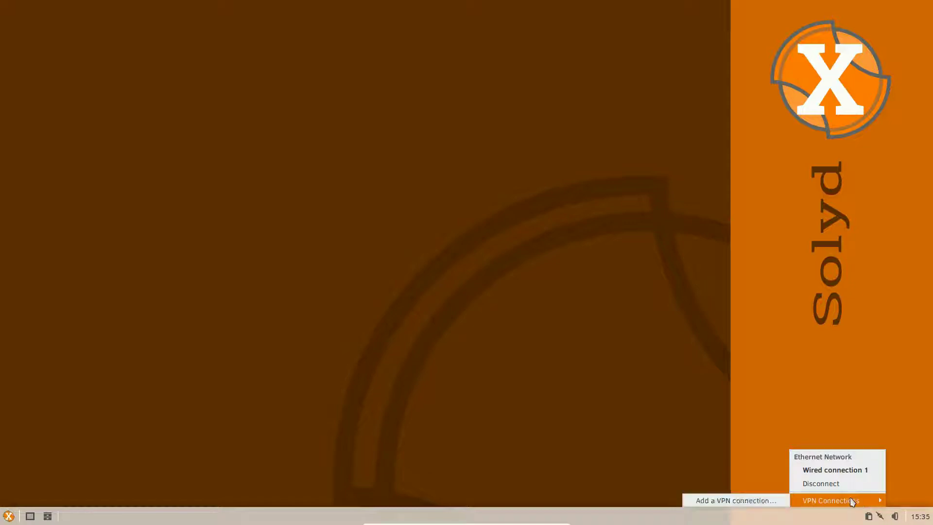
left_click(696, 440)
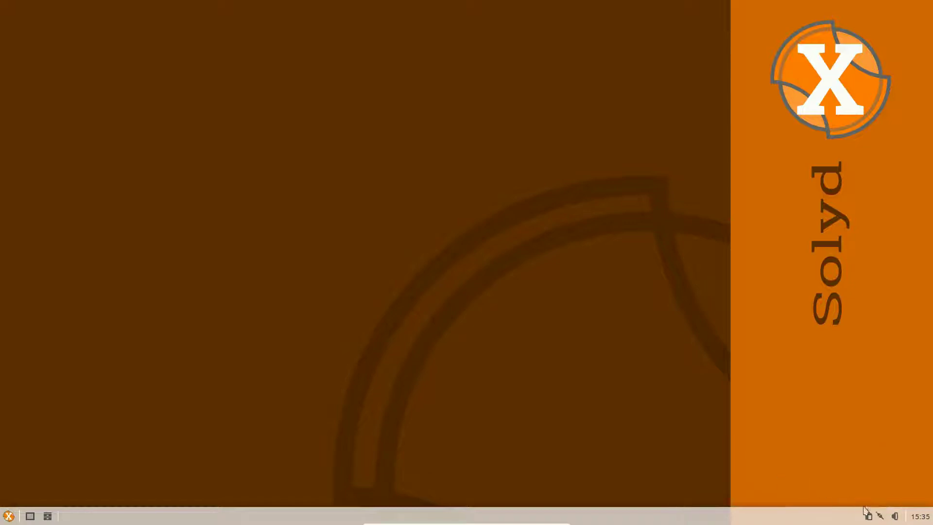
right_click(881, 517)
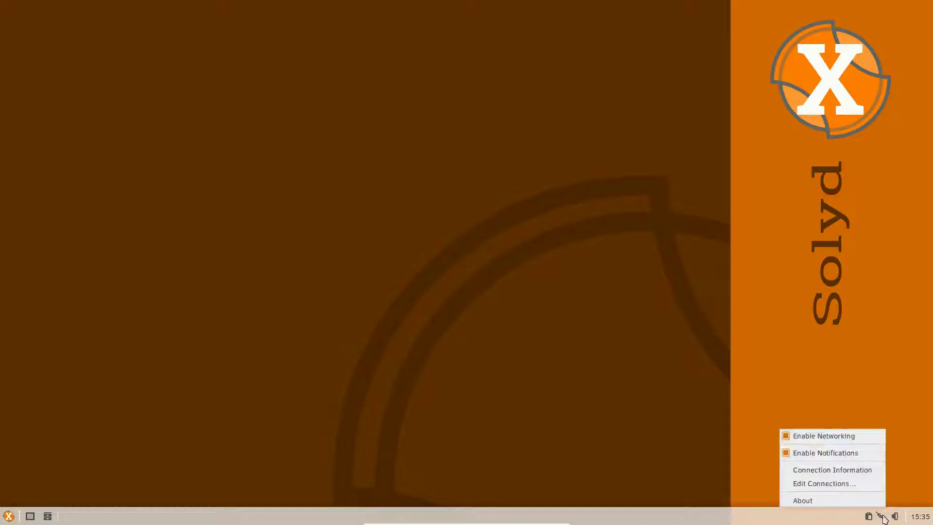
left_click(863, 486)
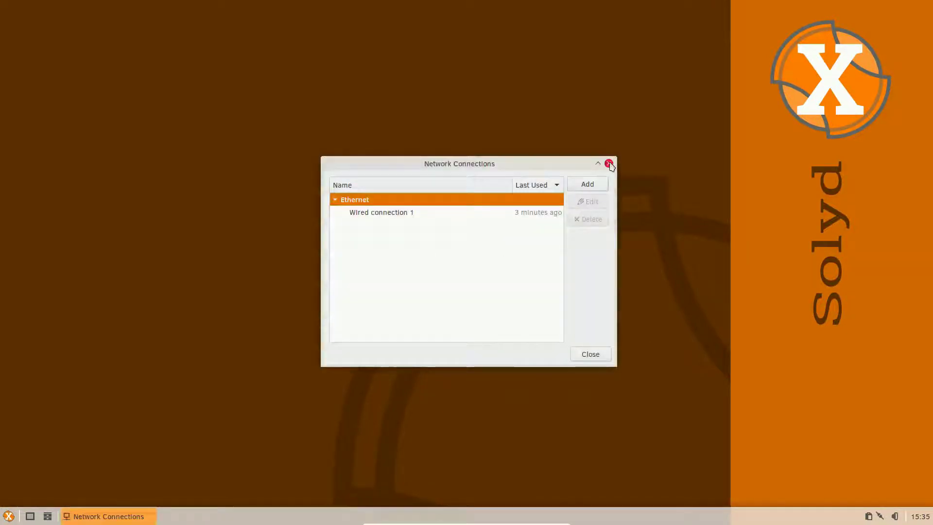
left_click(609, 162)
Raise the audio output volume to about 75% and open the audio mixer
left_click(896, 517)
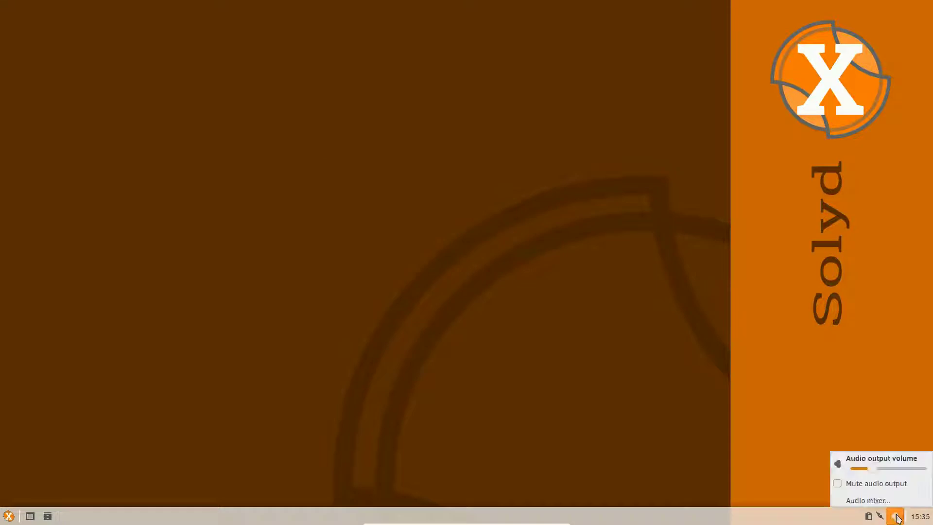
left_click_drag(872, 468, 890, 470)
left_click(892, 501)
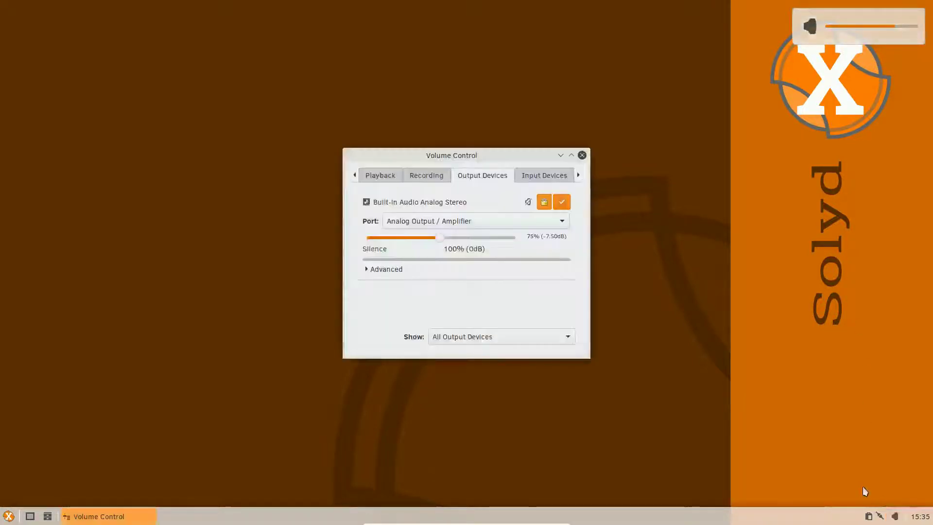
Review the volume control's playback, recording, output device, input device and configuration settings, and close it
left_click(384, 176)
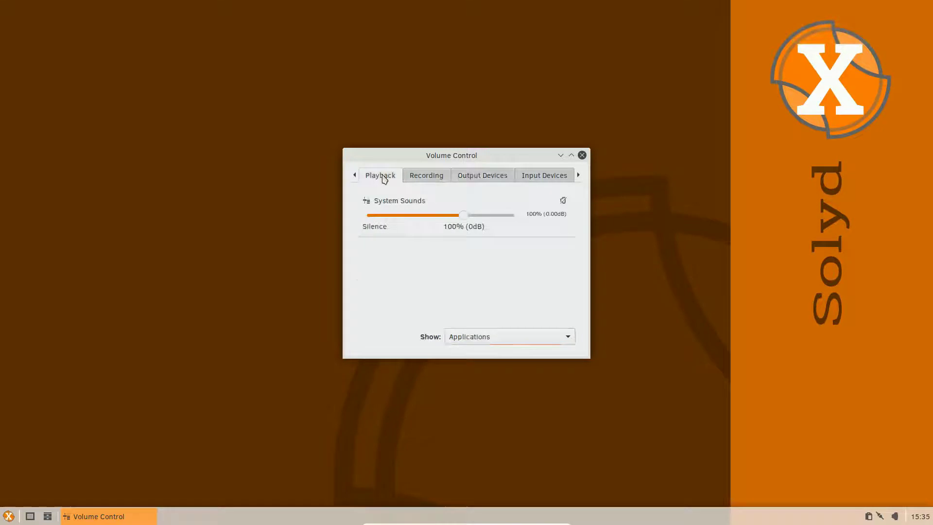
left_click(421, 181)
left_click(469, 180)
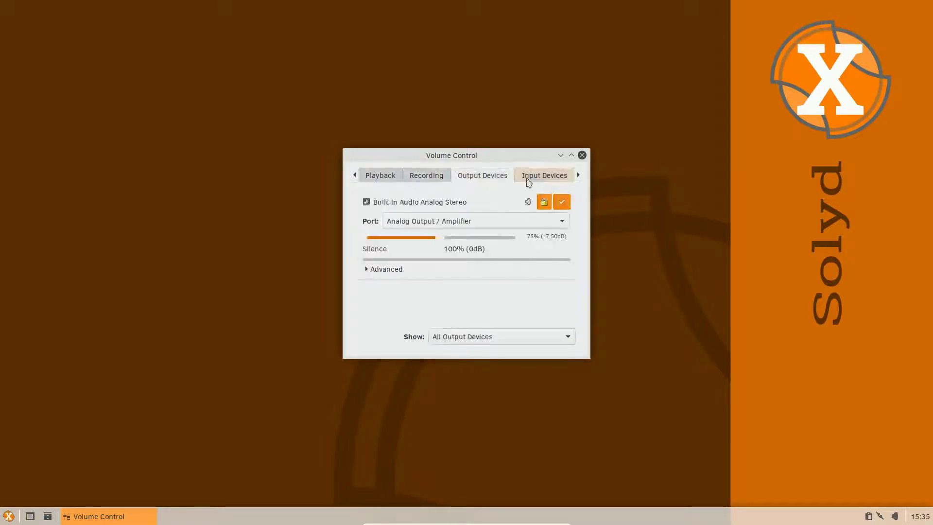
left_click(533, 179)
left_click(355, 176)
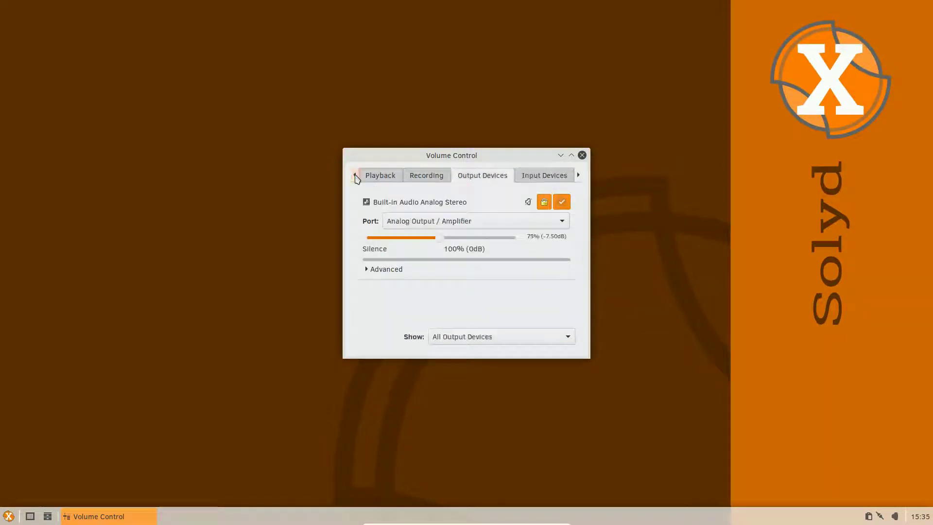
left_click(579, 176)
left_click(580, 176)
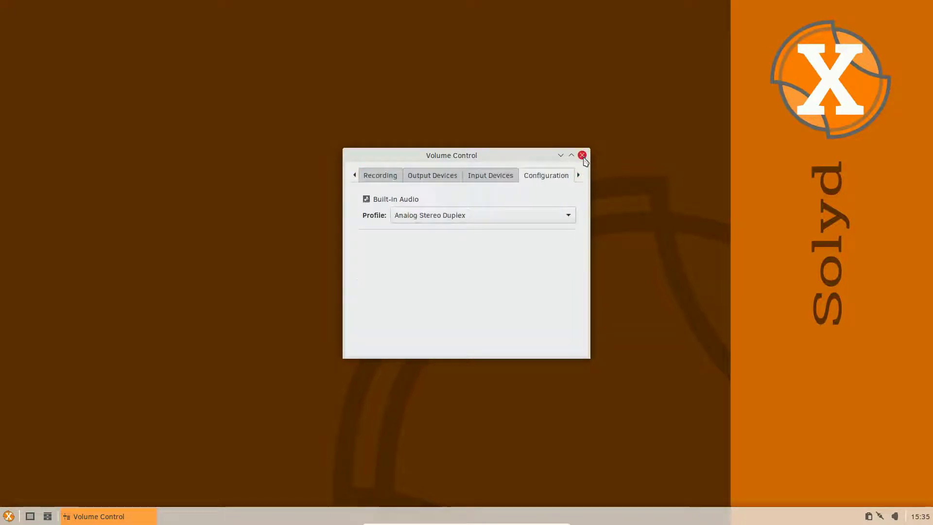
left_click(582, 155)
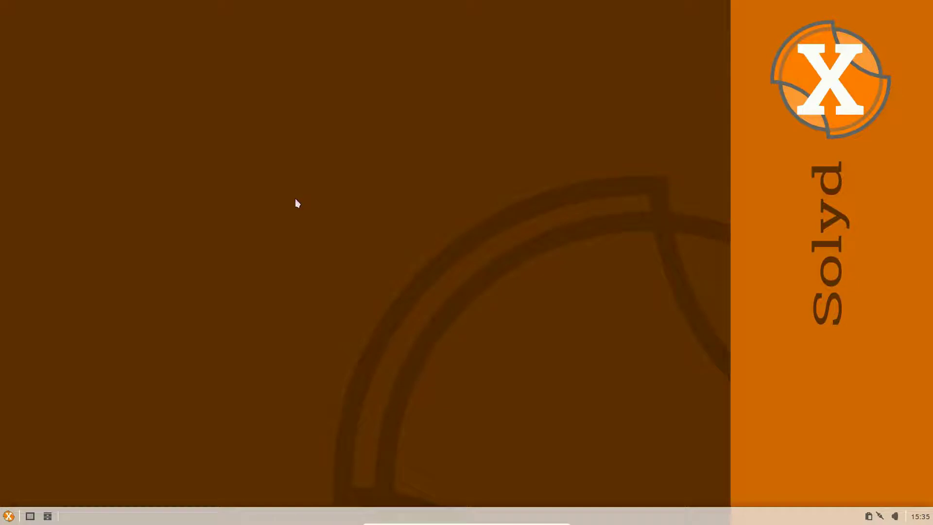
Check the properties of the panel's separator and close its dialog
right_click(333, 524)
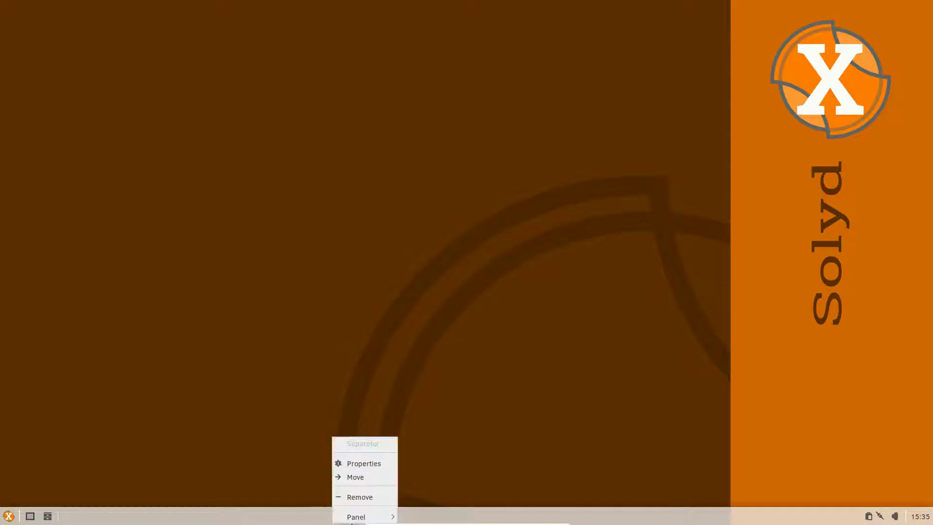
left_click(380, 464)
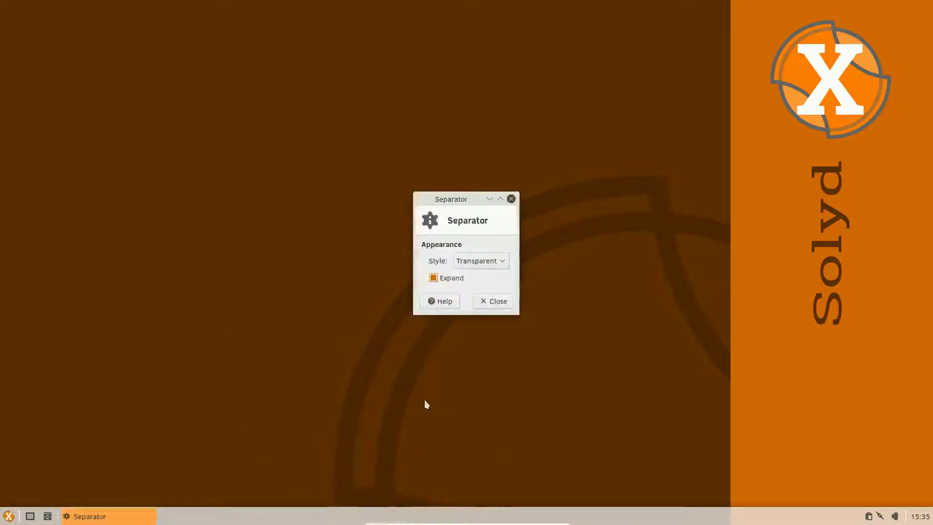
left_click(511, 200)
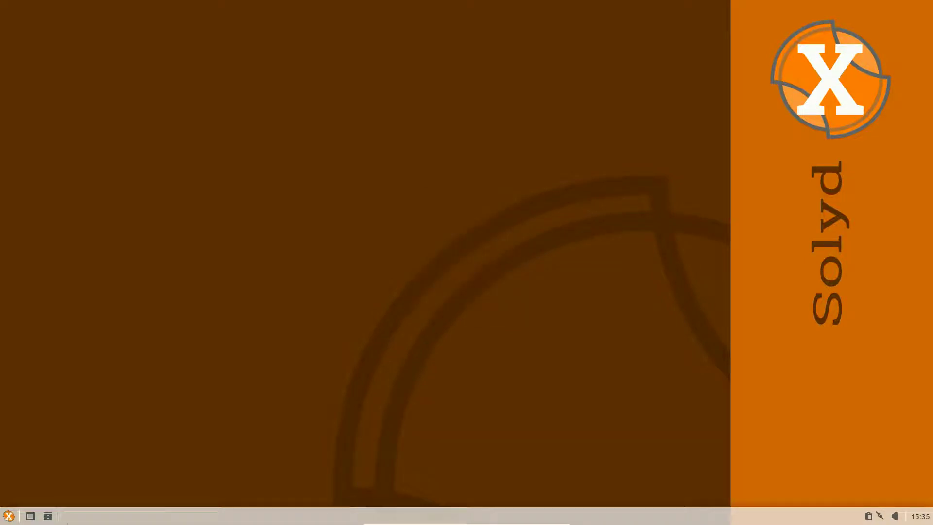
Open the file manager, check its version information, and close the about dialog
left_click(48, 516)
left_click(91, 21)
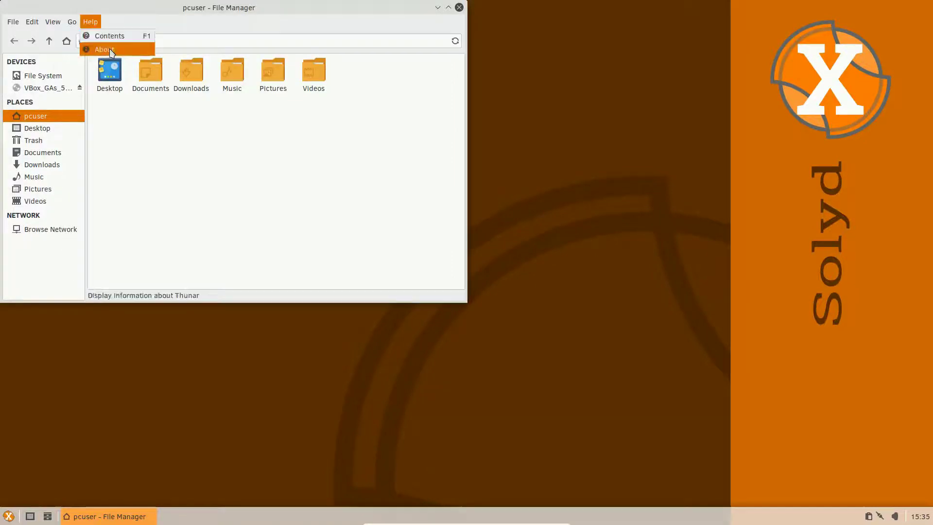
left_click(111, 50)
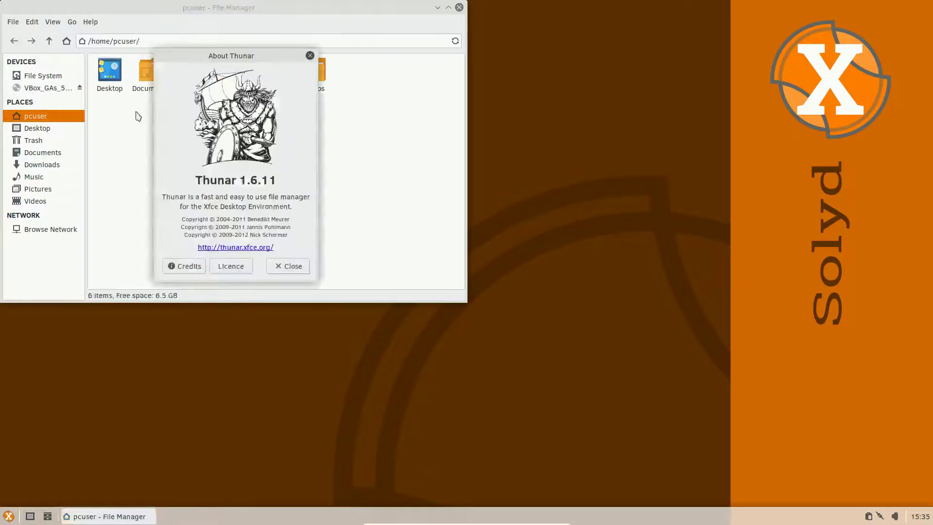
left_click(309, 56)
Move the file manager toward the middle of the desktop, select the Desktop folder, and close the window
left_click_drag(217, 10, 361, 68)
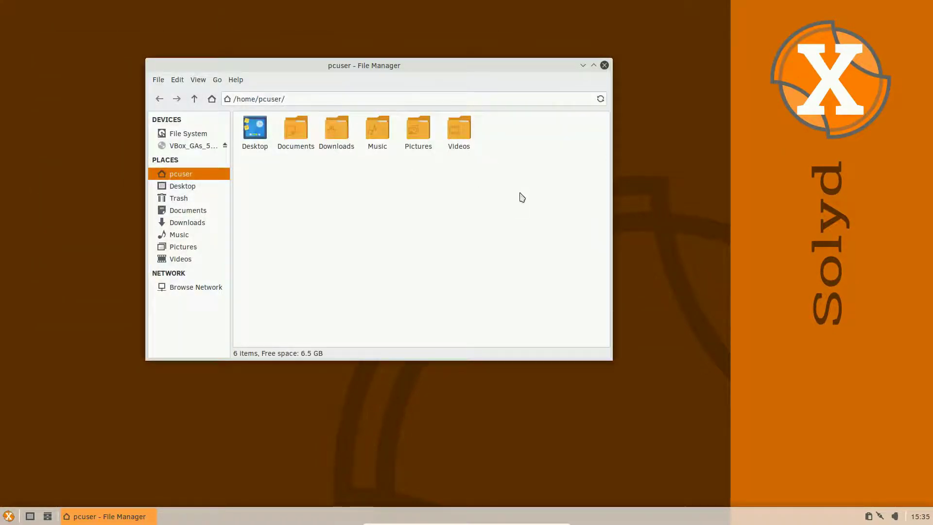
left_click(261, 132)
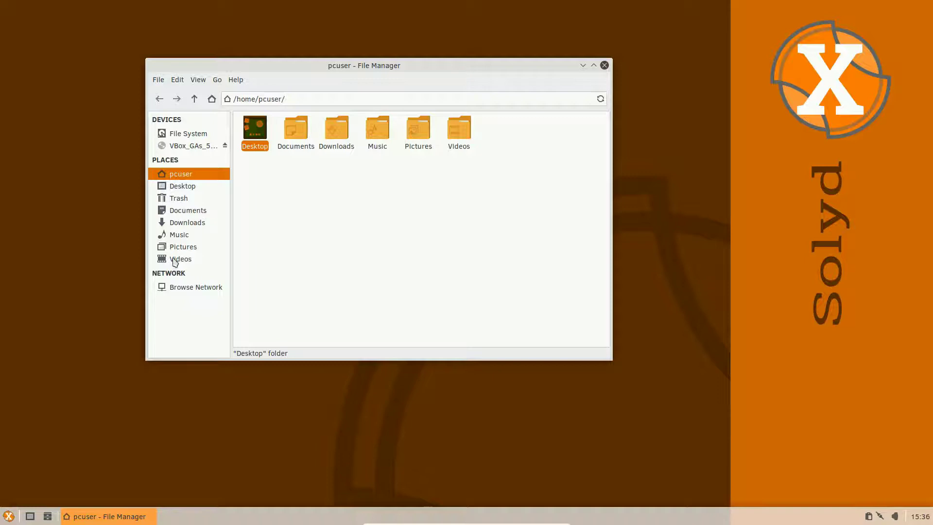
left_click(604, 64)
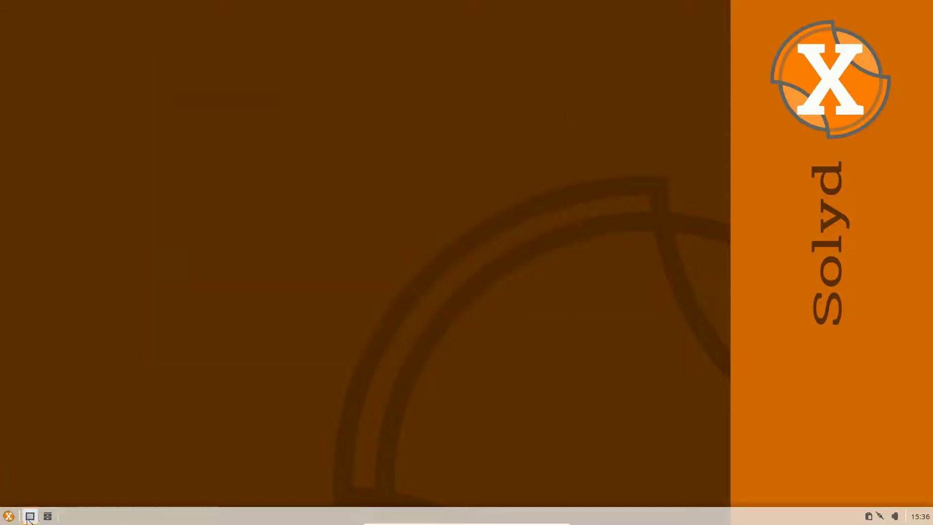
Launch Firefox ESR from the favorite applications
left_click(9, 517)
left_click(333, 443)
left_click(6, 518)
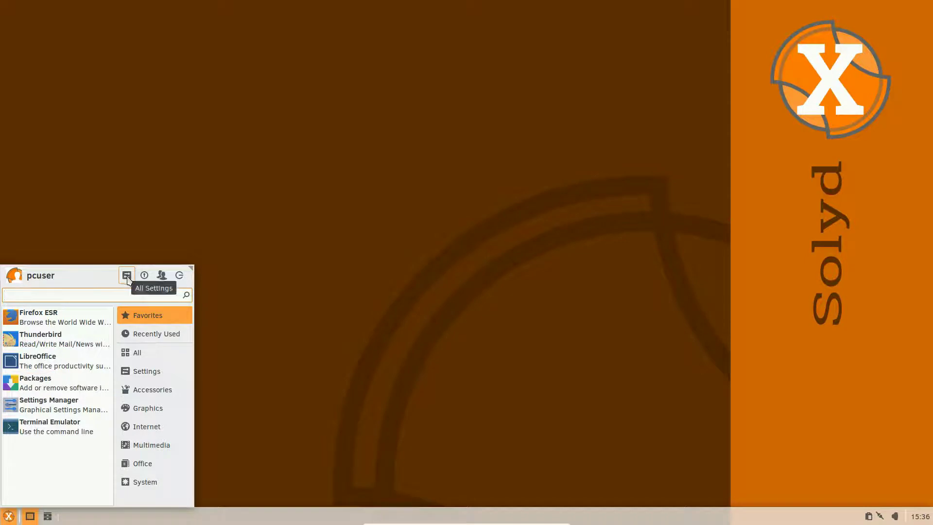
left_click(87, 320)
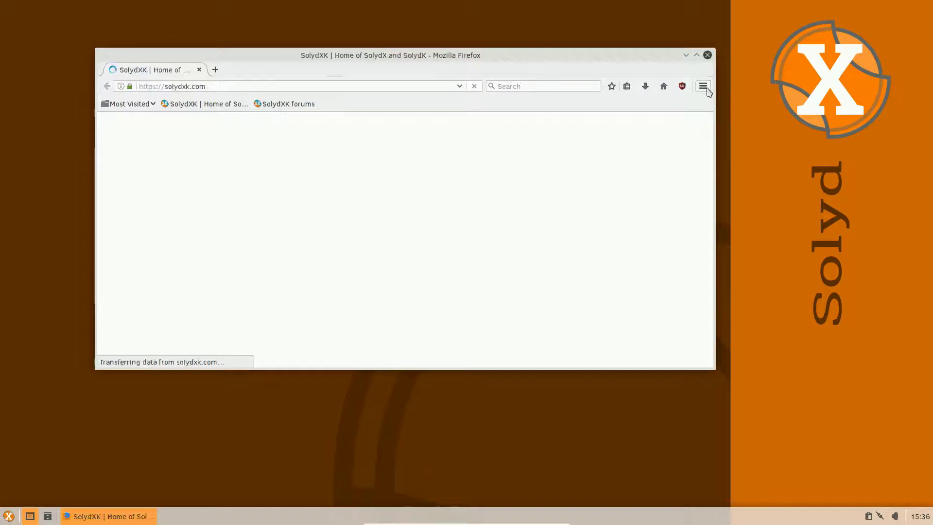
Check Firefox's version information and close the about dialog
left_click(703, 87)
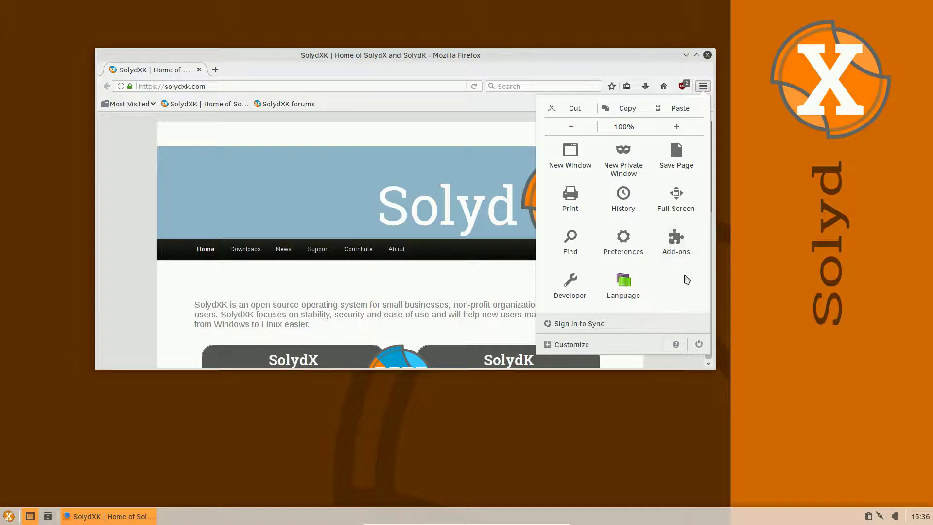
left_click(675, 344)
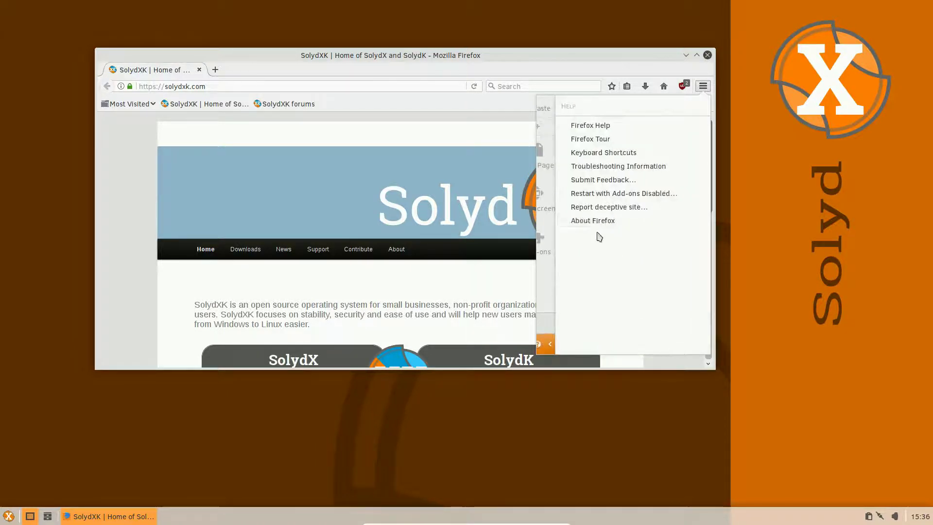
left_click(597, 221)
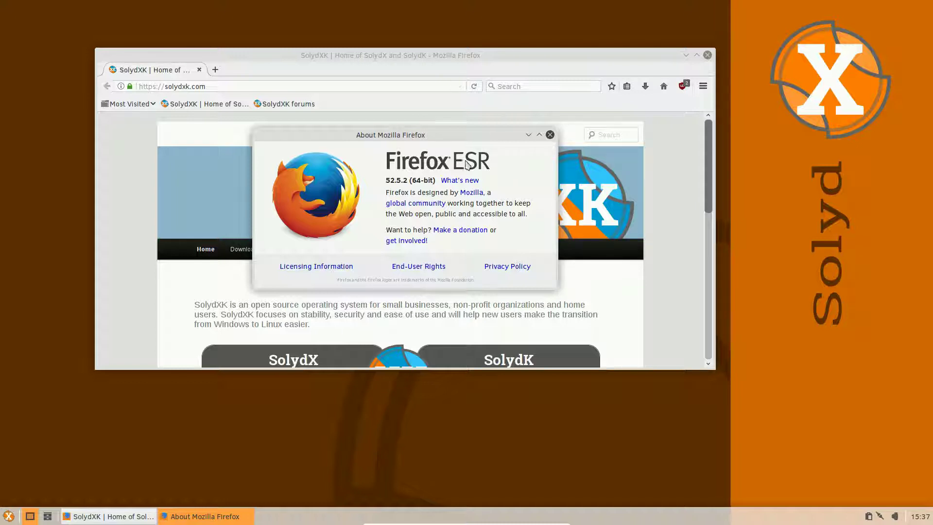
left_click(549, 136)
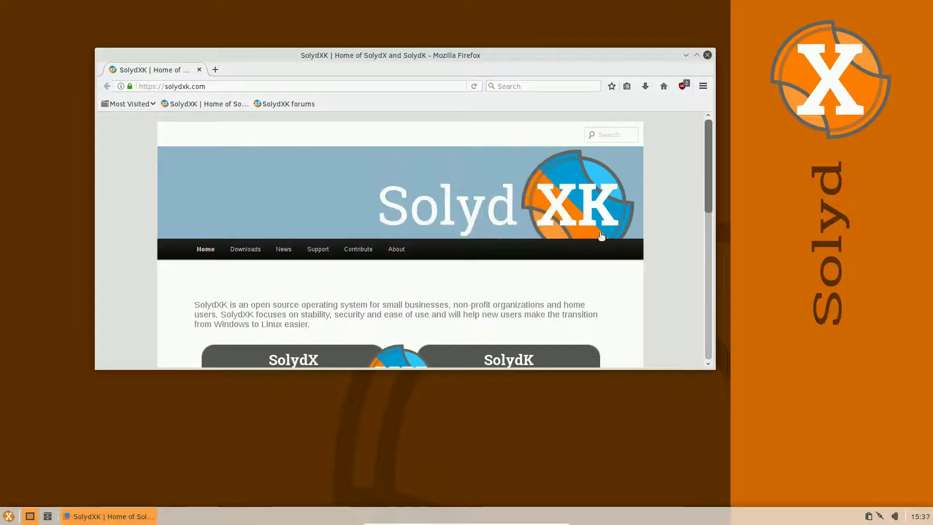
Go to youtube.com, test playback of a trending video in the maximized browser, and close Firefox
left_click(323, 85)
key("ctrl+a")
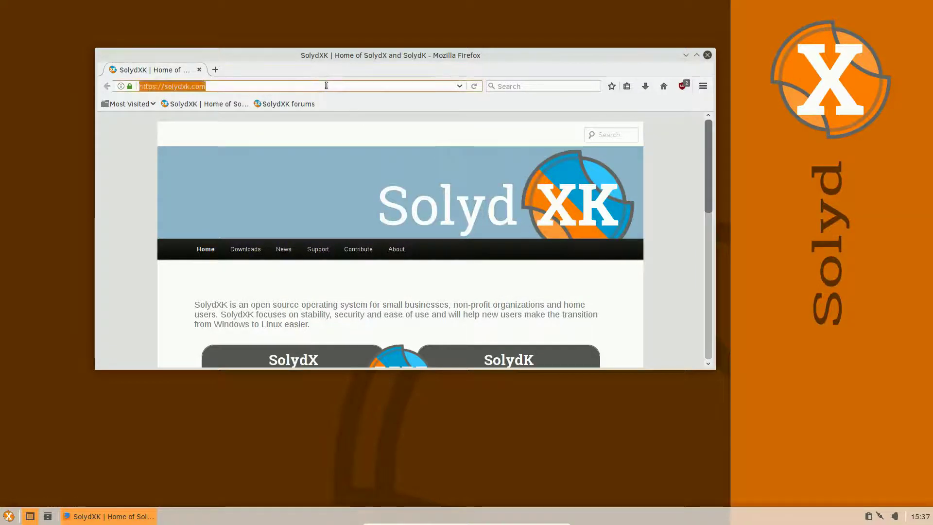
type("youtube.com")
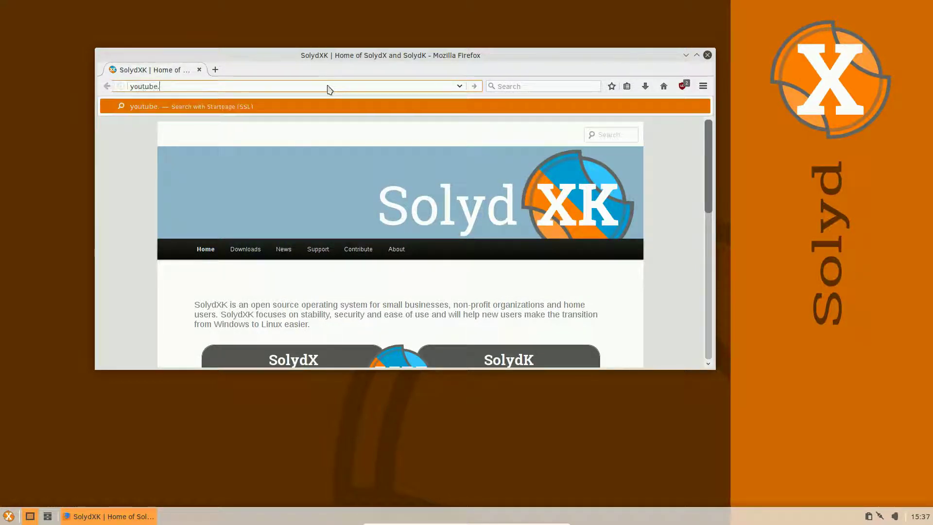
key("Return")
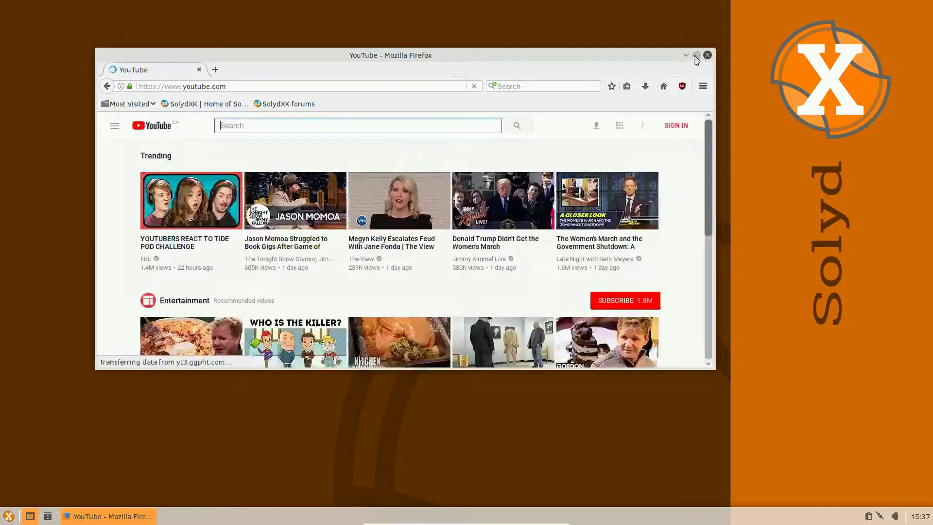
left_click(696, 55)
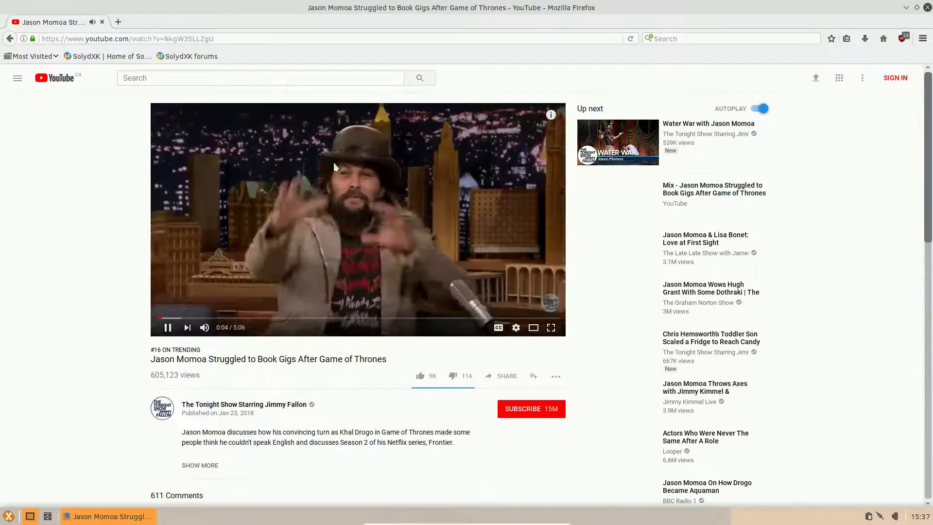
left_click(926, 8)
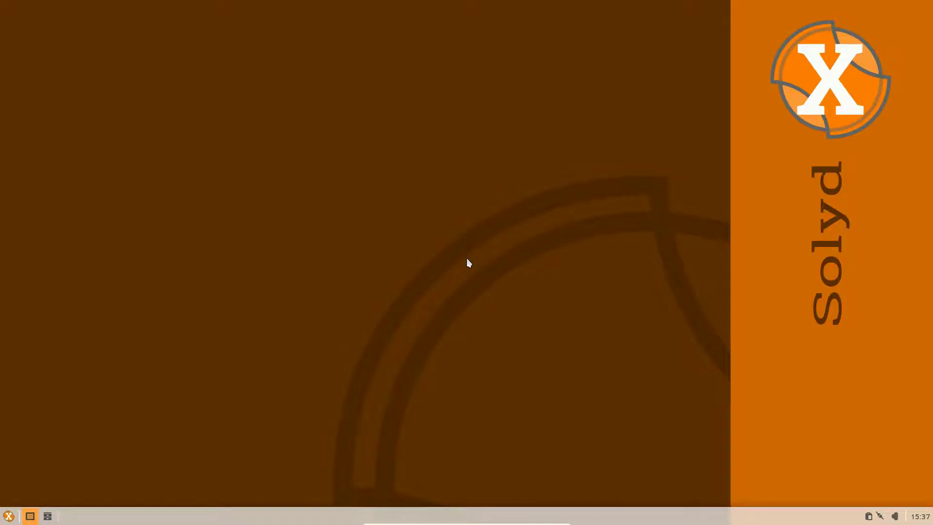
Open the Packages software manager and move its window toward the middle of the desktop
left_click(9, 516)
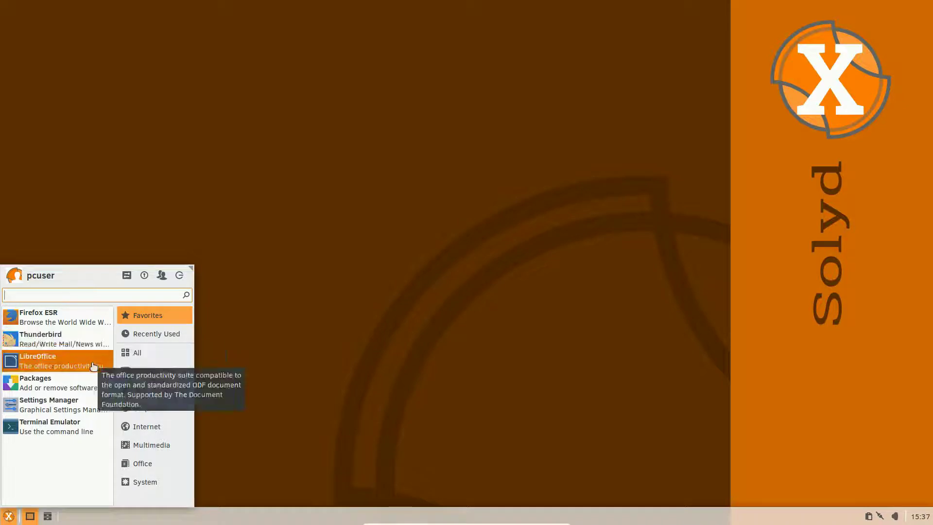
left_click(60, 378)
left_click_drag(206, 14, 329, 58)
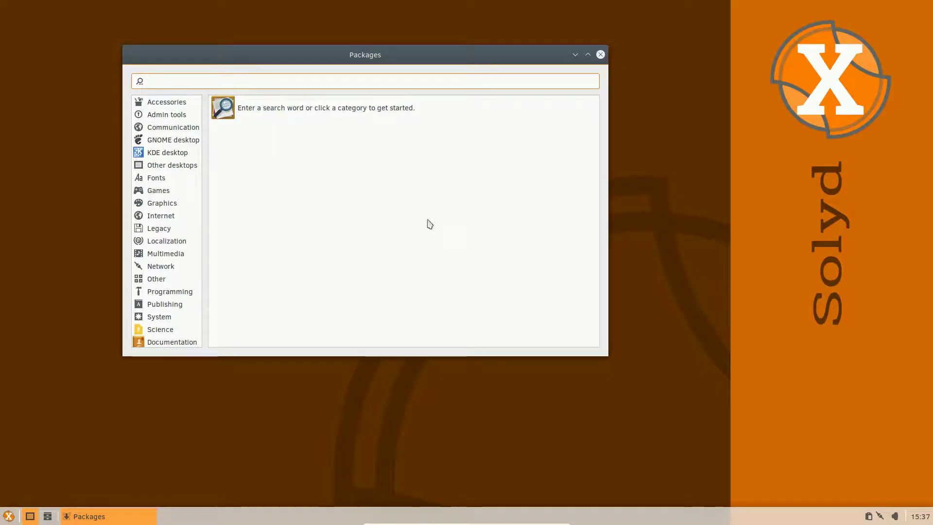
Browse the packages offered in the KDE desktop, GNOME desktop and Communication categories
left_click(174, 154)
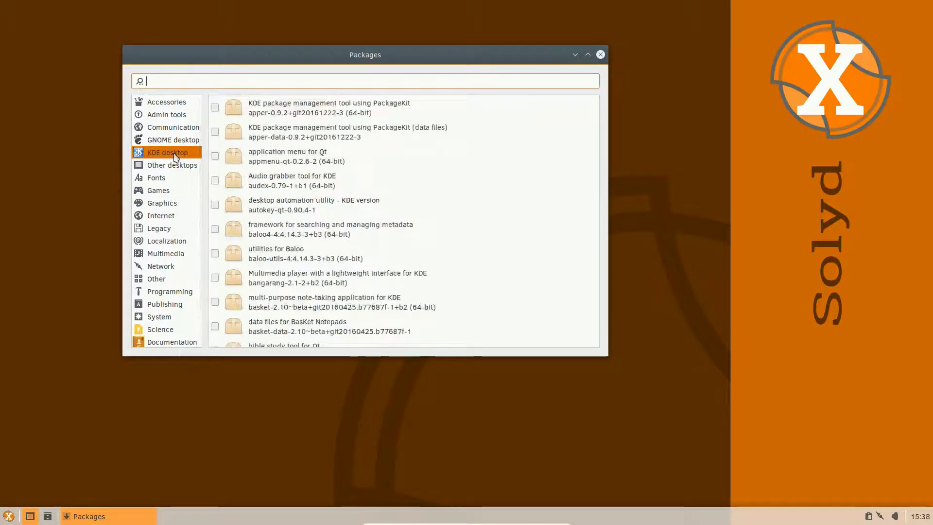
left_click(172, 141)
left_click(162, 127)
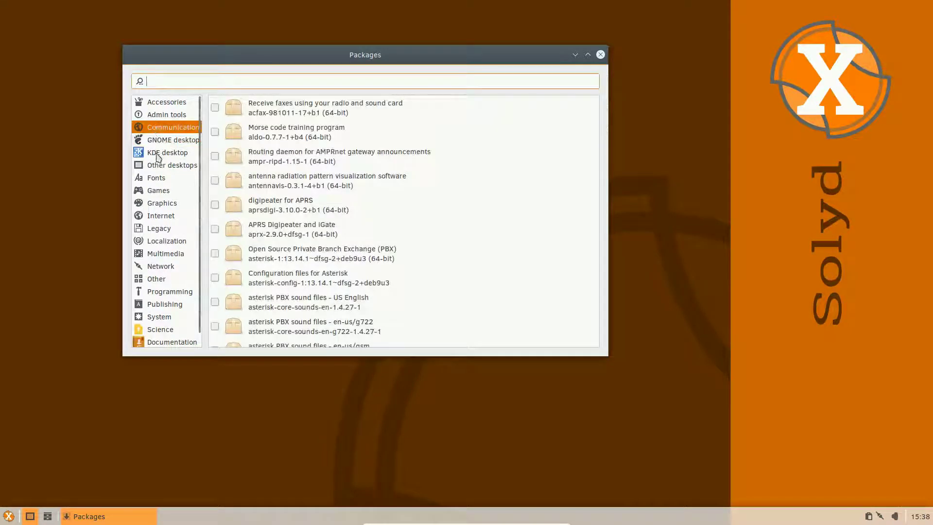
left_click(157, 141)
left_click(159, 153)
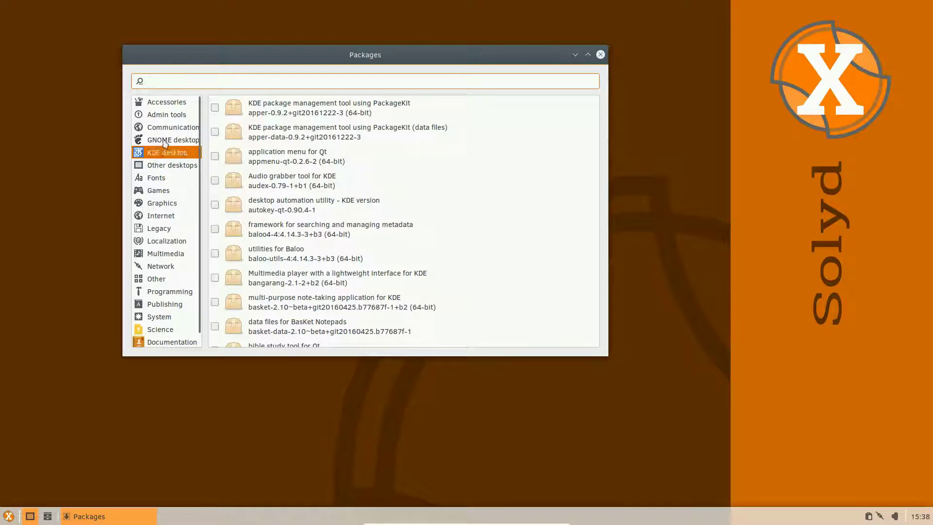
Look through the Other desktops package list, and view the Fonts and Games categories
left_click(165, 167)
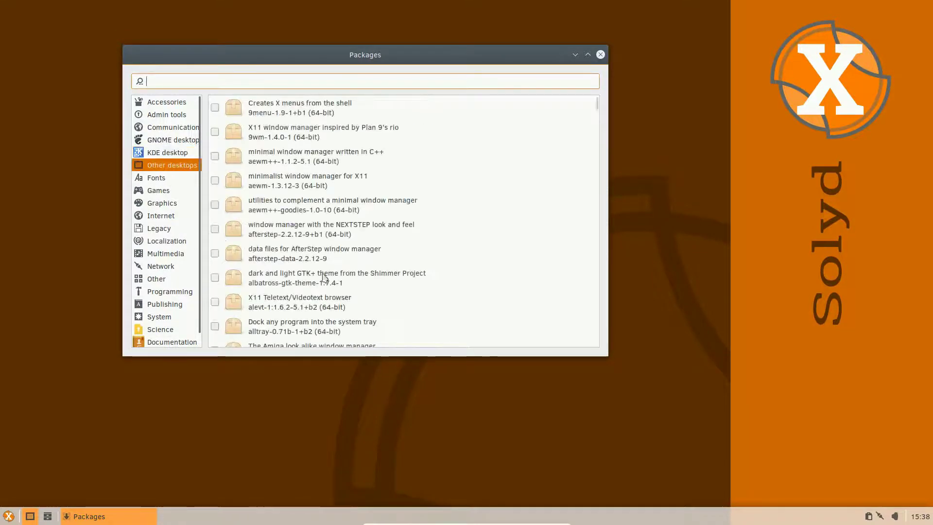
scroll(414, 284, "down", 10)
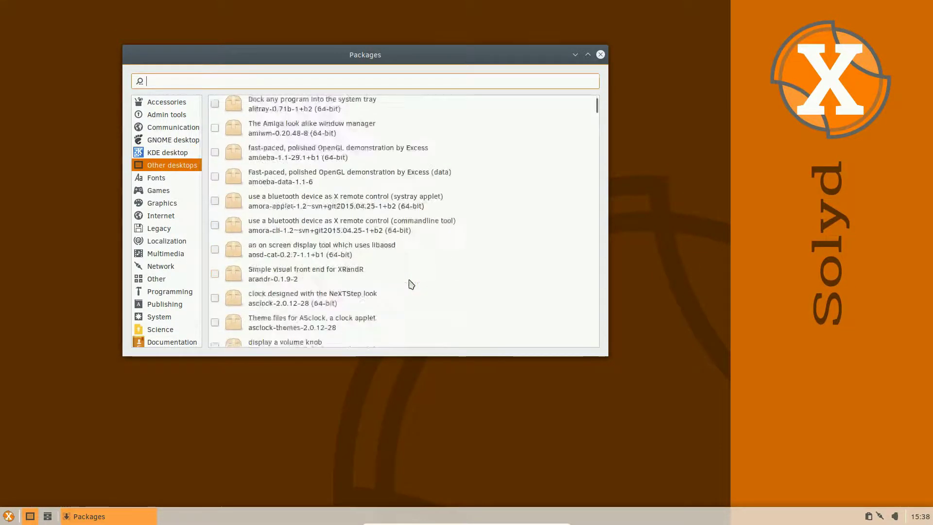
scroll(403, 282, "down", 12)
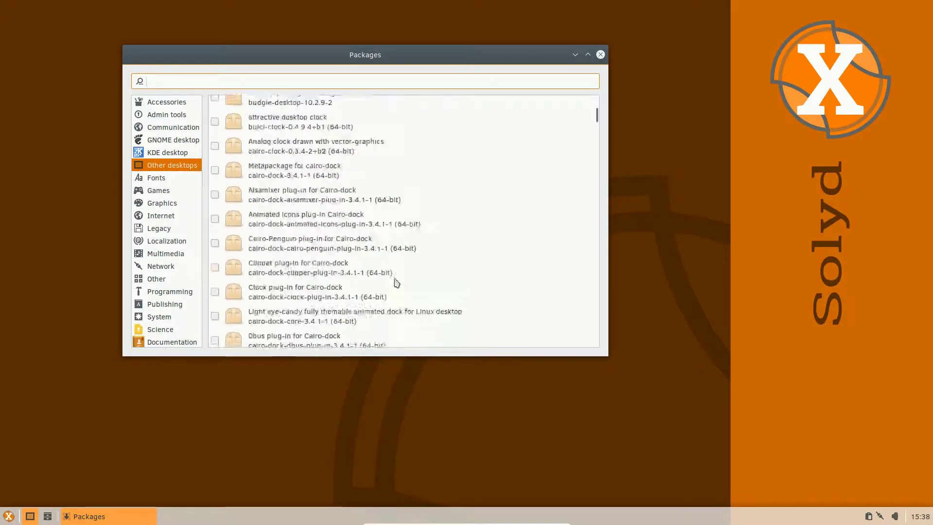
scroll(444, 284, "down", 1)
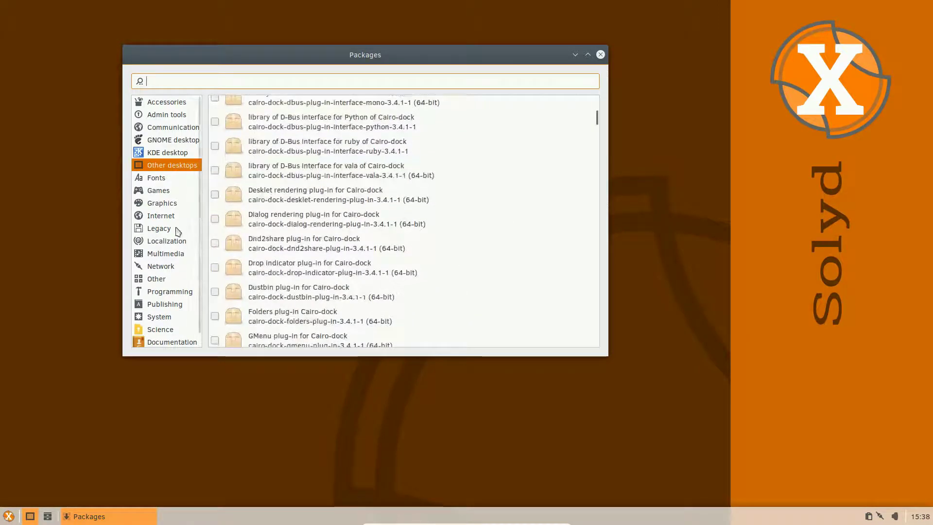
left_click(155, 178)
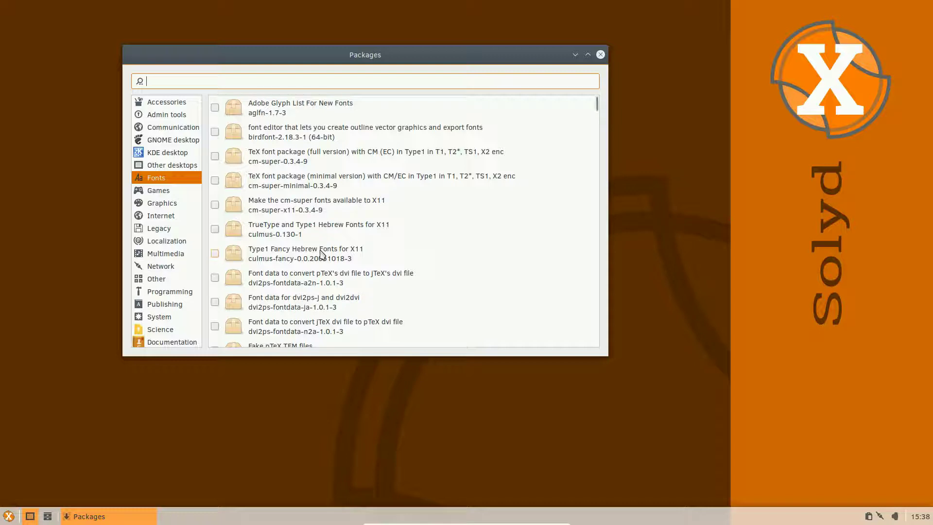
left_click(159, 190)
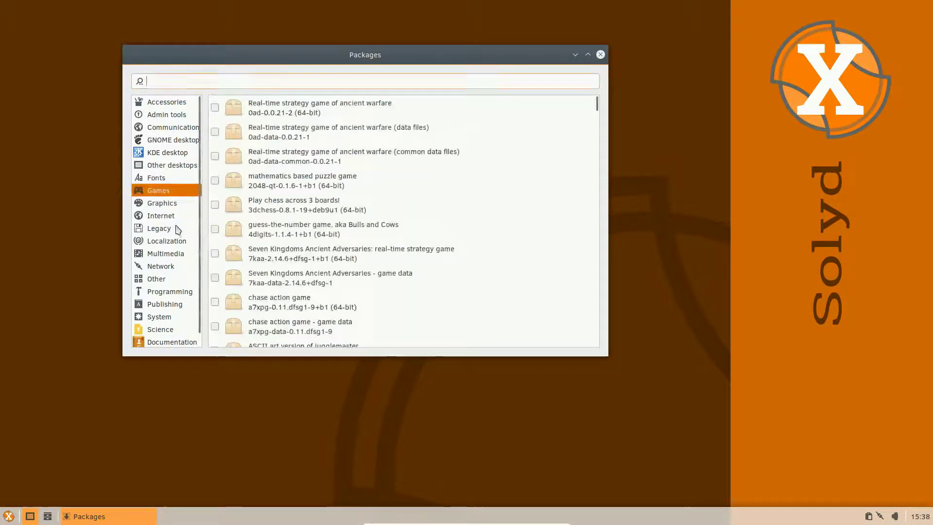
Find Blender in the Graphics category, mark it for installation, and select its data package
left_click(159, 203)
scroll(350, 232, "down", 10)
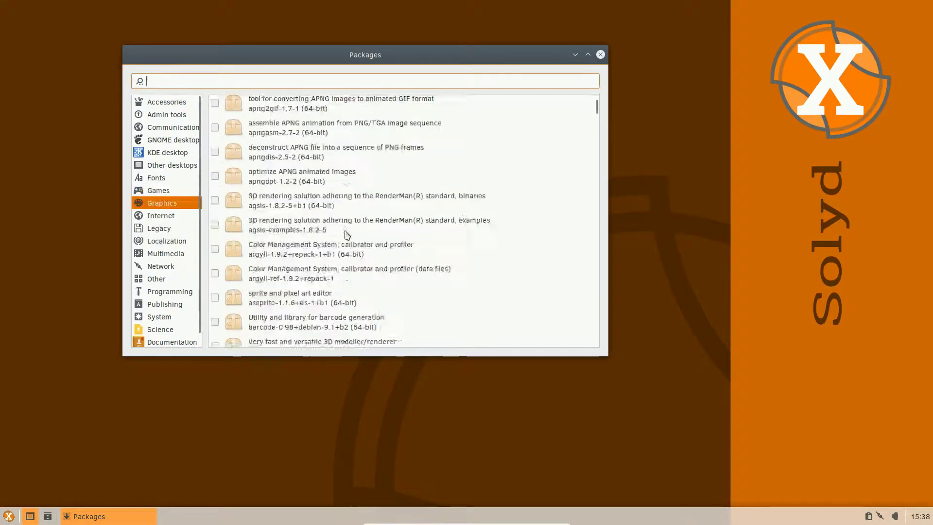
left_click(300, 189)
double_click(301, 191)
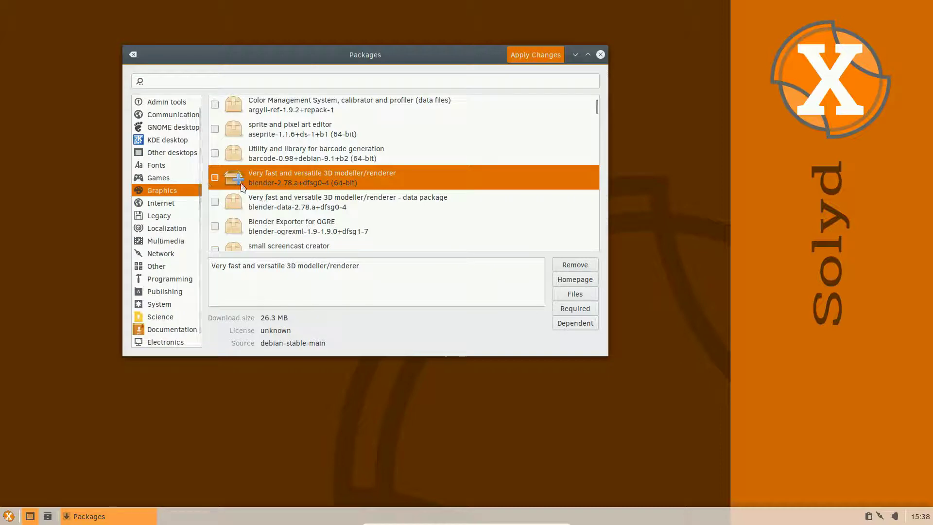
left_click(298, 207)
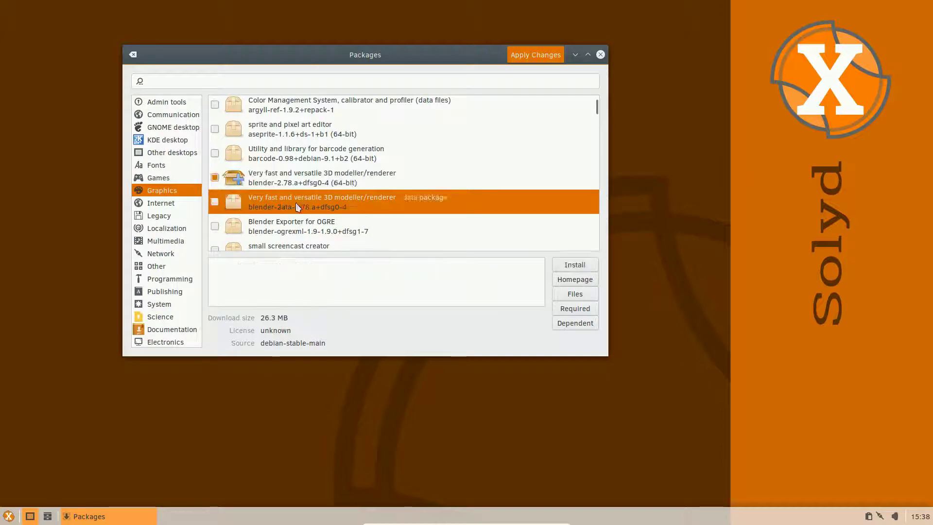
Show the Internet category and enlarge the Packages window to fill most of the desktop
scroll(170, 223, "up", 1)
left_click(165, 217)
scroll(387, 216, "down", 5)
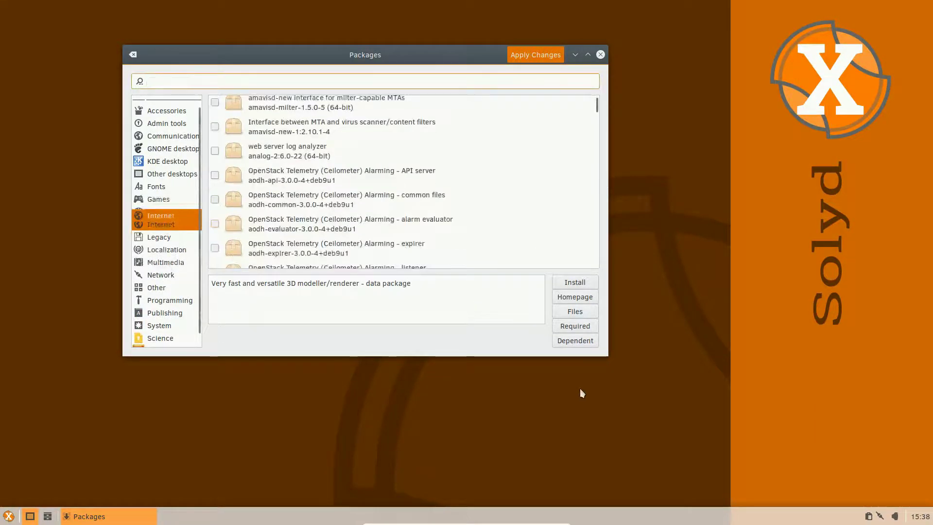
left_click_drag(607, 356, 833, 486)
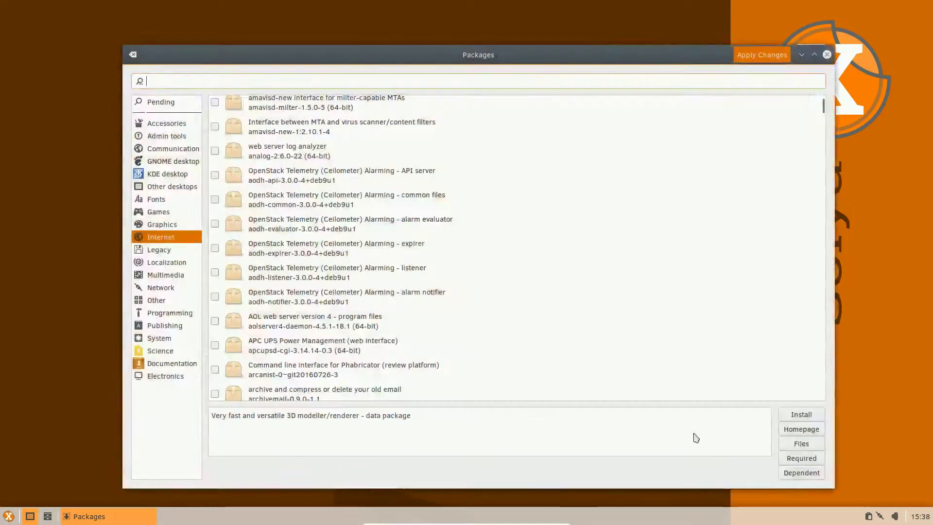
Browse further down the Internet packages and mark bogofilter-bdb, the Berkeley DB spam filter, for installation
scroll(304, 297, "down", 15)
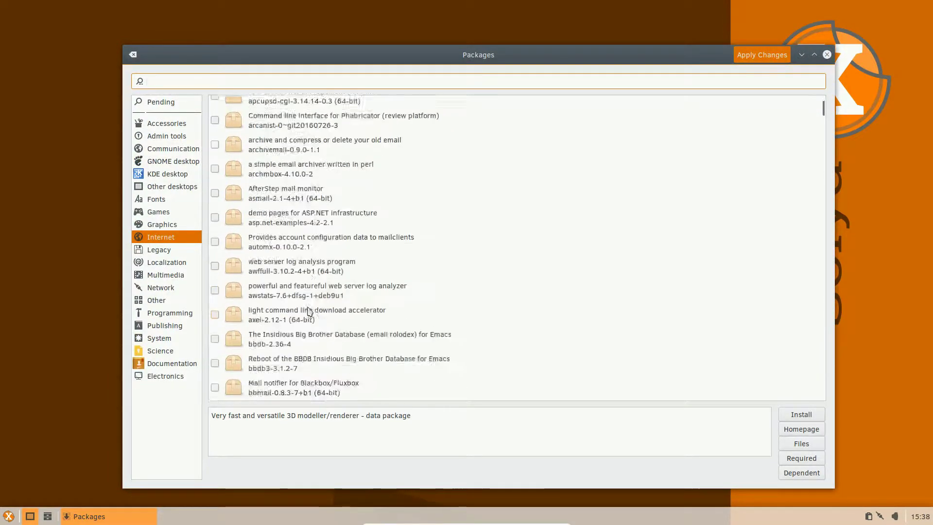
scroll(309, 311, "down", 3)
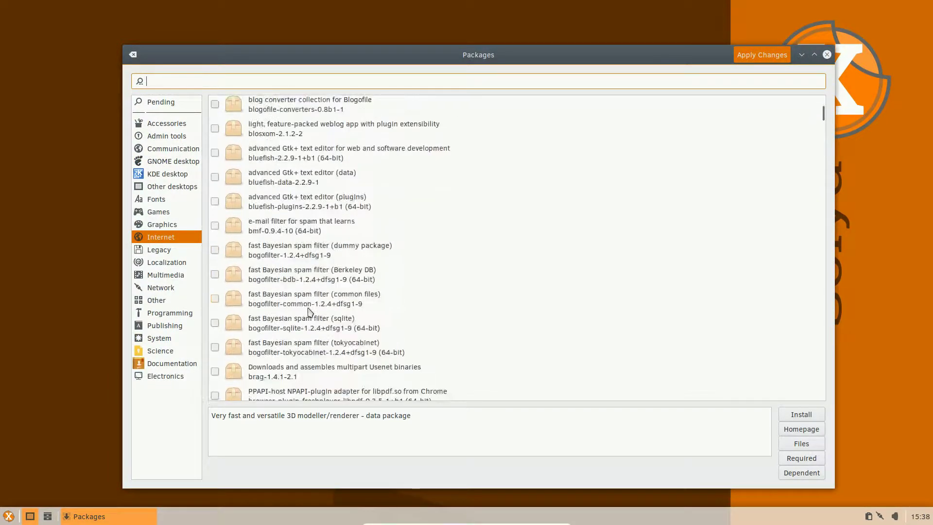
left_click(287, 275)
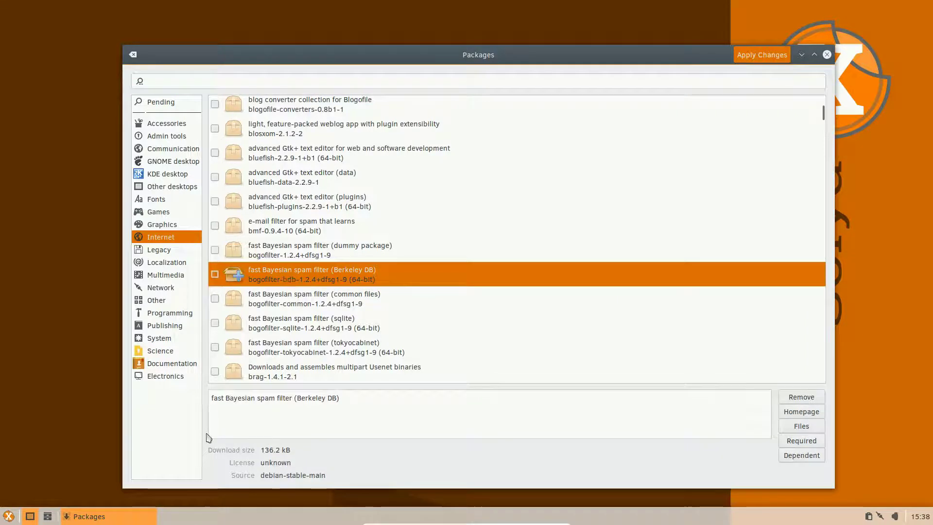
View the Localization category and look through the Legacy package list
left_click(163, 263)
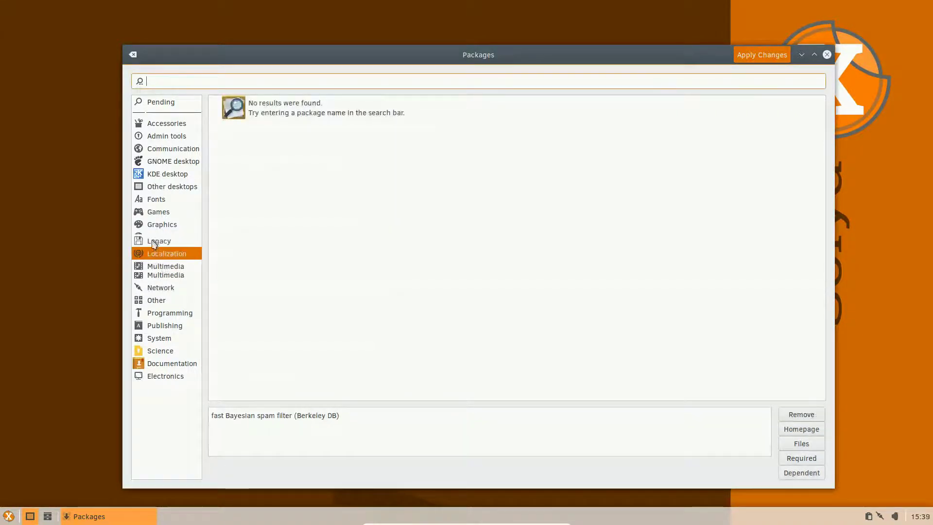
left_click(170, 245)
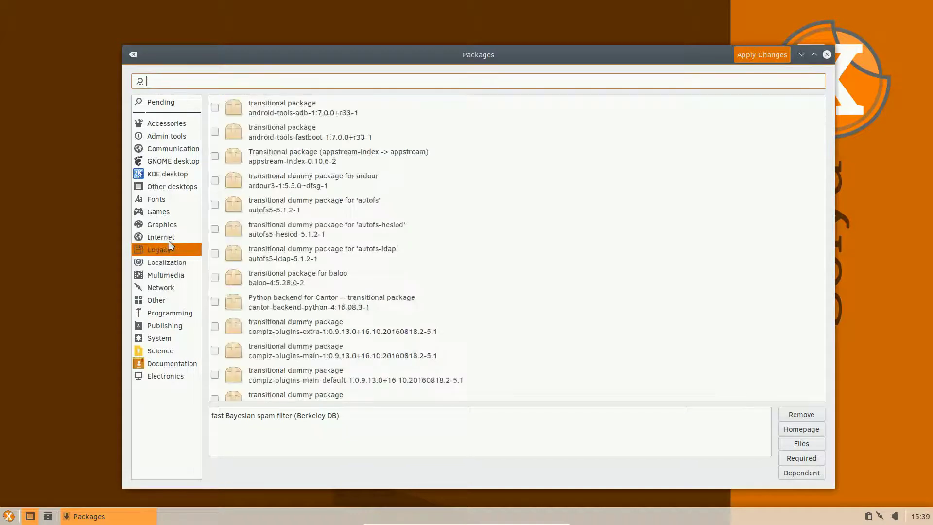
scroll(394, 316, "down", 10)
scroll(394, 316, "down", 5)
View the Network and Multimedia categories and browse the packages in the Other category
left_click(161, 283)
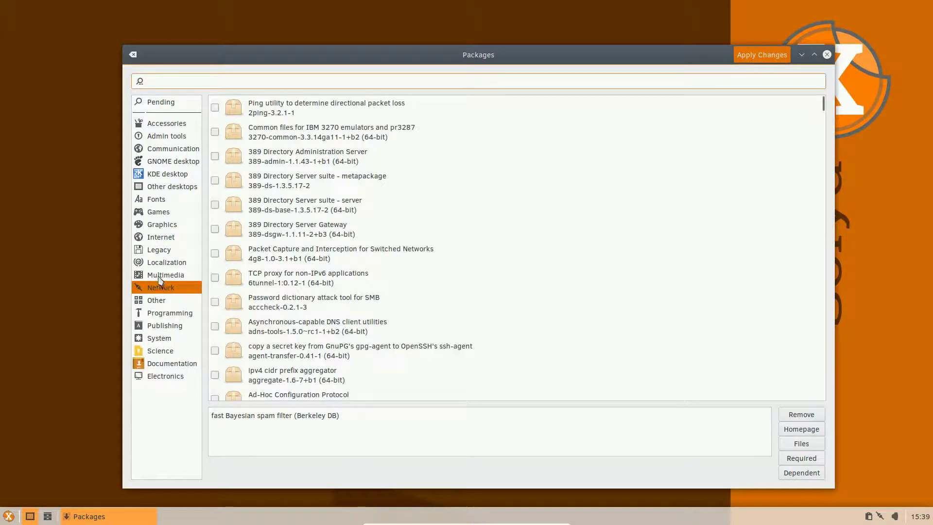
left_click(155, 275)
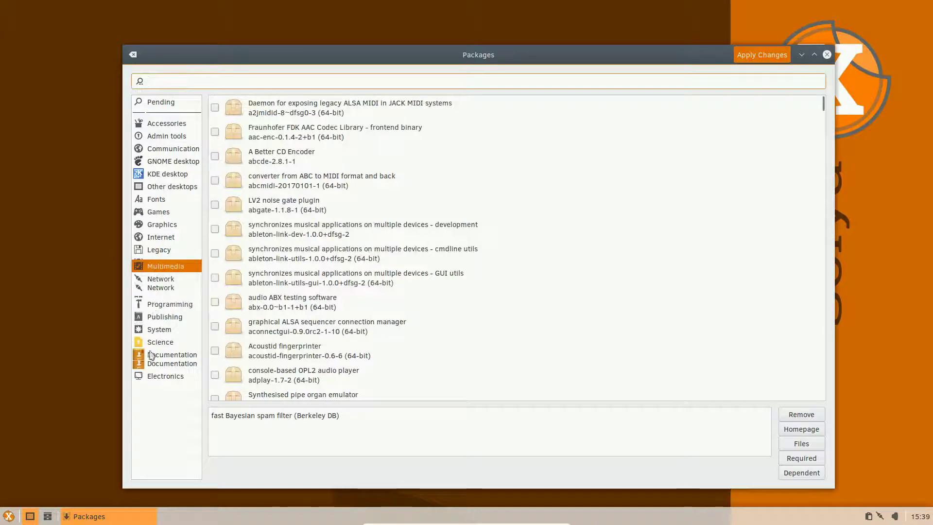
left_click(157, 295)
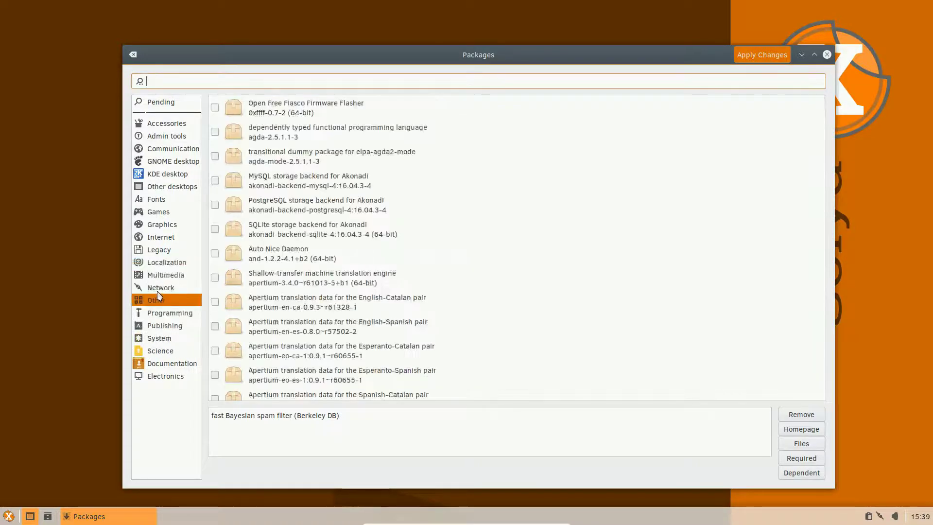
scroll(470, 305, "down", 3)
scroll(466, 306, "down", 15)
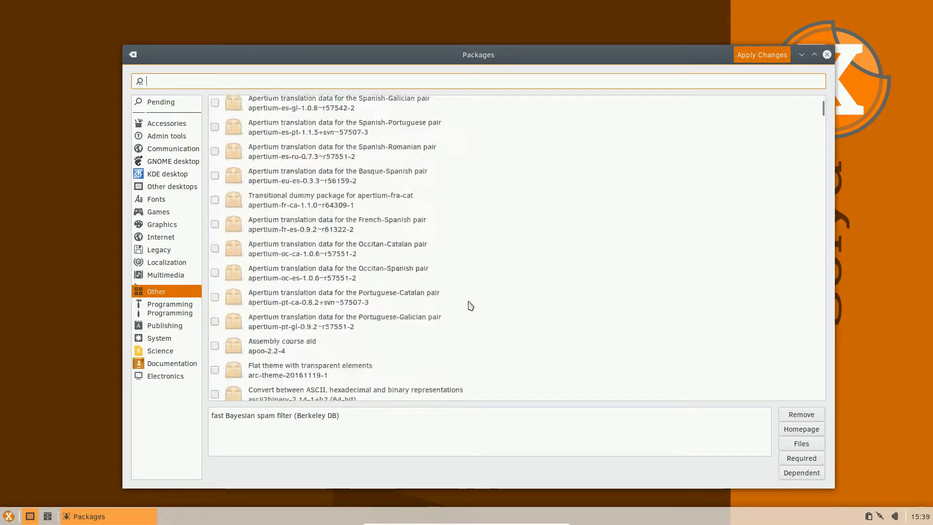
scroll(461, 305, "down", 6)
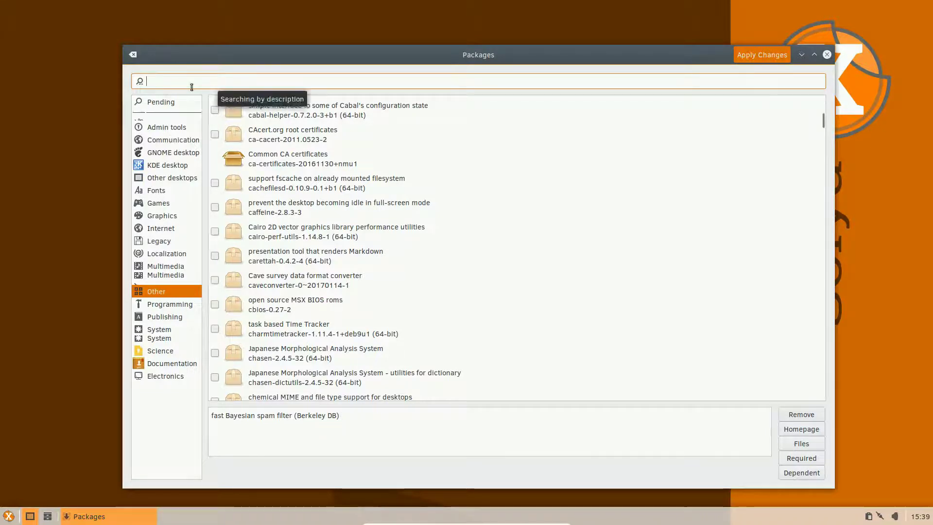
Search for "chromium", mark the Chromium web browser package for installation, and close the package manager
type("chromium")
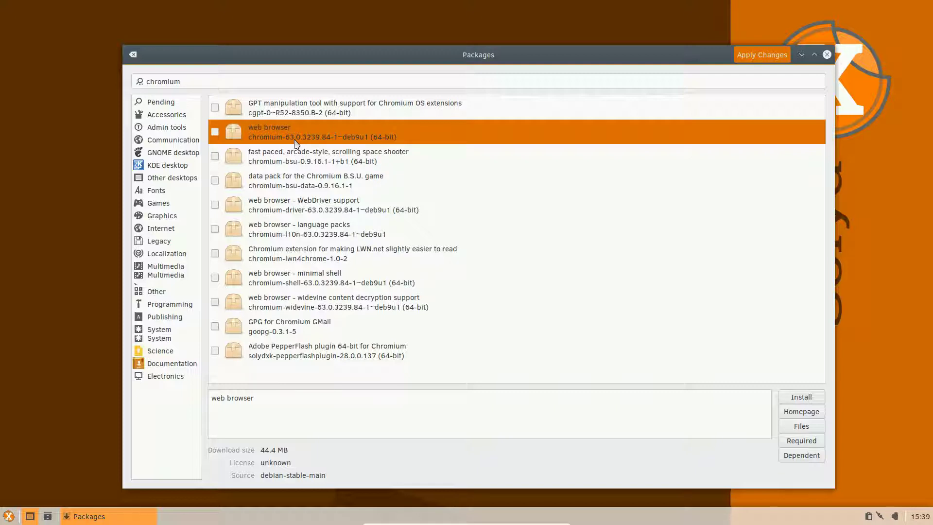
left_click(215, 132)
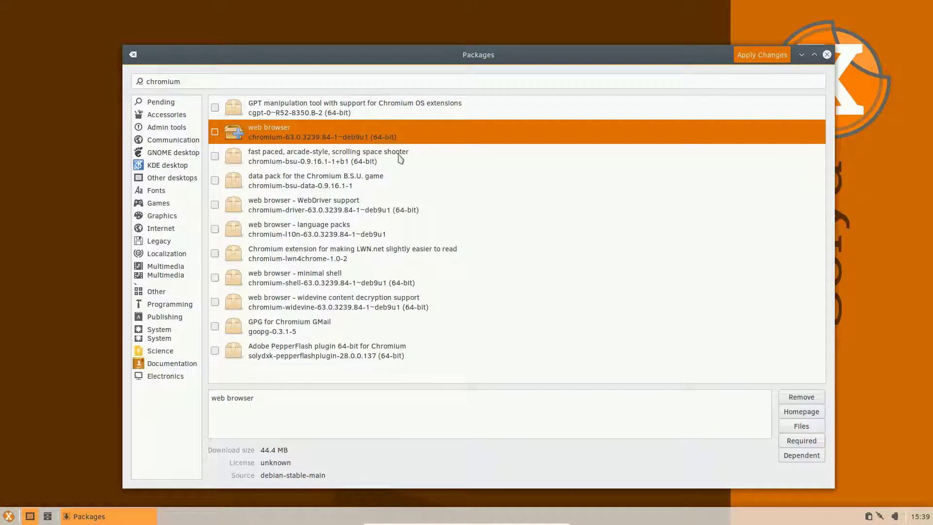
double_click(351, 125)
double_click(326, 141)
left_click_drag(502, 51, 462, 27)
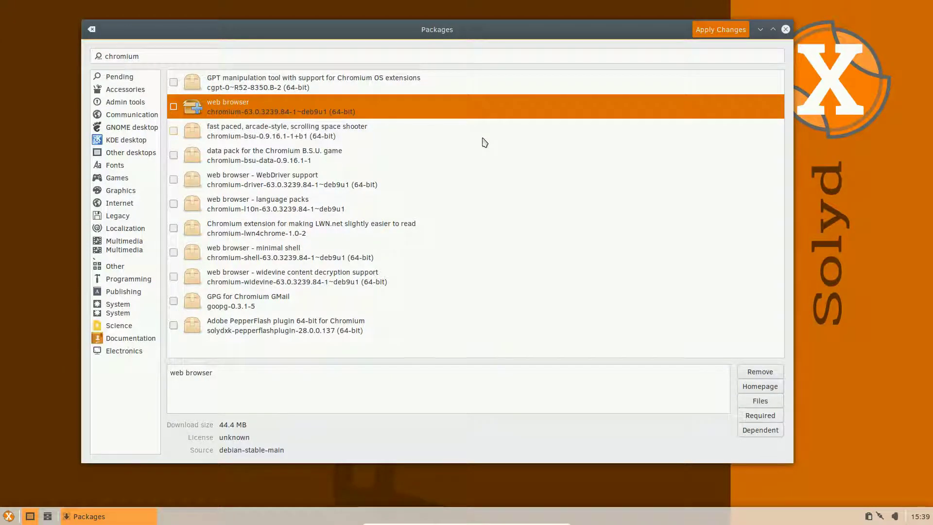
left_click(787, 30)
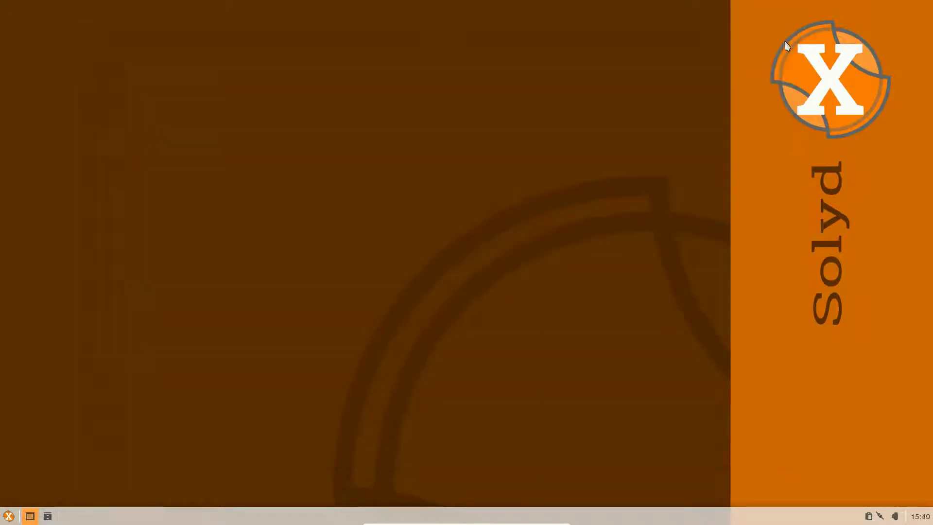
Look through the Accessories, System and Recently Used applications in the desktop's application launcher
left_click(8, 514)
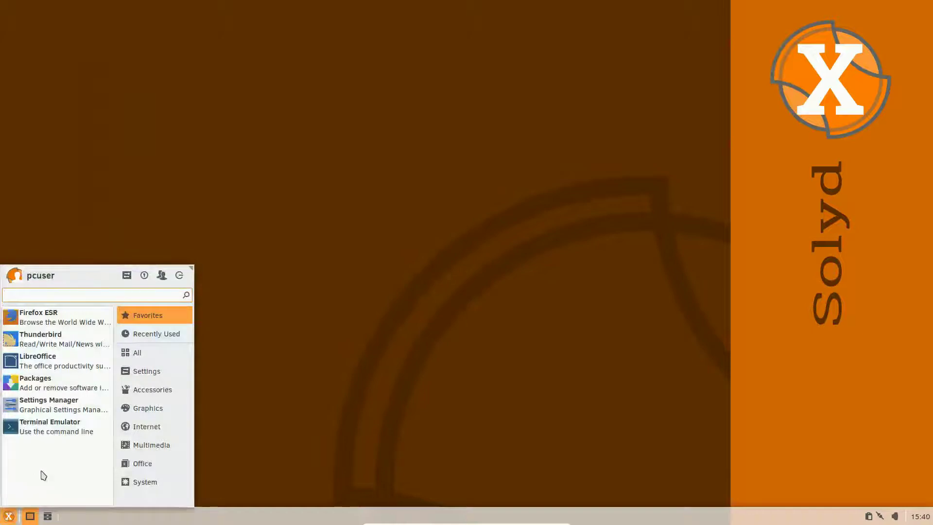
left_click(148, 389)
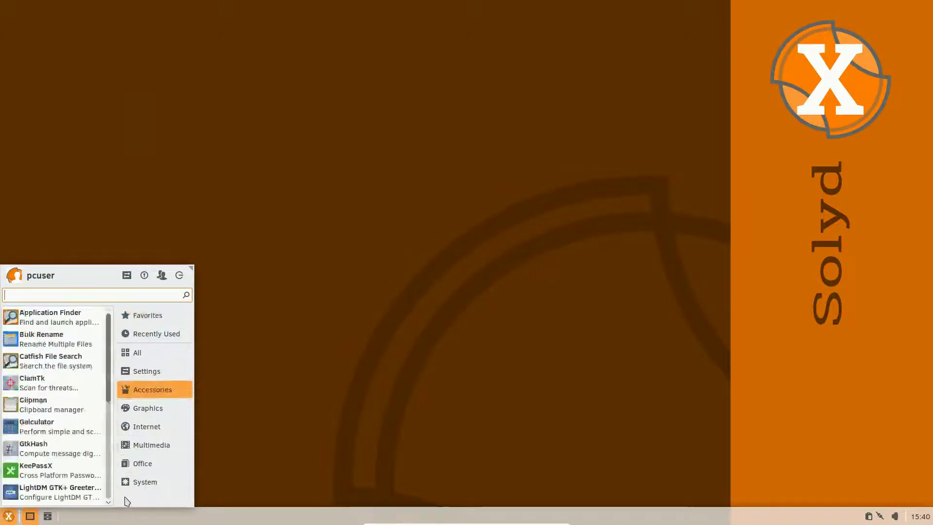
left_click(173, 485)
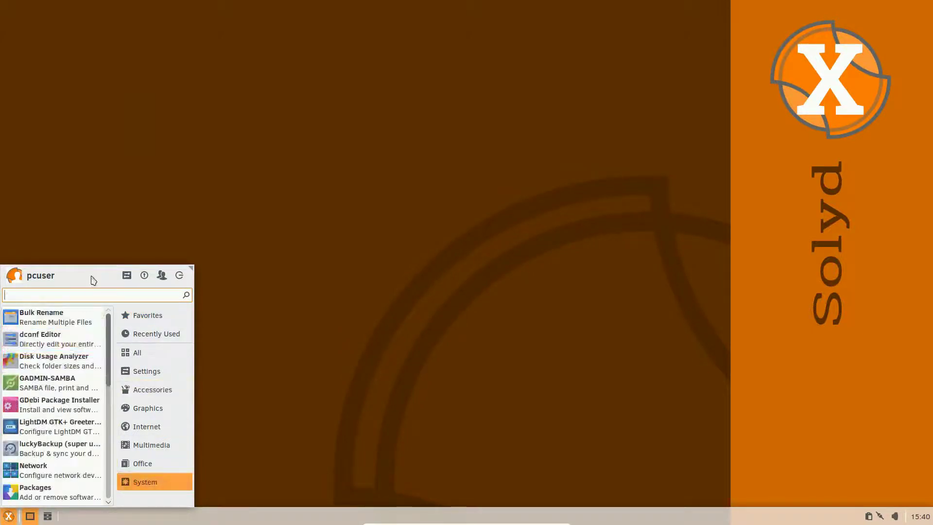
left_click(164, 330)
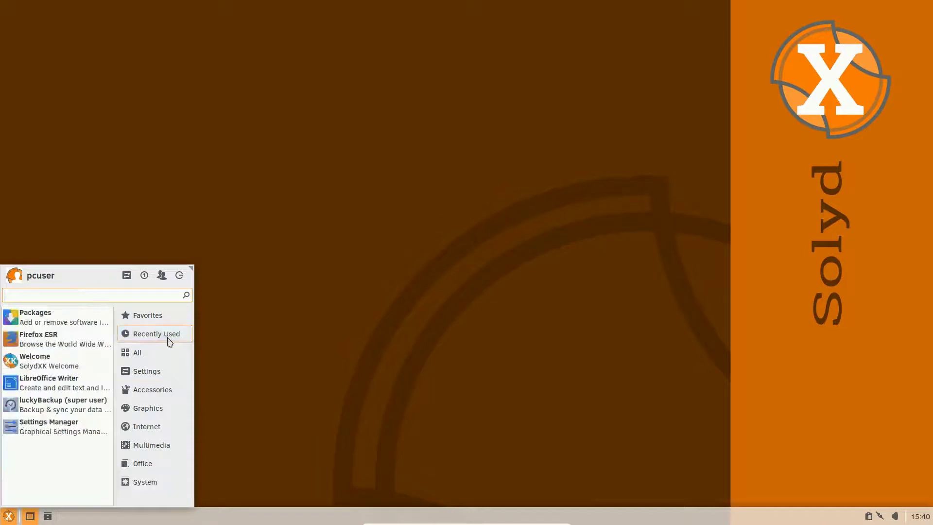
Open the Settings Manager and move and enlarge its window so all setting groups fit
left_click(51, 427)
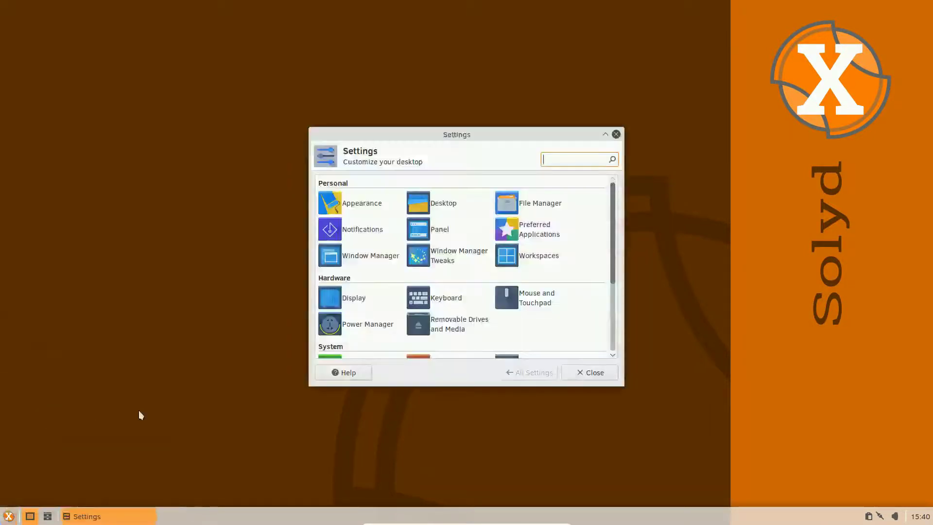
left_click_drag(405, 141, 252, 61)
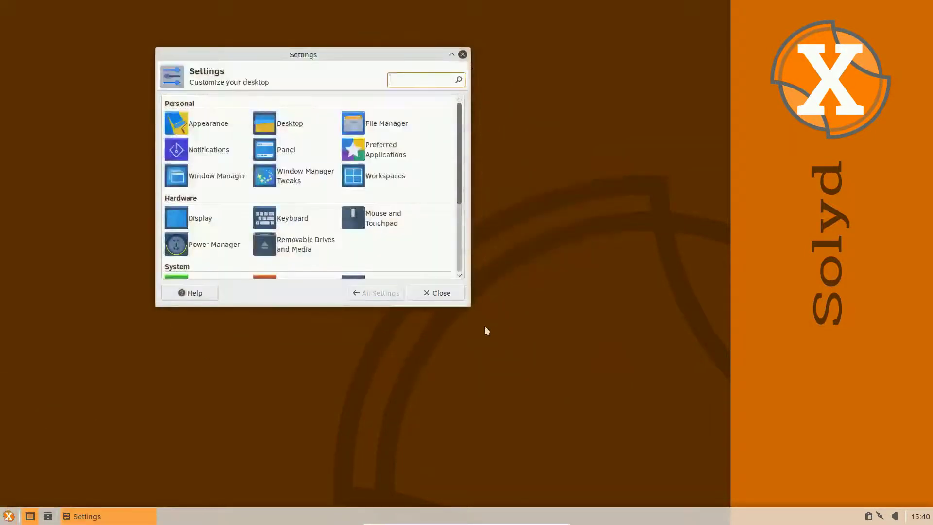
left_click_drag(472, 306, 674, 425)
left_click_drag(401, 62, 404, 63)
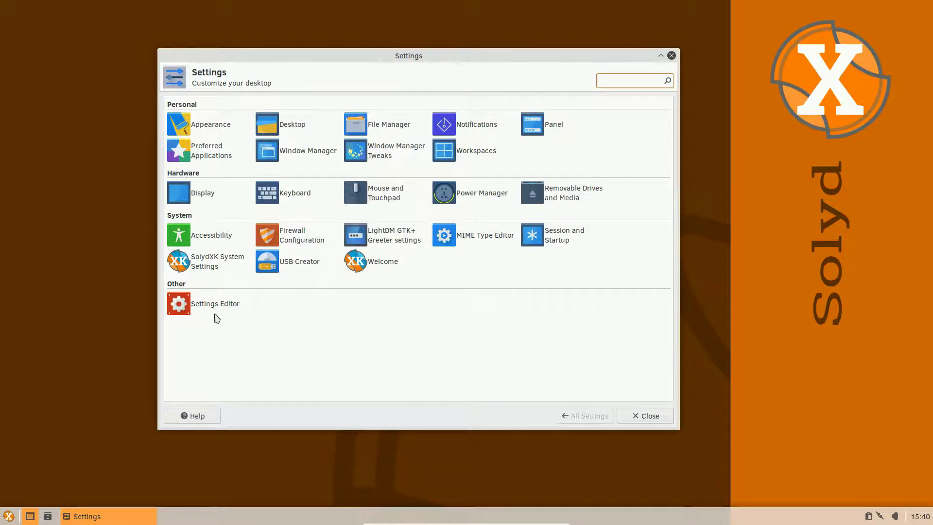
View the Display and Power Manager settings, returning to the overview of all settings
left_click(188, 201)
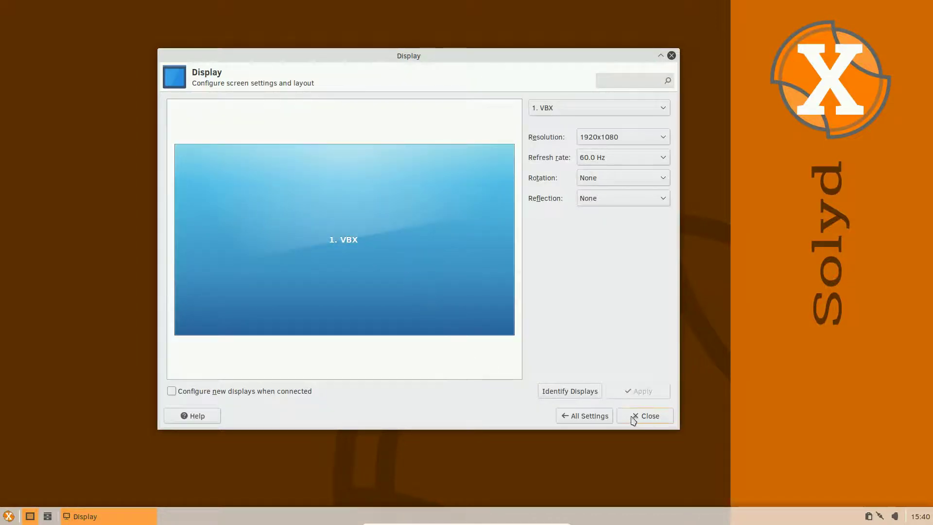
left_click(597, 417)
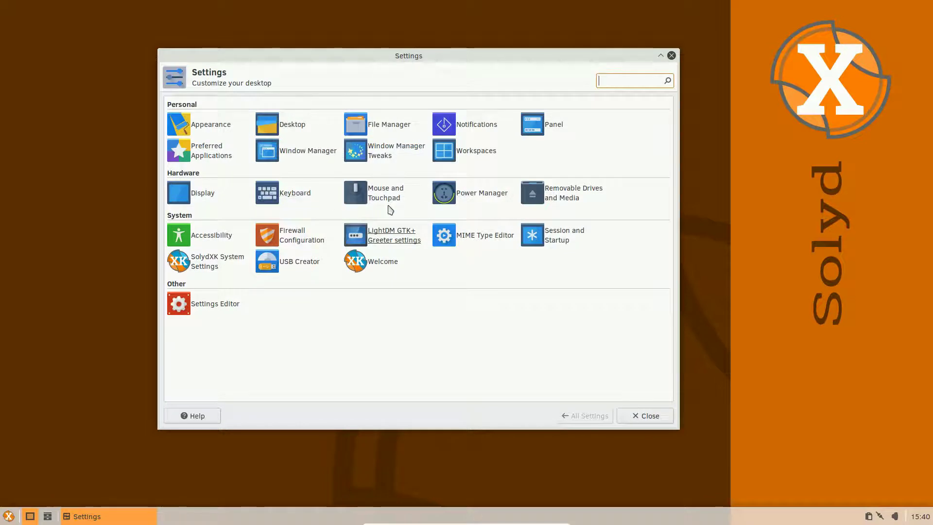
left_click(491, 203)
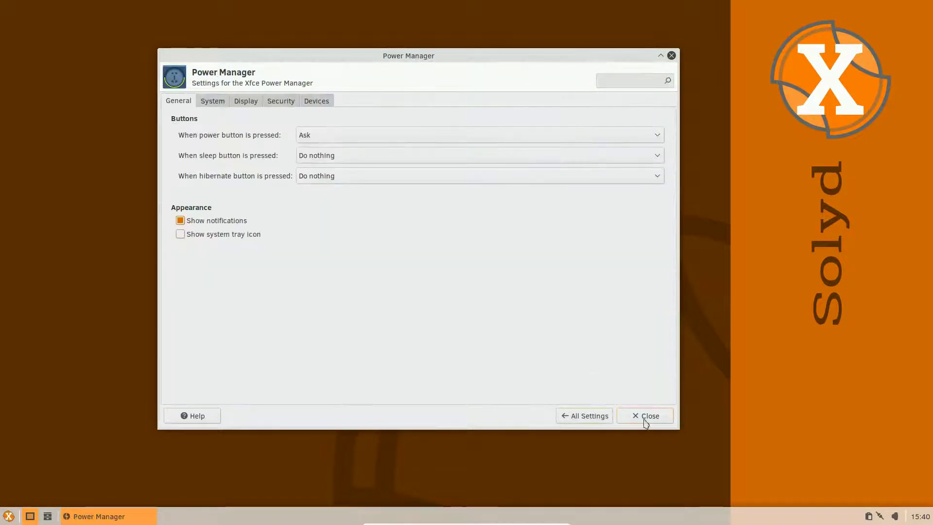
left_click(588, 421)
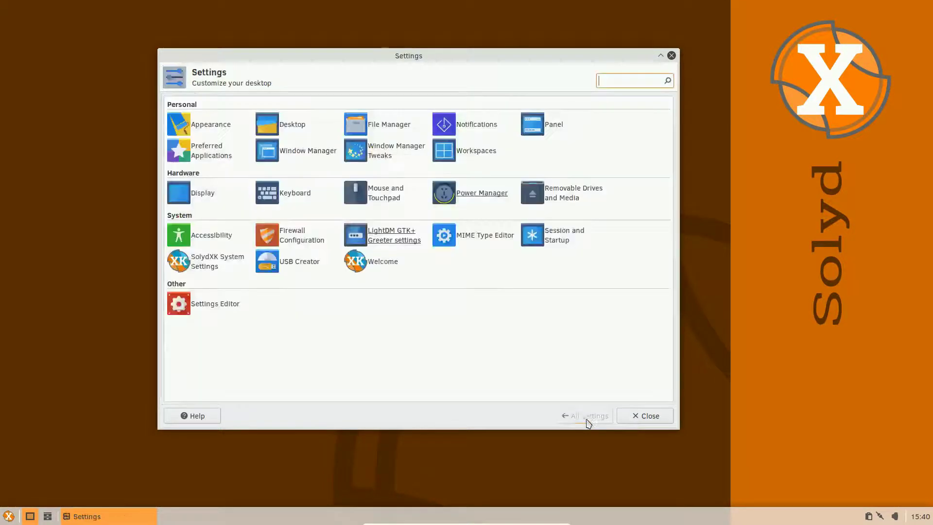
Open SolydXK System Settings by authorizing with the account password, and move its window up over the settings overview
left_click(204, 267)
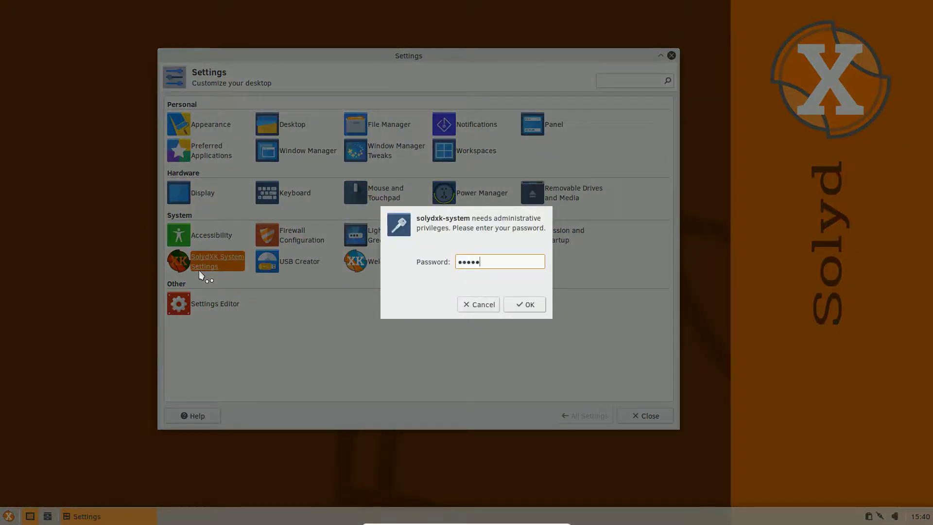
key("Return")
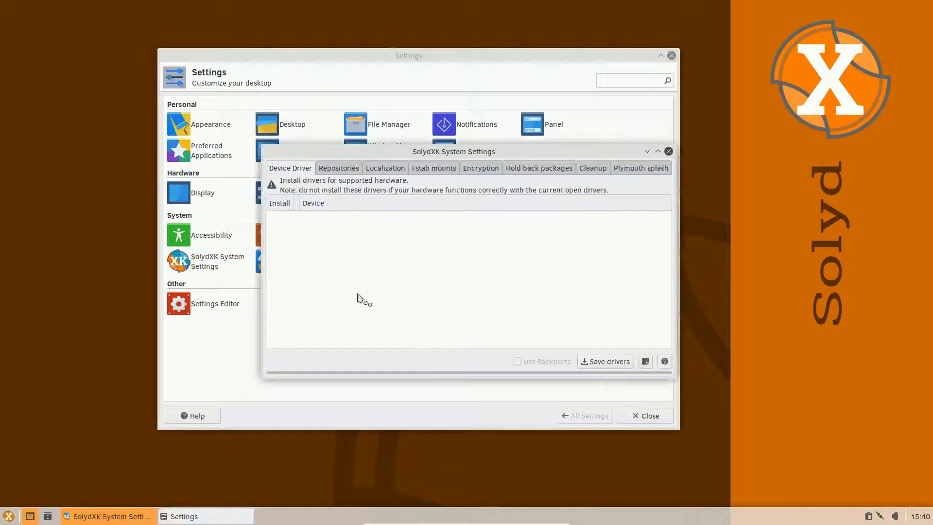
left_click_drag(492, 155, 436, 128)
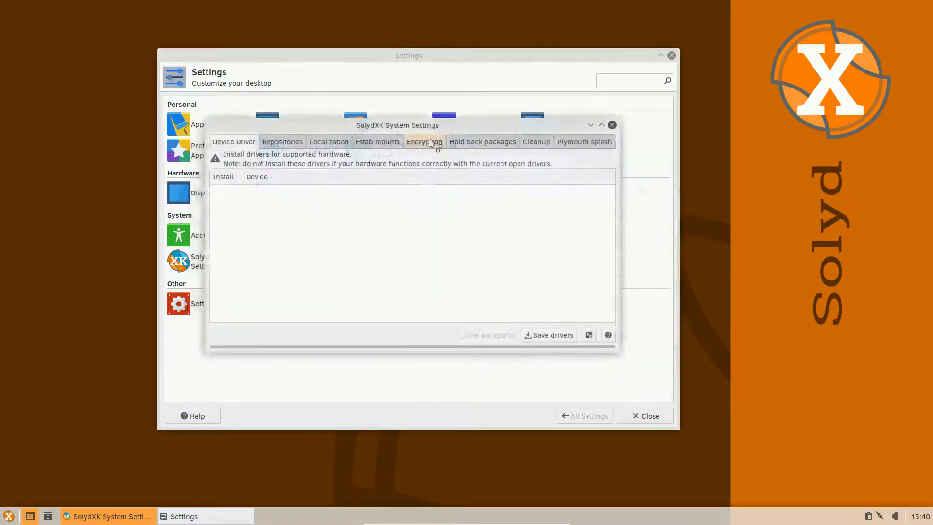
View the Repositories, Localization, Fstab mounts, Encryption, Hold back packages and Cleanup pages of SolydXK System Settings
left_click(276, 142)
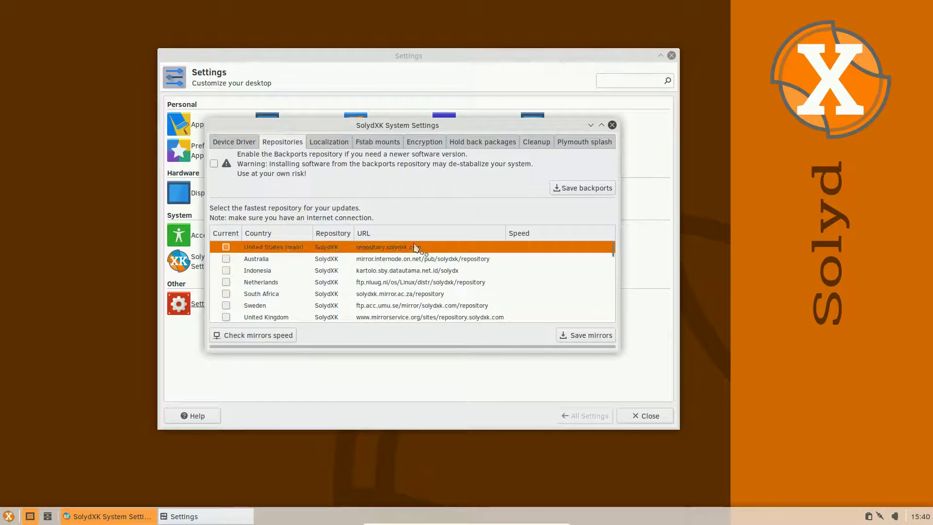
left_click(329, 142)
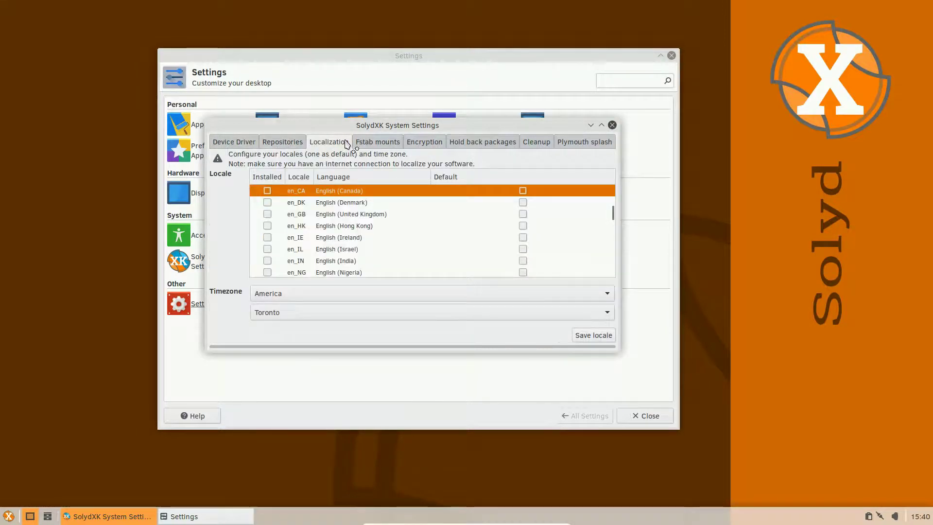
left_click(375, 147)
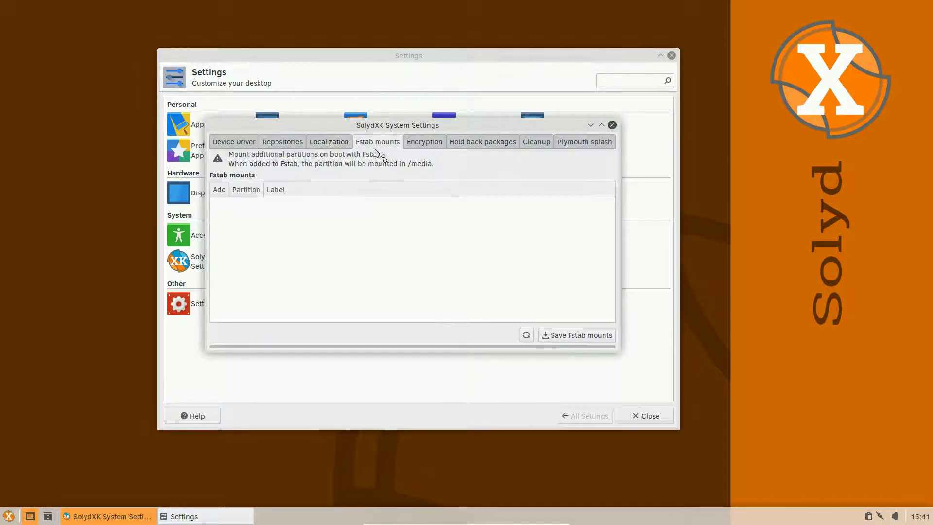
left_click(423, 142)
left_click(488, 144)
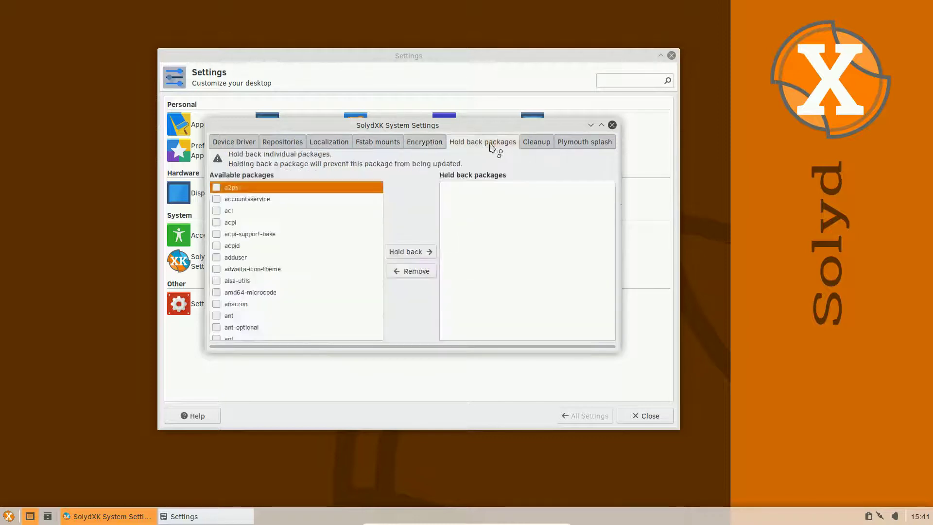
left_click(534, 146)
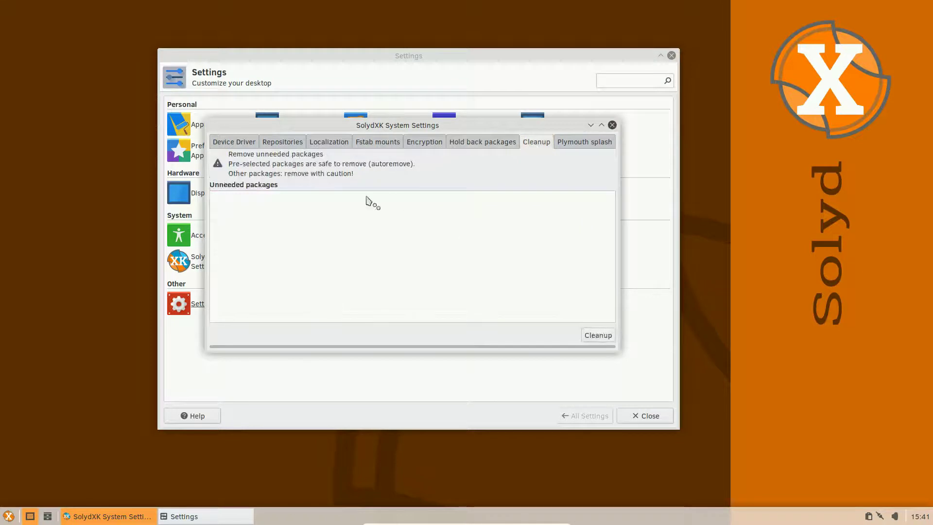
Save the Plymouth splash with the solydx-logo theme at 1024x768, and close both the SolydXK System Settings and Settings windows
left_click(583, 143)
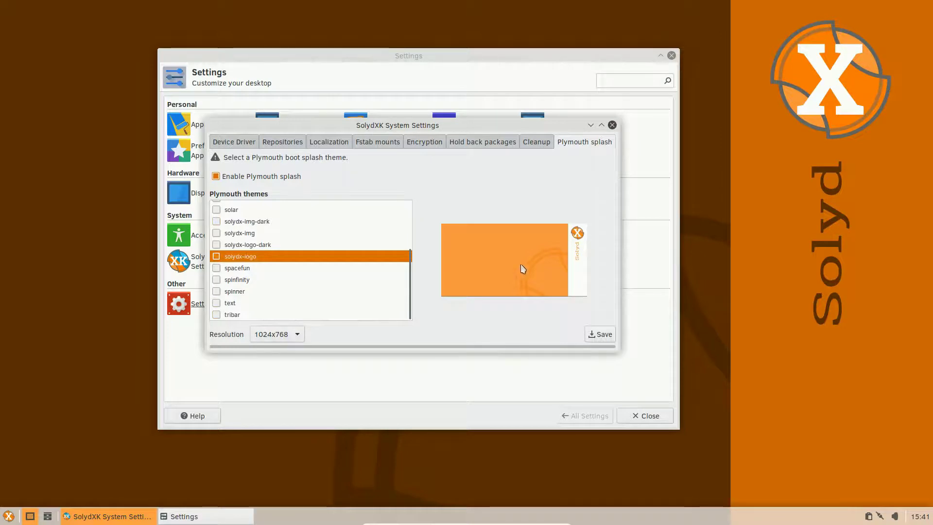
left_click(298, 334)
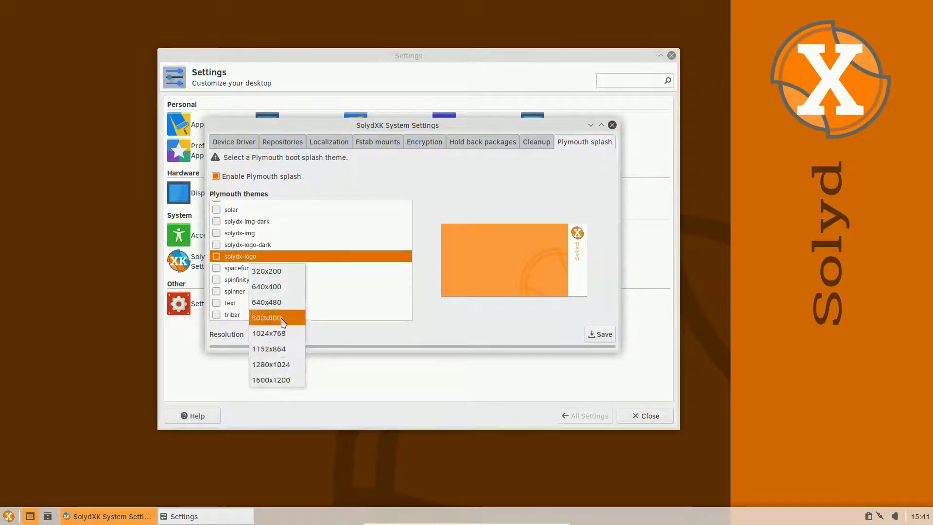
left_click(472, 178)
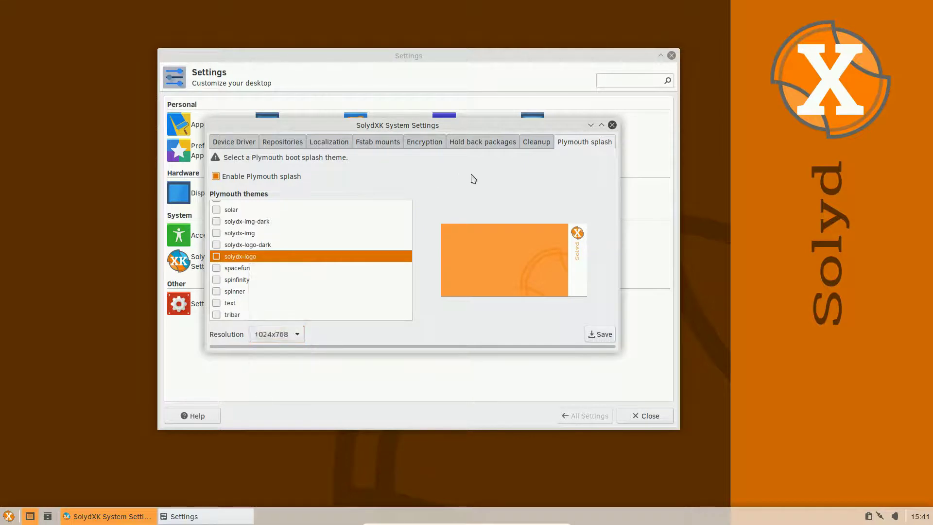
left_click(604, 336)
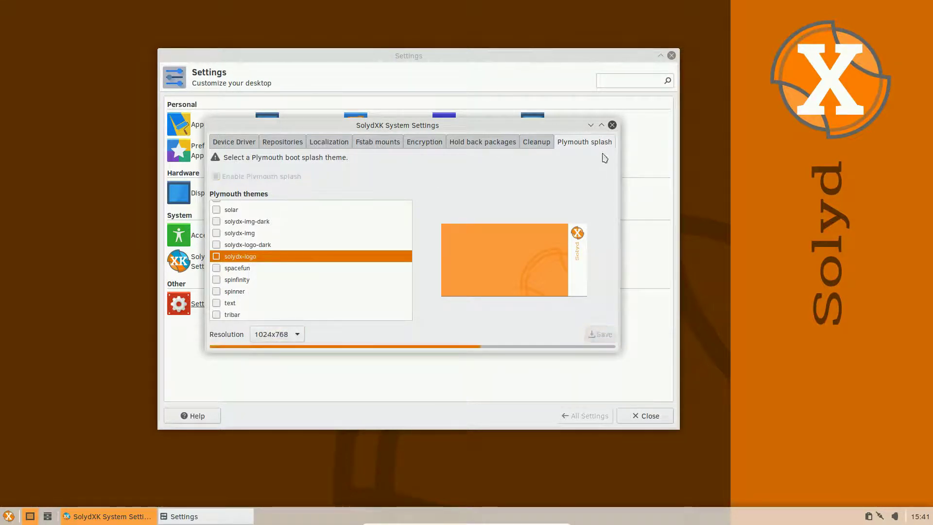
left_click(612, 125)
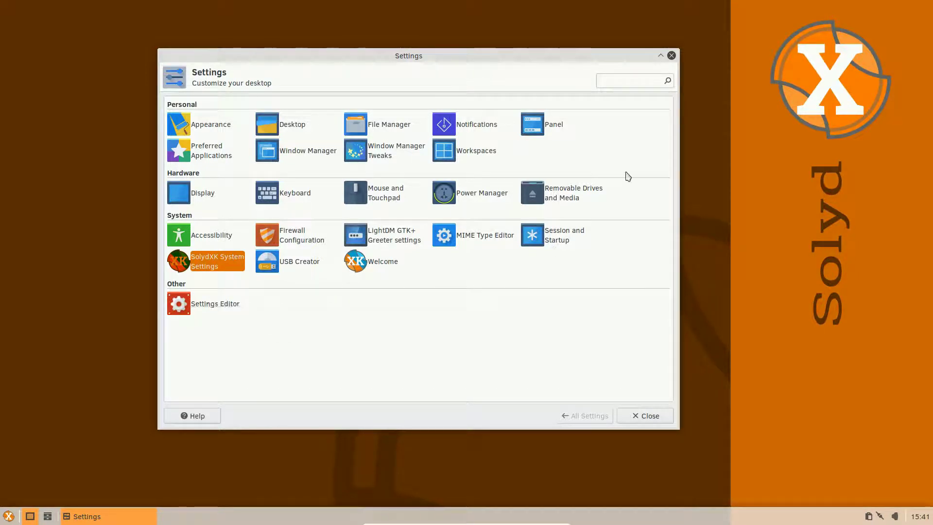
left_click(672, 57)
Launch GADMIN-SAMBA from the System applications with the account password, dismiss the backup notice and agree to overwrite the current Samba configuration
left_click(7, 515)
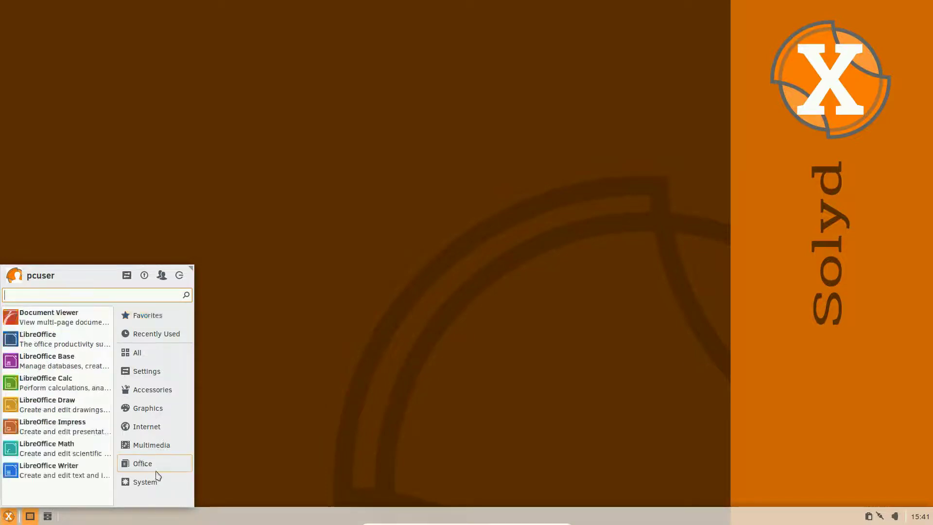
mouse_move(154, 481)
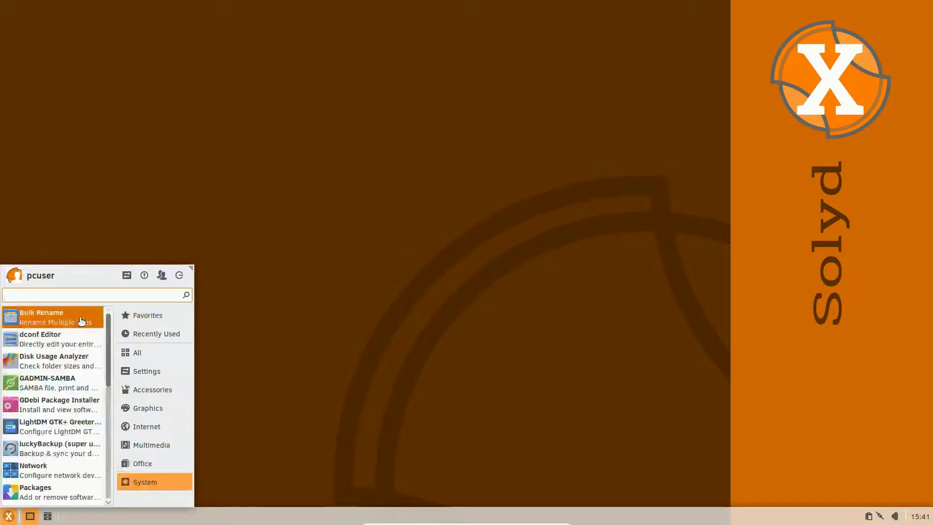
left_click(83, 388)
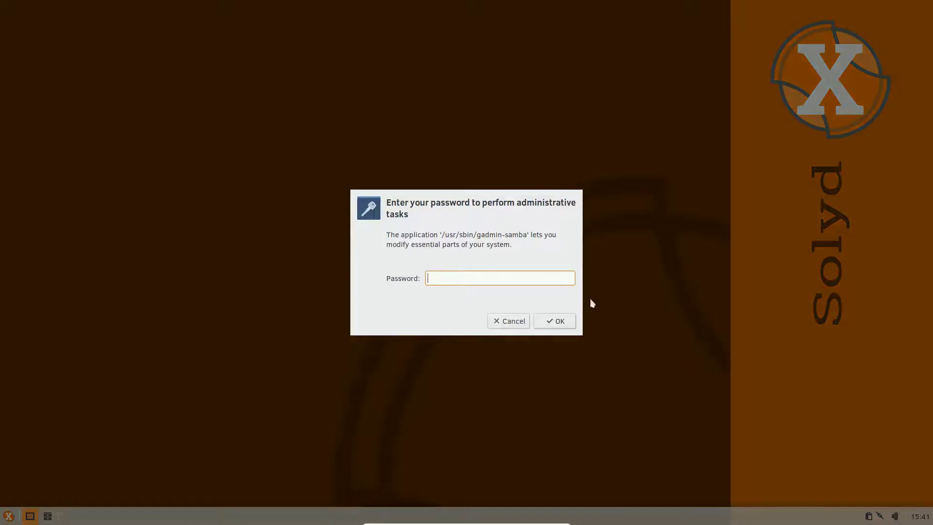
type("•••••")
key("Return")
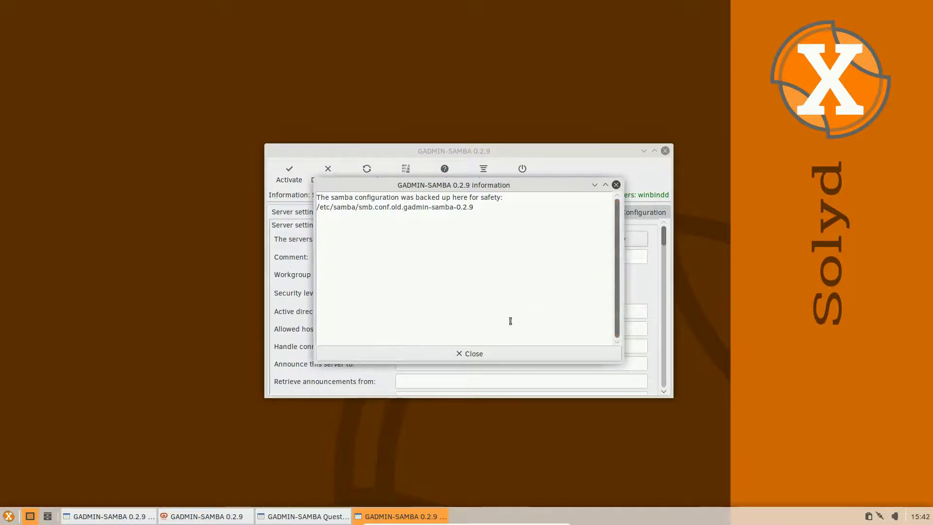
left_click(469, 354)
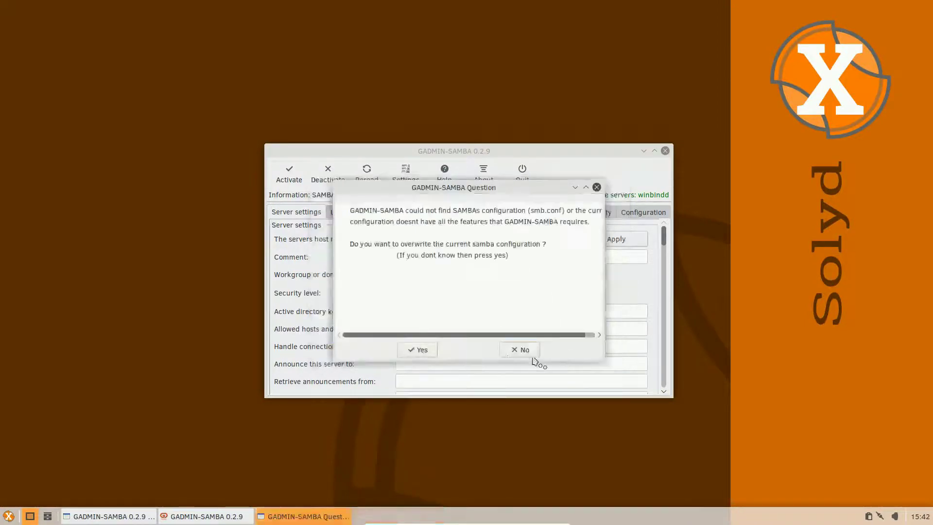
left_click(430, 353)
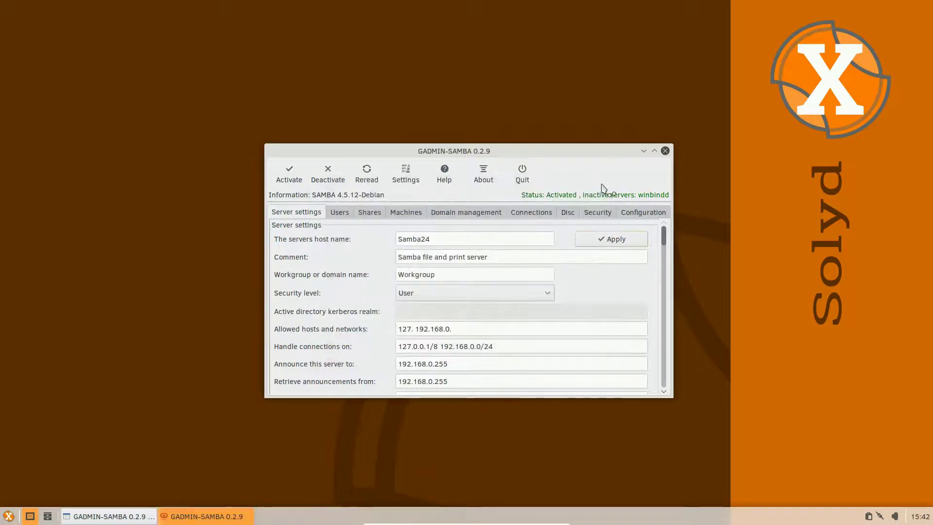
View the Users, Shares and Machines pages of GADMIN-SAMBA and close it
left_click(338, 212)
left_click(370, 212)
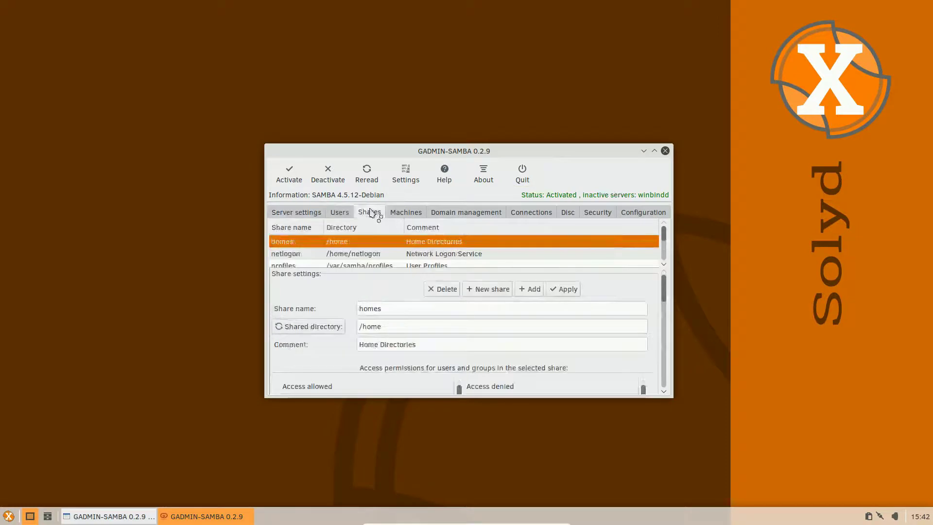
left_click(408, 213)
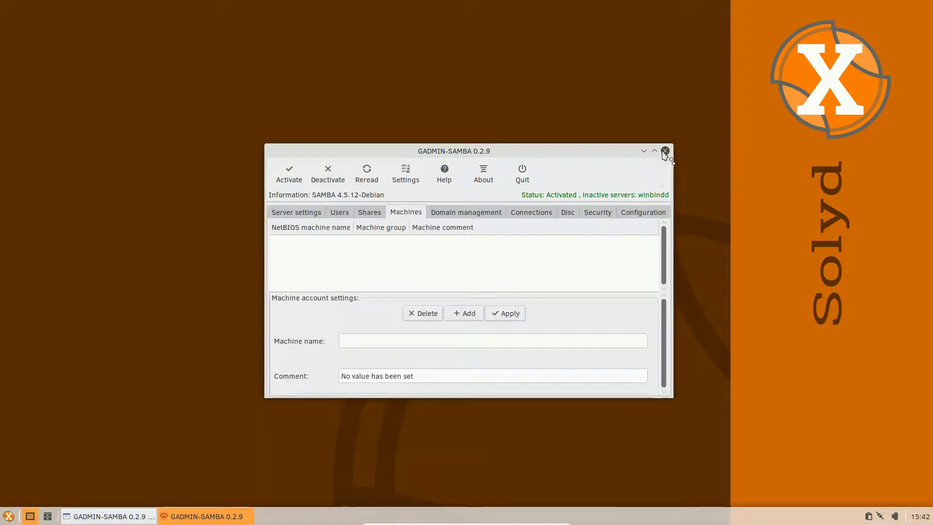
left_click(665, 151)
Launch the GDebi Package Installer from the System applications, view it maximized and close it
left_click(9, 517)
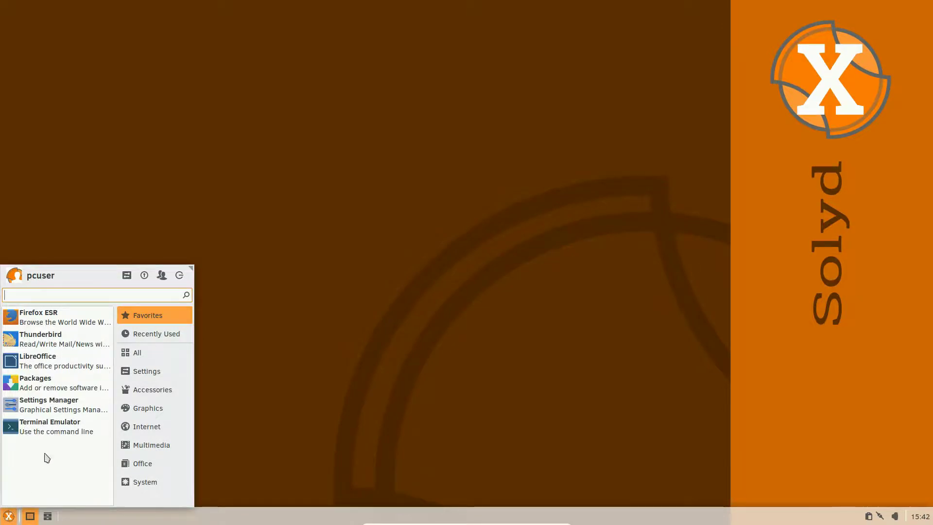
left_click(132, 485)
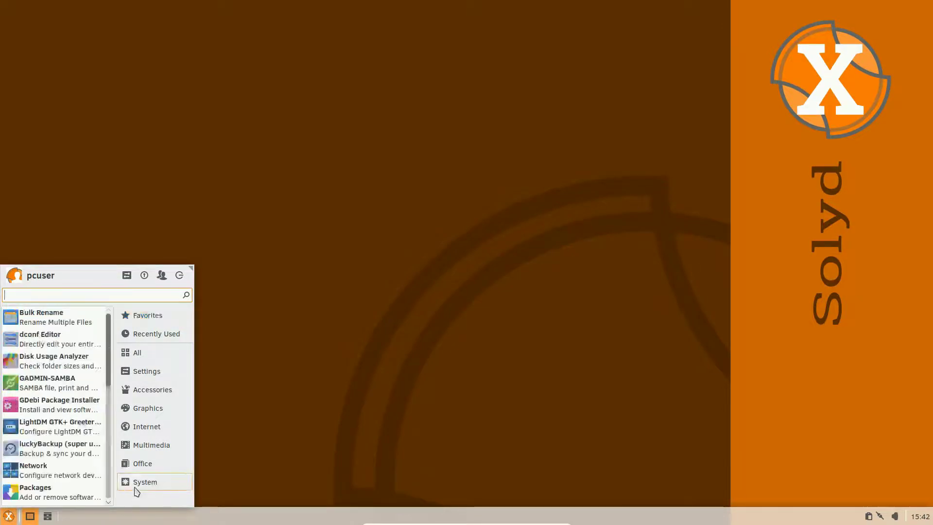
left_click(81, 409)
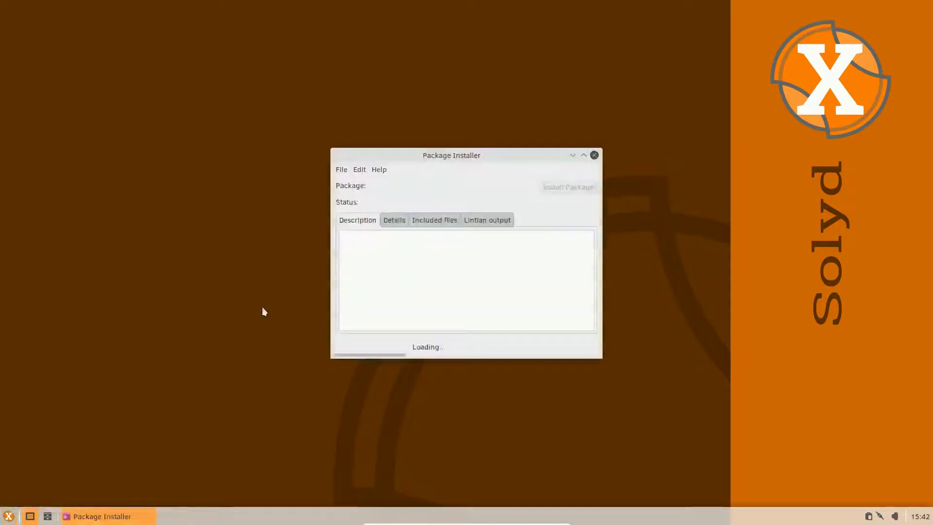
left_click(584, 155)
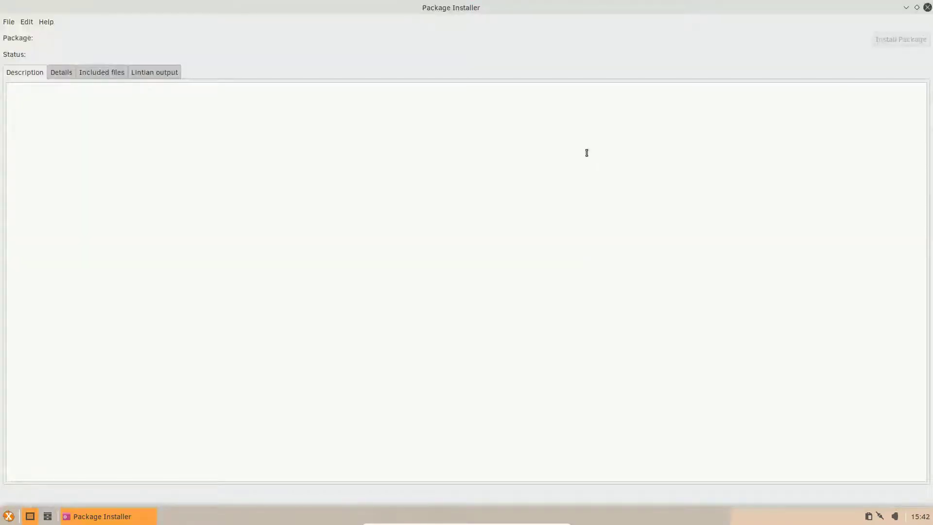
left_click(927, 7)
Launch luckyBackup in super user mode from the System applications, authorizing with the account password, and close it after viewing
left_click(8, 516)
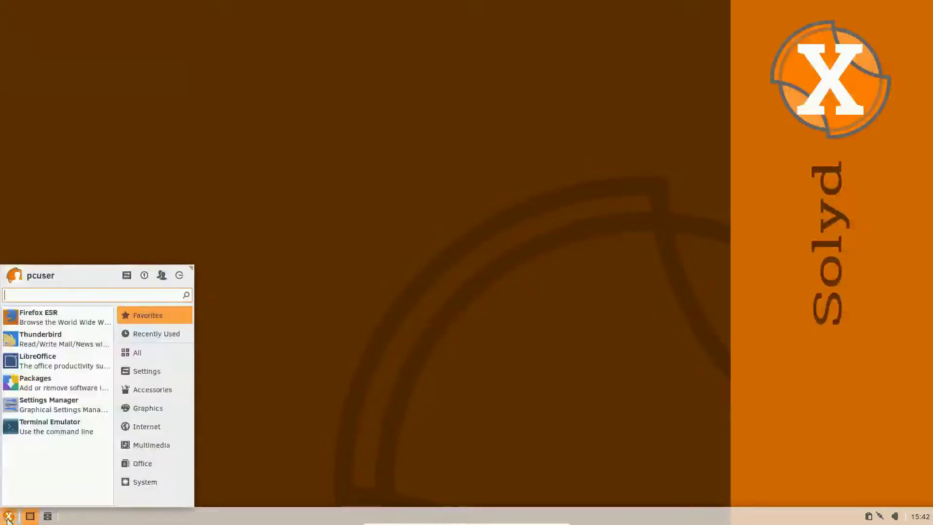
left_click(159, 482)
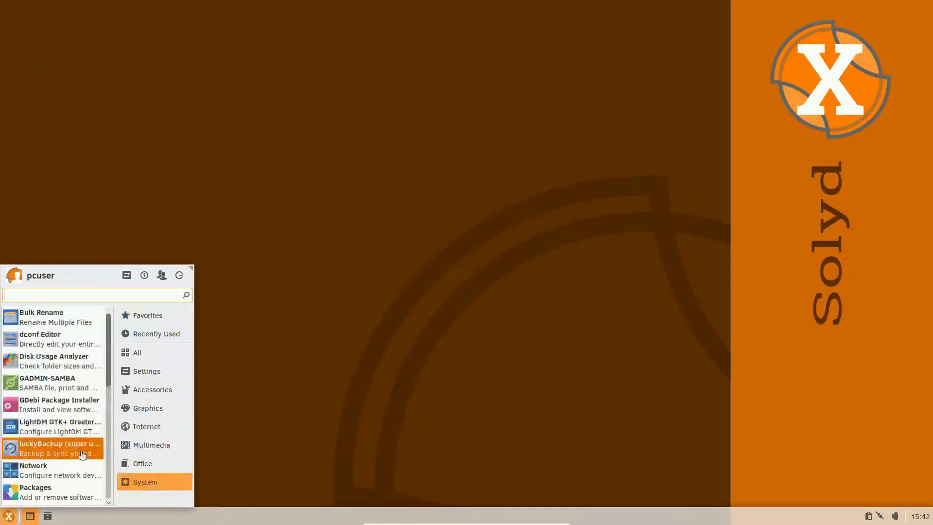
left_click(67, 455)
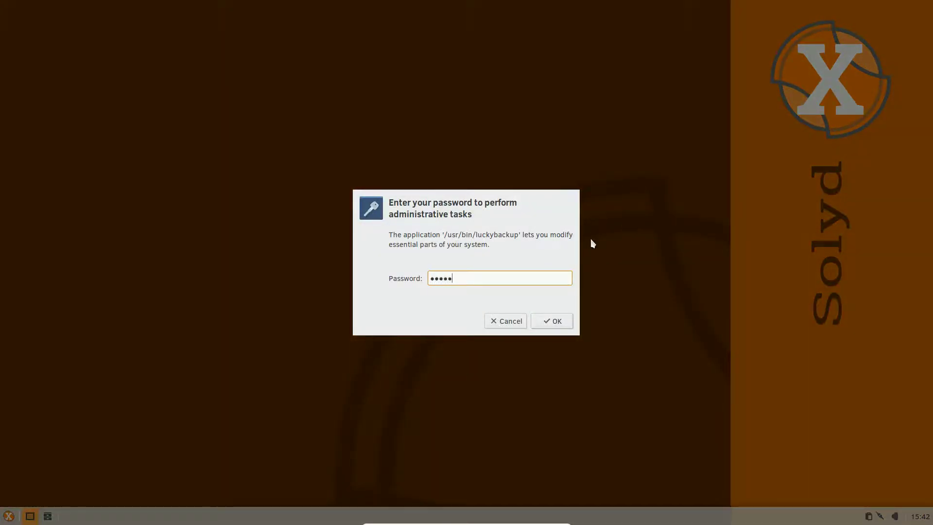
key("Return")
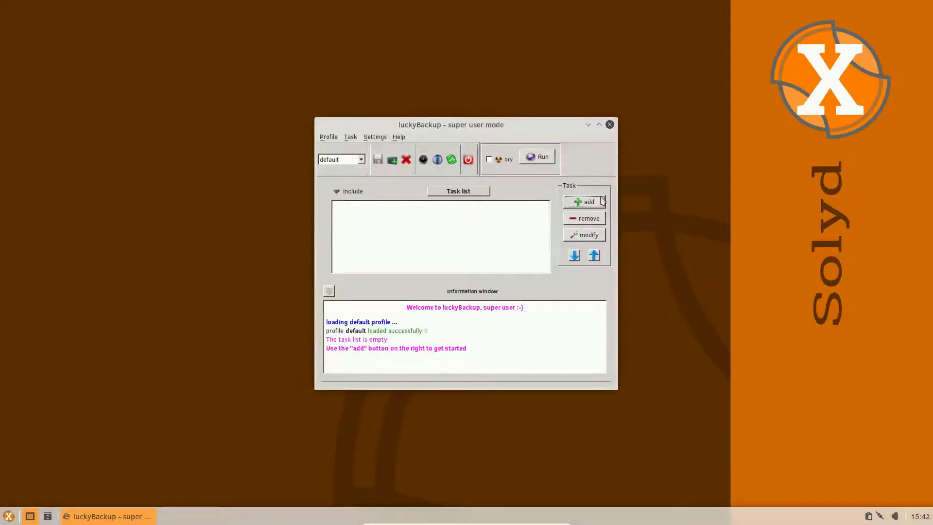
left_click(610, 124)
Open the Network settings from the System applications, view the DNS, Hosts and General pages, and close the window
left_click(6, 517)
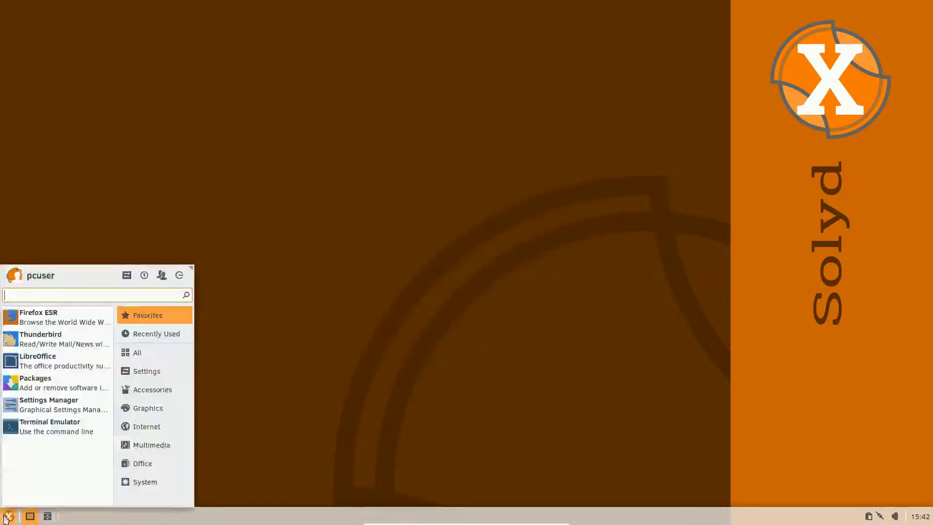
left_click(141, 484)
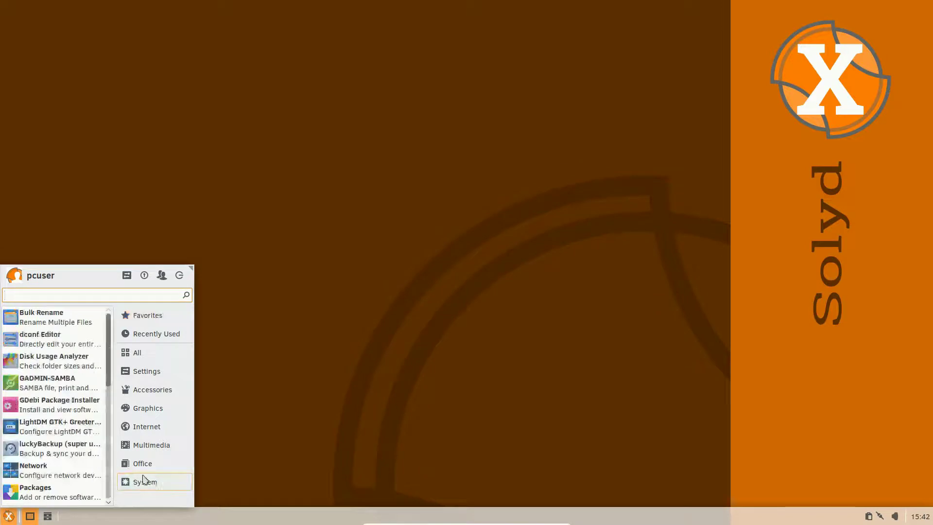
scroll(88, 449, "down", 2)
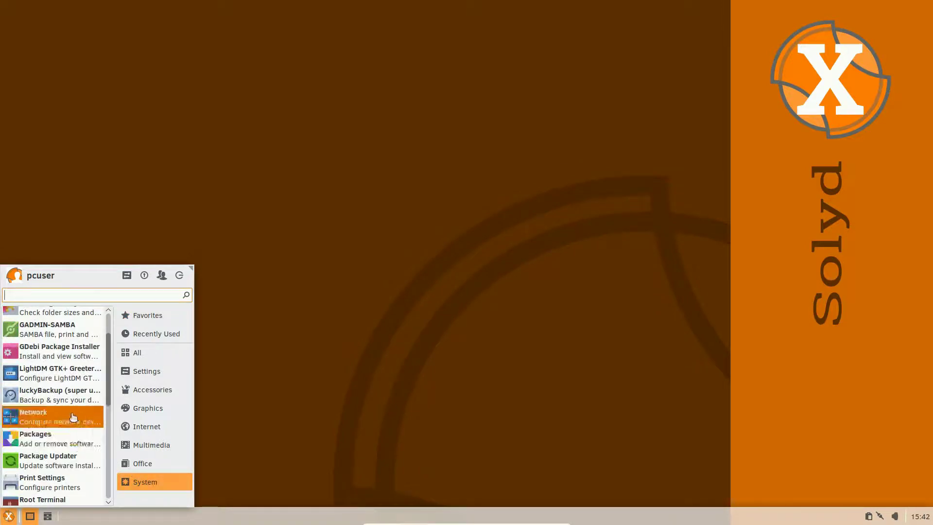
left_click(59, 418)
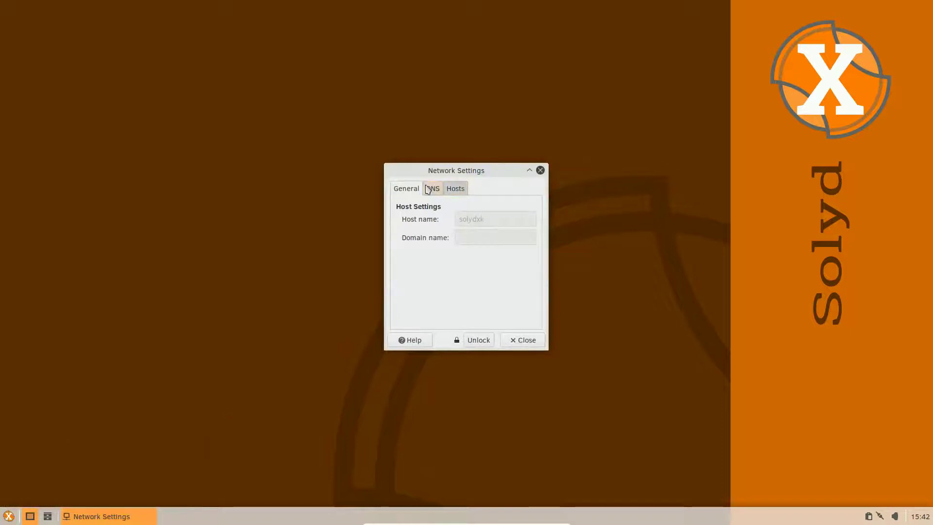
left_click(432, 193)
left_click(455, 189)
left_click(409, 191)
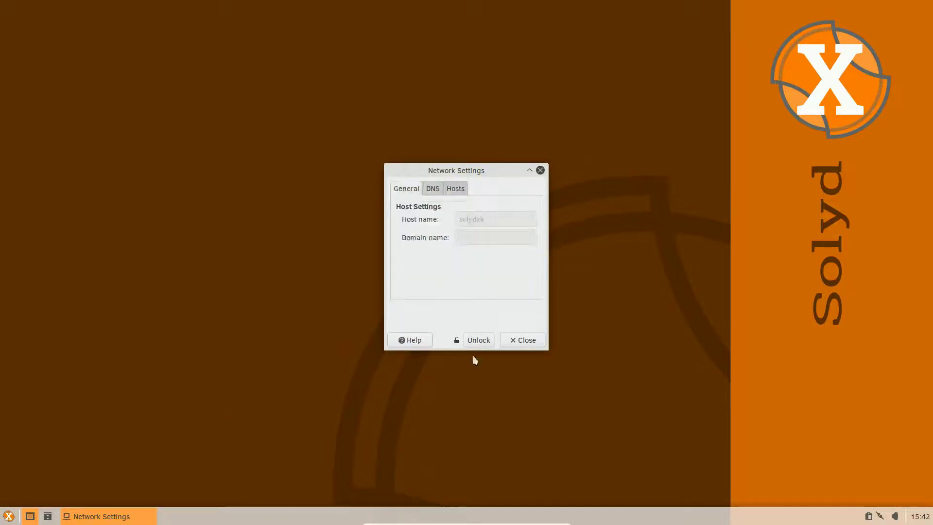
left_click(541, 170)
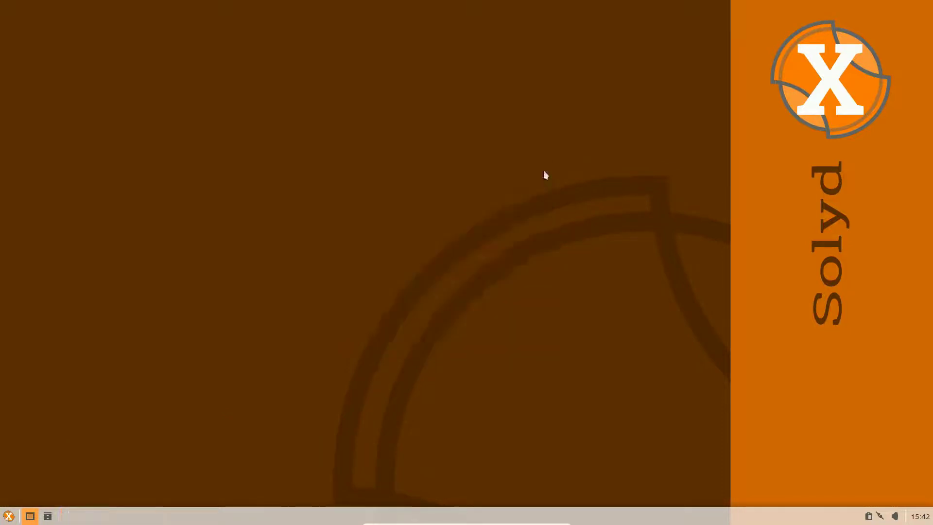
Open the Packages manager from the System applications
left_click(8, 517)
left_click(182, 483)
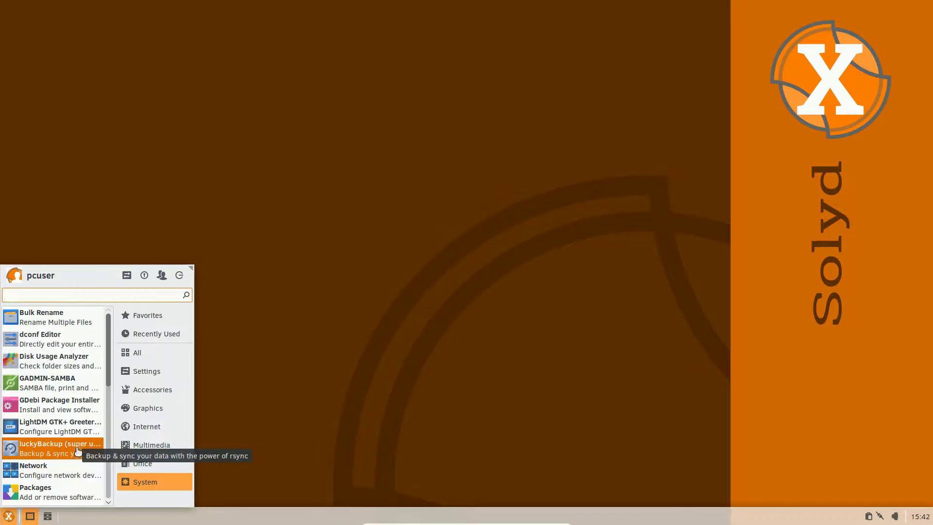
scroll(77, 446, "down", 2)
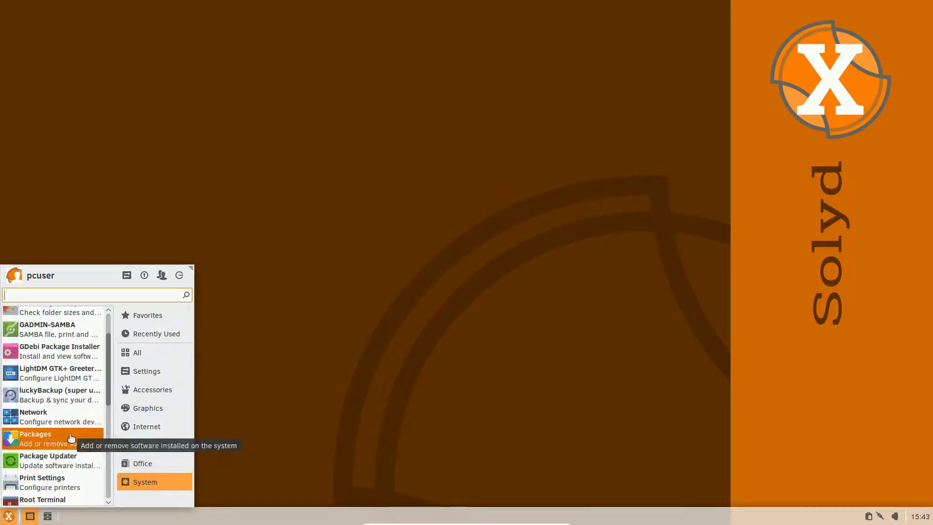
left_click(70, 438)
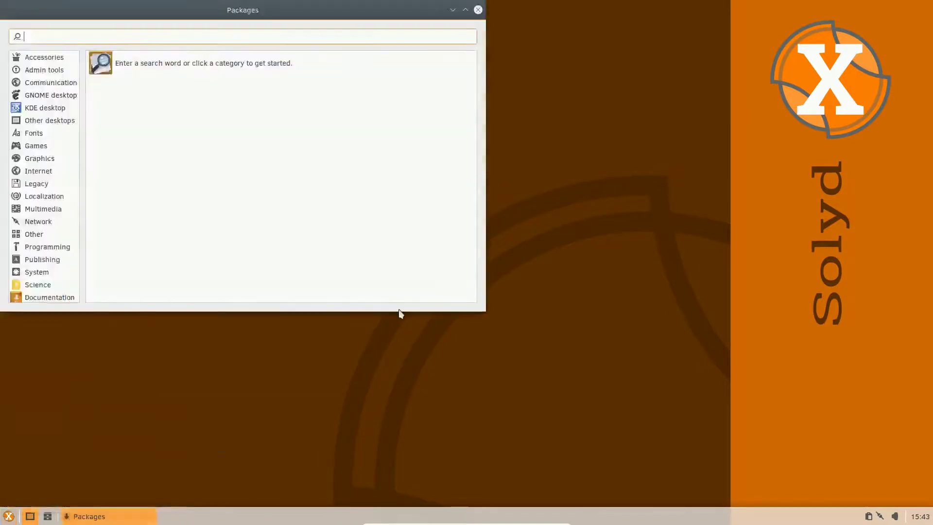
Close Packages and check for software updates with the Package Updater from the System applications, dismissing its notice
left_click(478, 10)
left_click(7, 517)
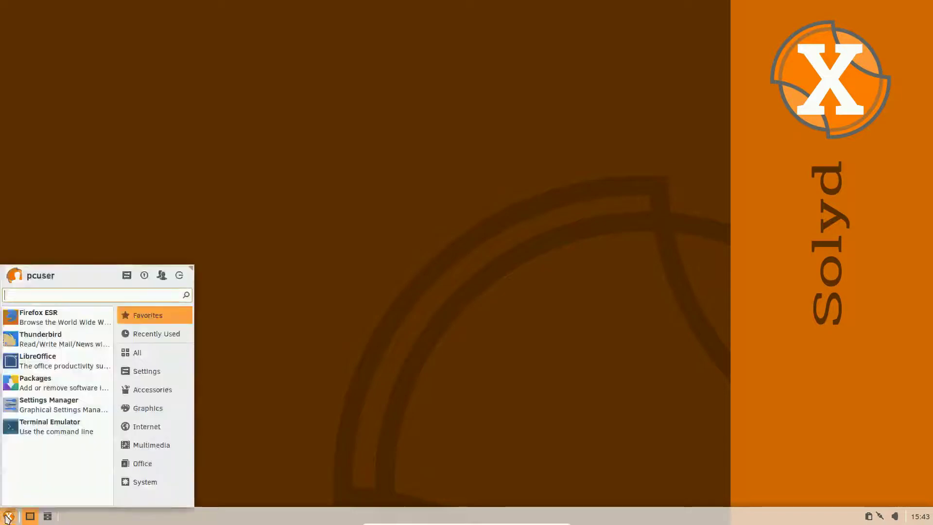
mouse_move(152, 488)
scroll(84, 444, "down", 2)
scroll(84, 443, "down", 1)
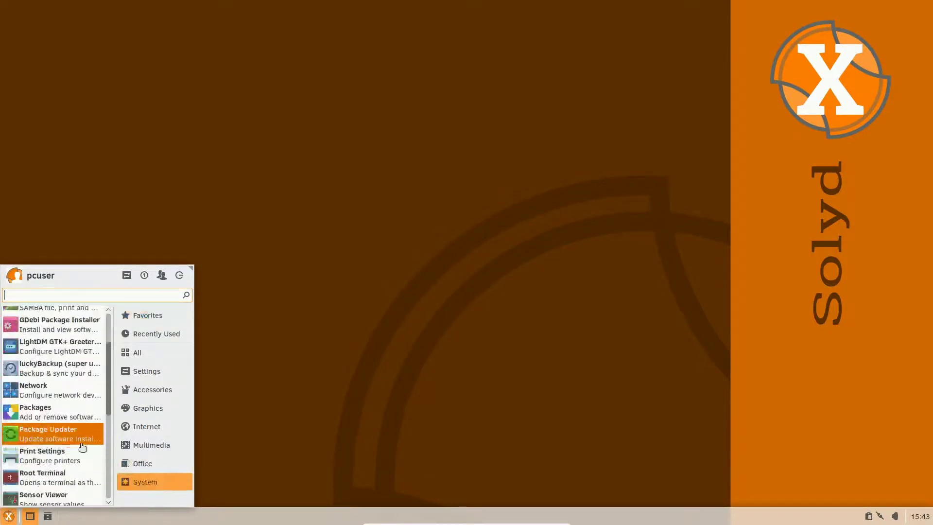
left_click(55, 432)
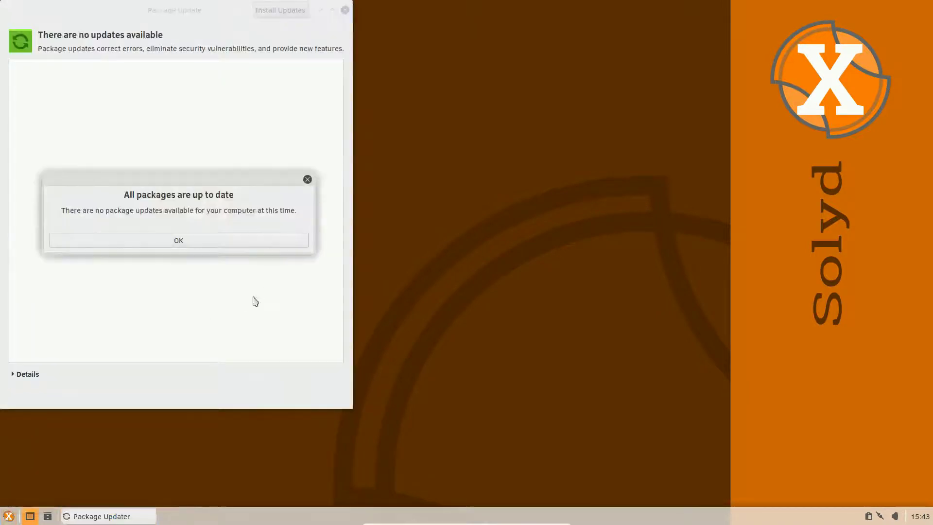
left_click(201, 240)
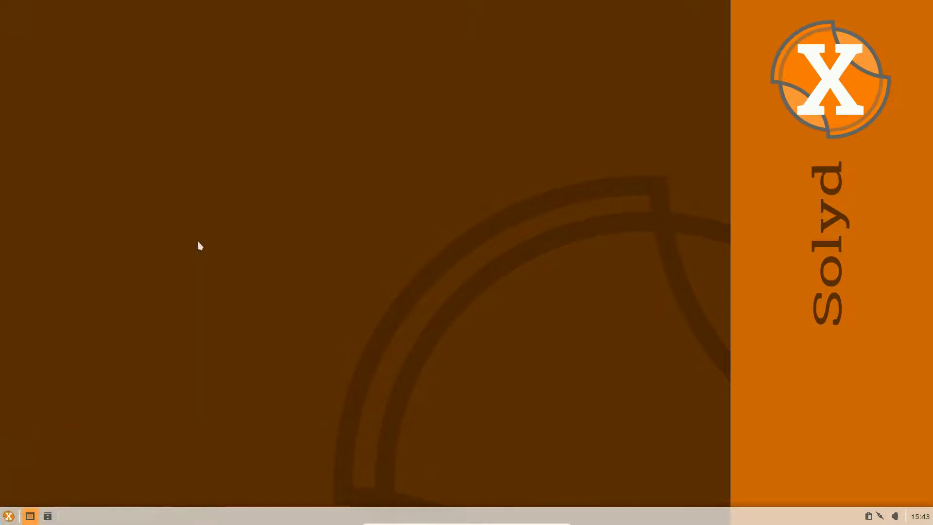
Open Print Settings from the System applications, view the configured printers and close the window
left_click(8, 516)
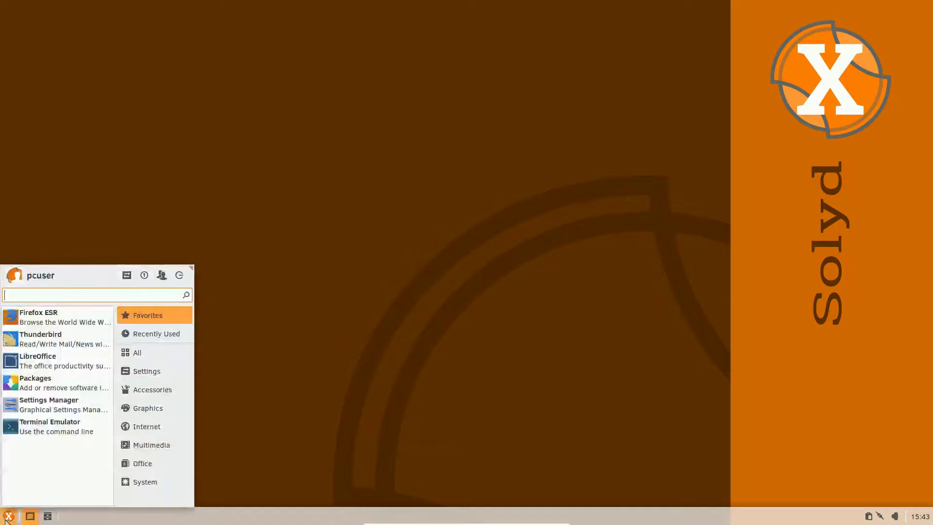
scroll(73, 473, "down", 3)
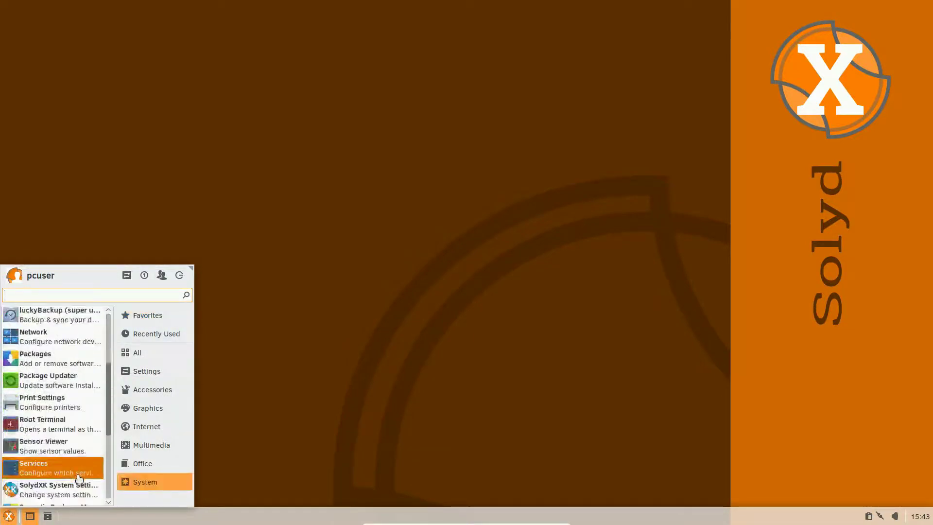
left_click(81, 411)
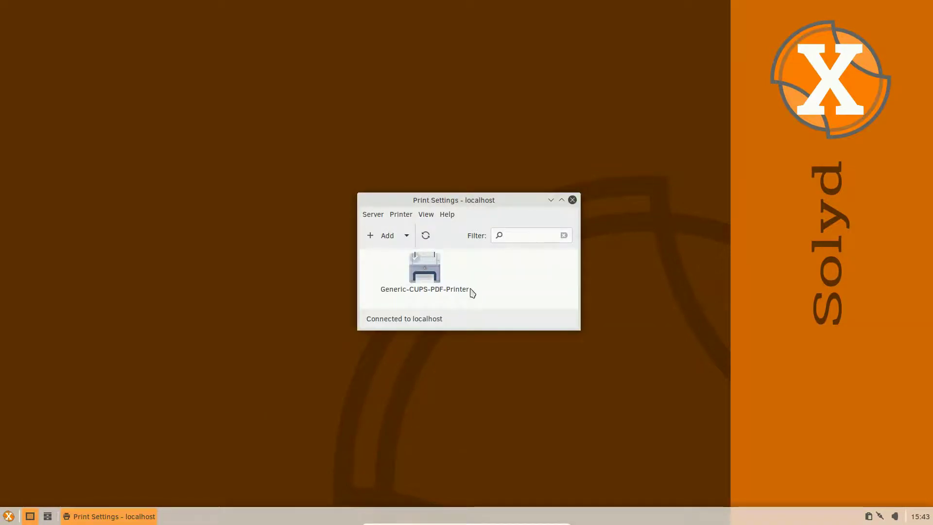
left_click(572, 199)
Launch Synaptic Package Manager from the System applications, authorizing with the account password, and close its Quick Introduction
left_click(9, 516)
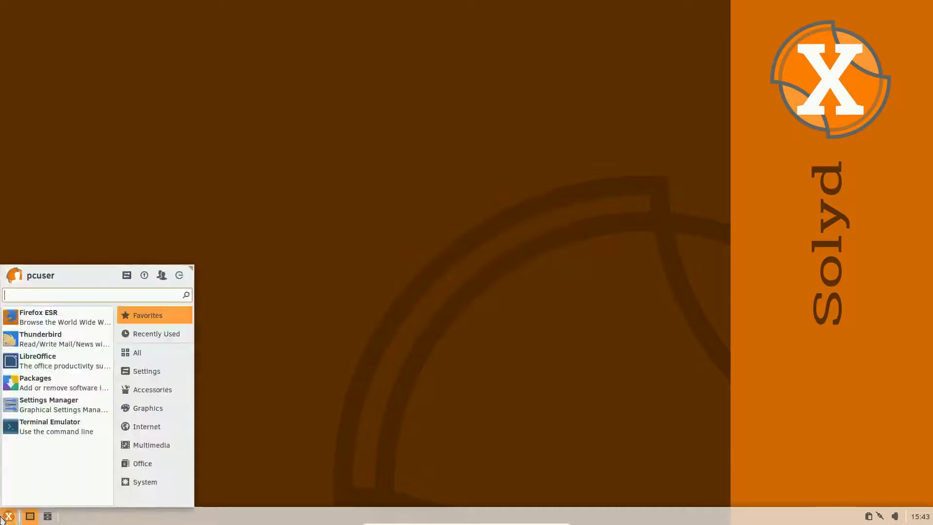
left_click(132, 485)
scroll(73, 456, "down", 5)
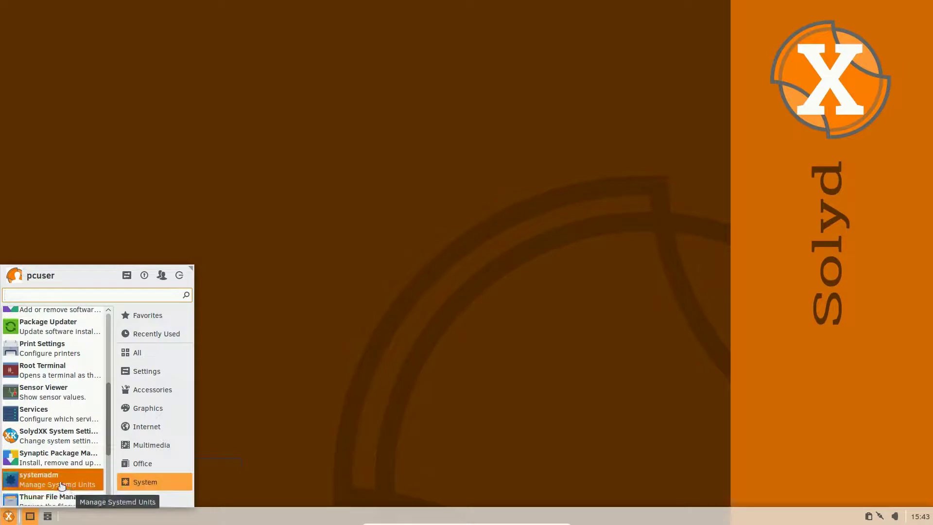
left_click(83, 462)
type("****")
key("Return")
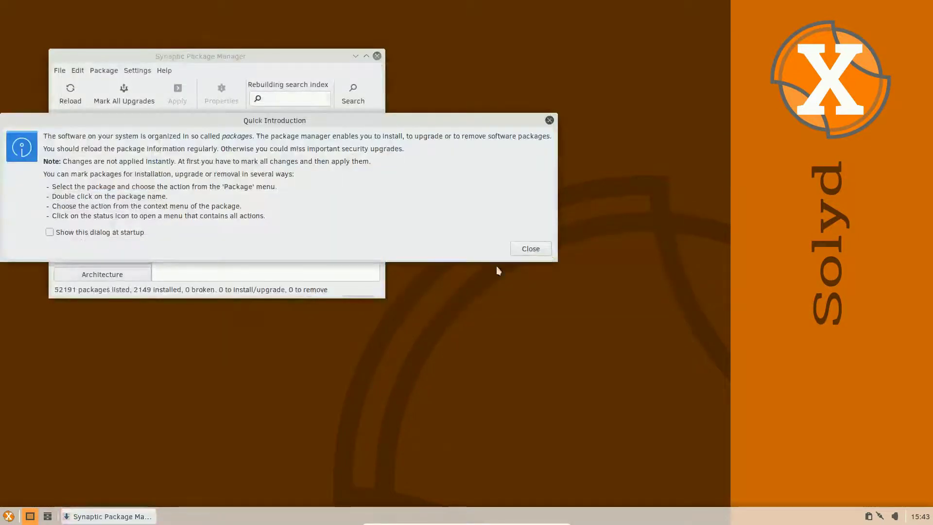
left_click(520, 249)
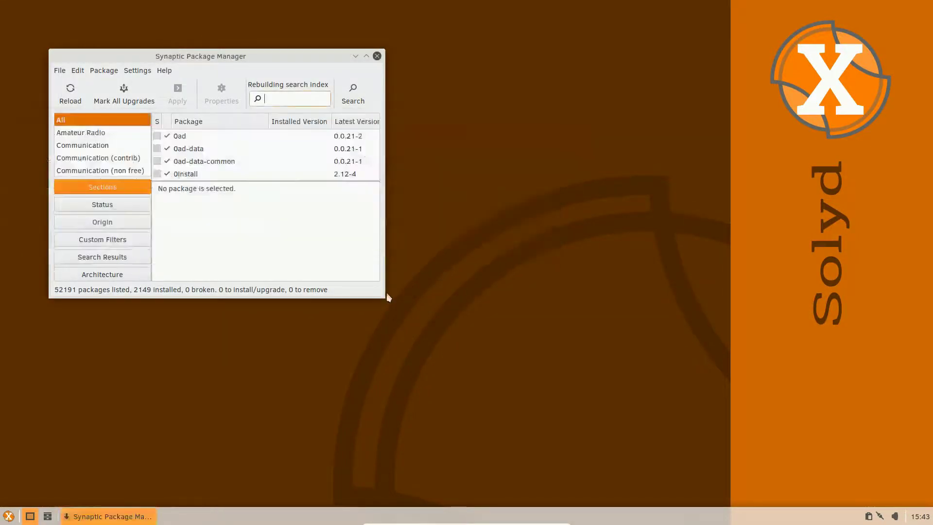
Enlarge and reposition the Synaptic Package Manager window to view its package list, and close it
left_click_drag(386, 301, 702, 475)
left_click_drag(346, 62, 371, 48)
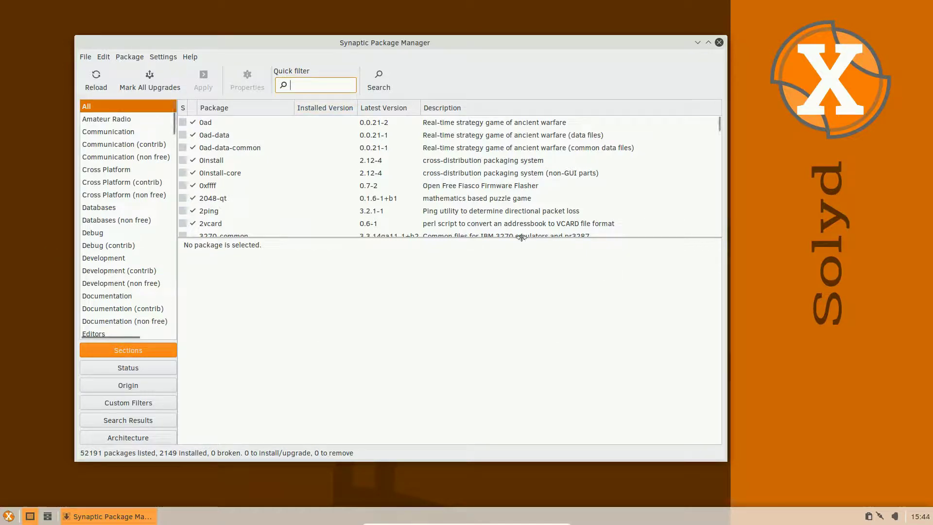
left_click(718, 42)
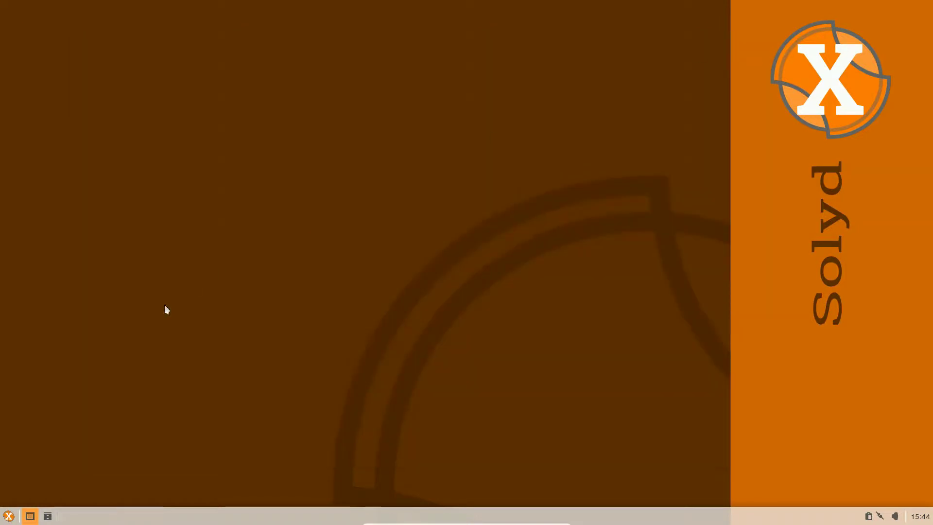
Browse the System applications down to the end of the list, including systemadm, USB Creator and Welcome
left_click(8, 516)
left_click(144, 482)
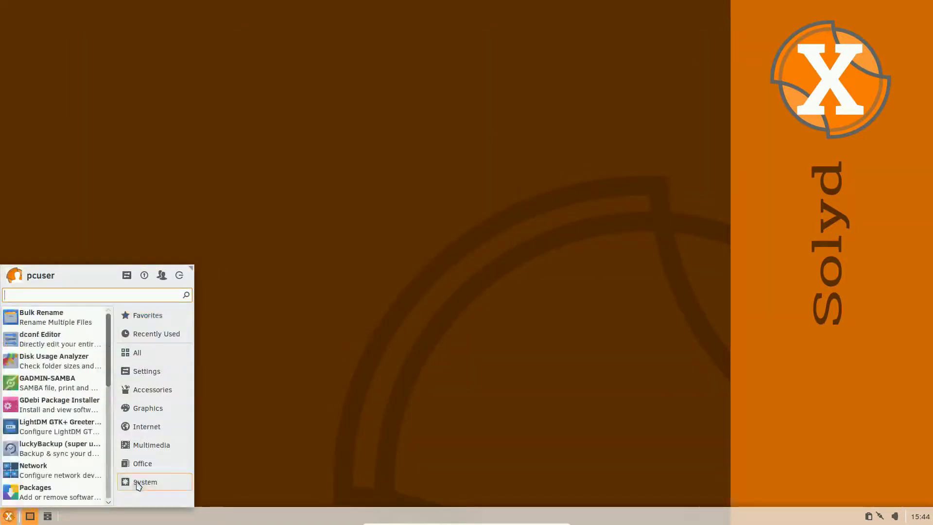
scroll(88, 476, "down", 5)
scroll(87, 475, "down", 4)
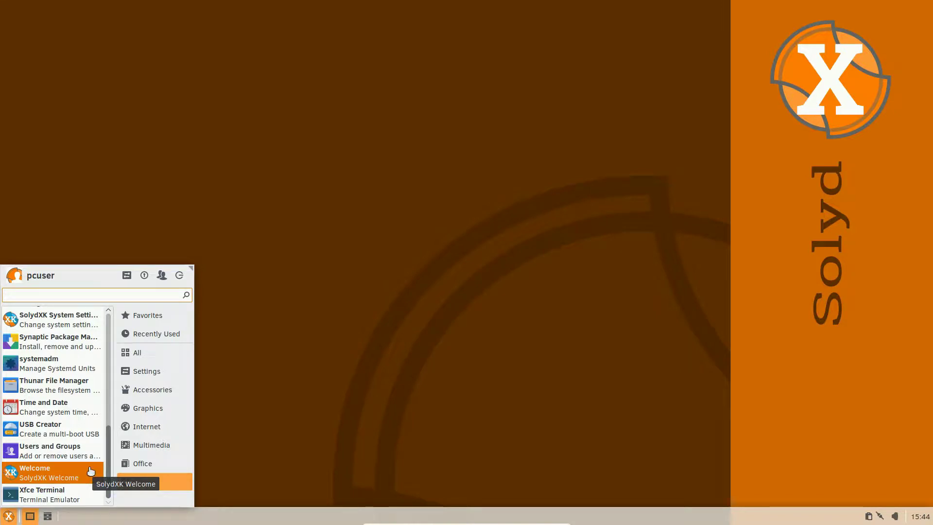
Launch LibreOffice Writer from the Office applications, view the About LibreOffice version information, and close the program
left_click(142, 463)
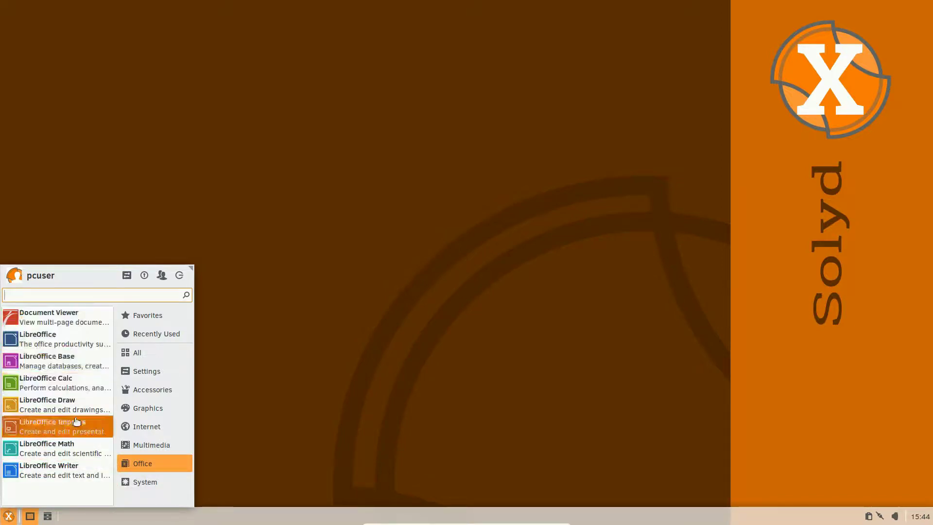
left_click(77, 469)
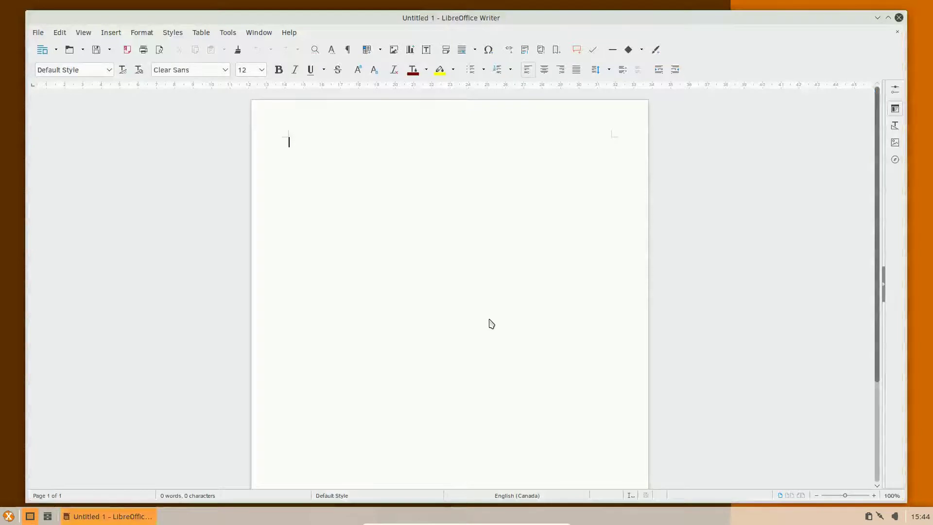
left_click(291, 33)
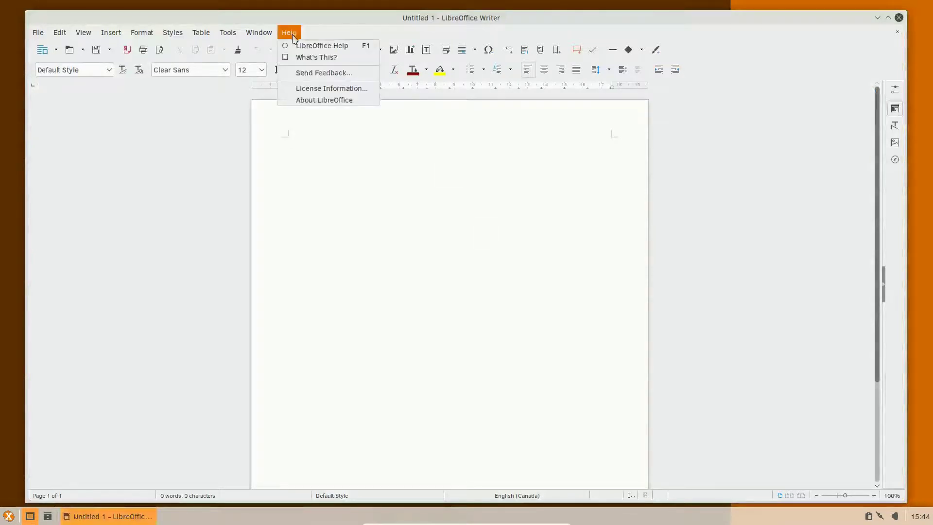
left_click(331, 100)
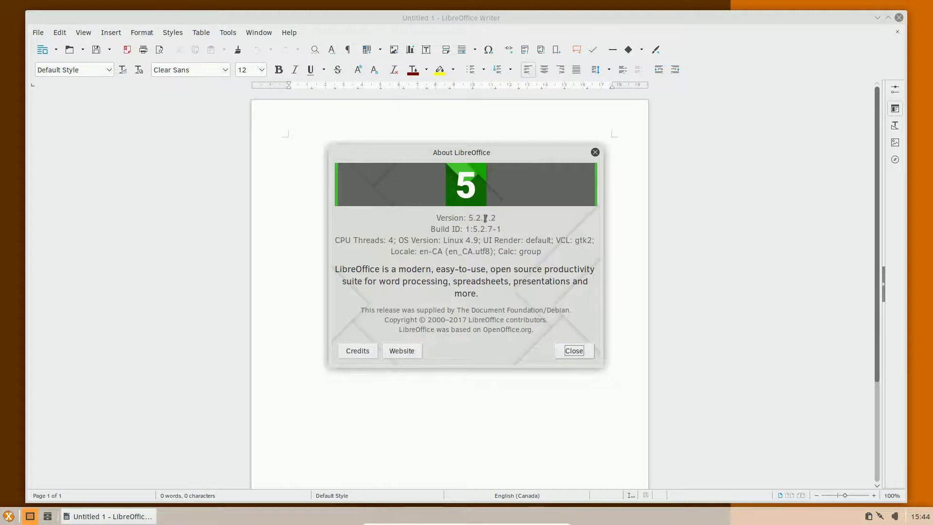
left_click(574, 351)
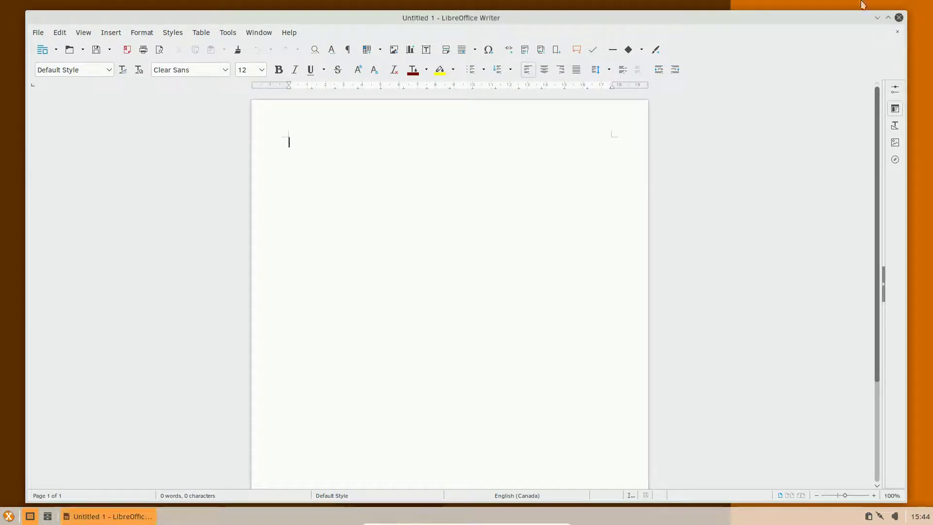
left_click(899, 17)
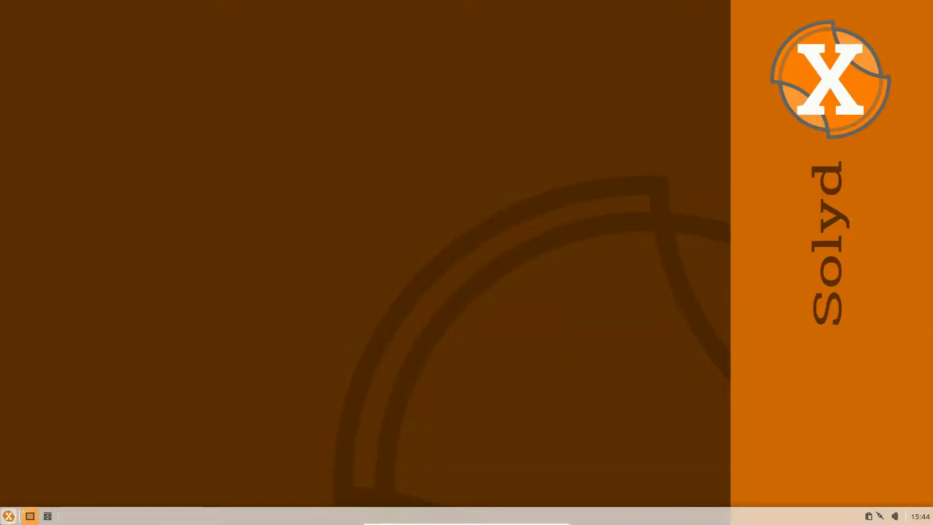
Open PulseAudio Volume Control from the Multimedia applications, view the output devices and close the window
left_click(7, 518)
mouse_move(156, 450)
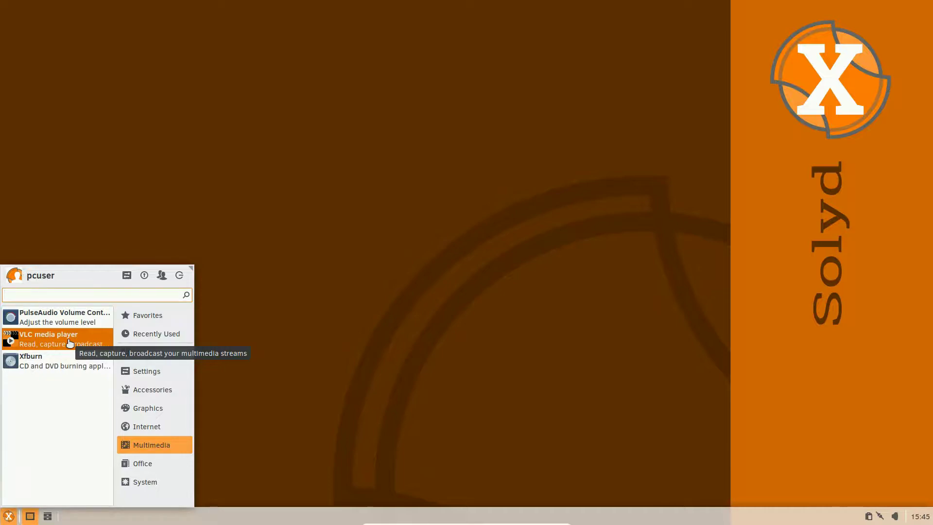
left_click(72, 322)
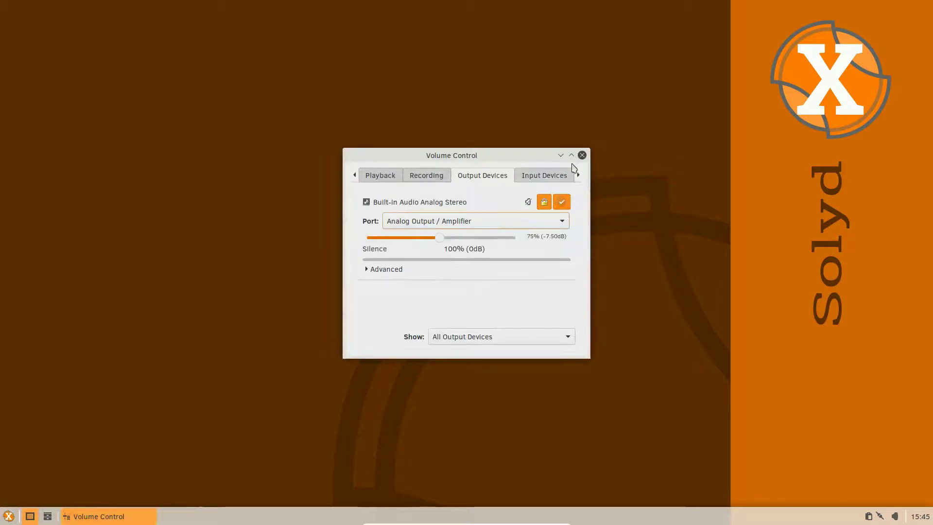
left_click(583, 156)
Look through the Internet applications, and open Ristretto Image Viewer from the Graphics applications, closing it after viewing
left_click(9, 516)
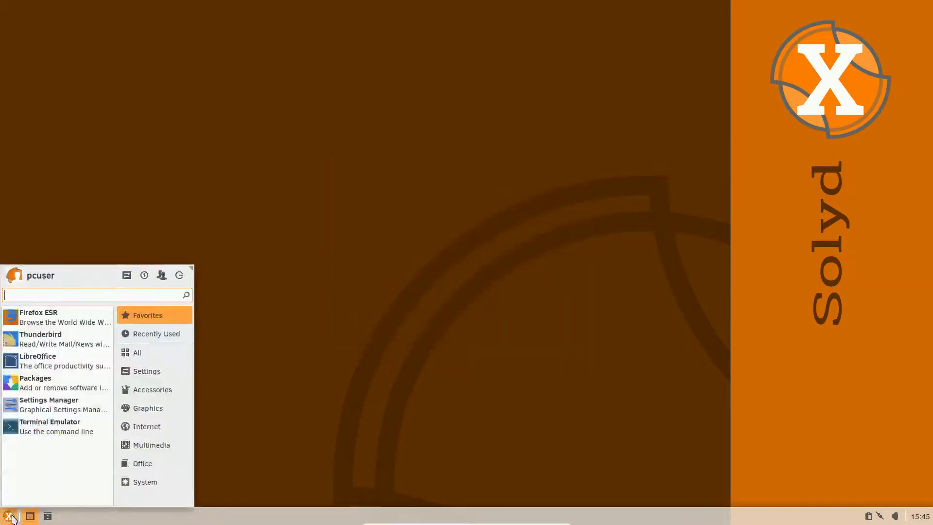
left_click(165, 427)
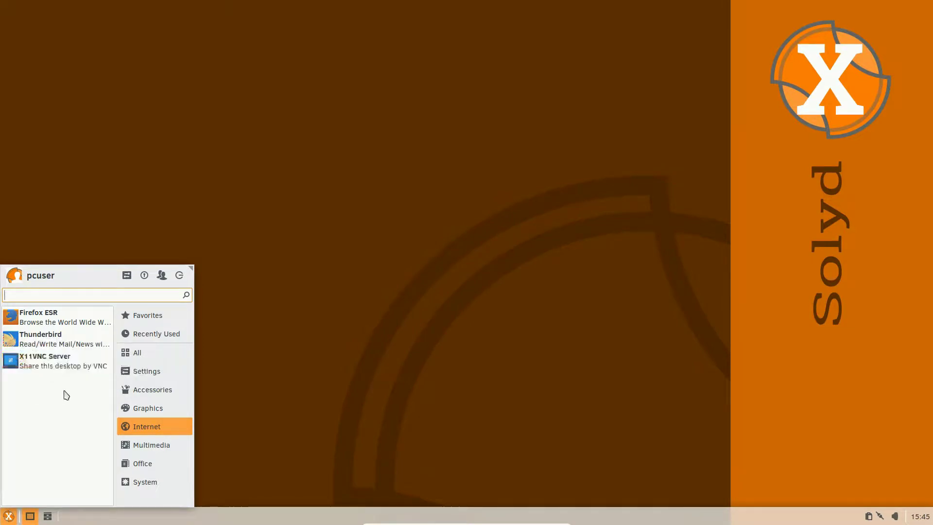
left_click(148, 410)
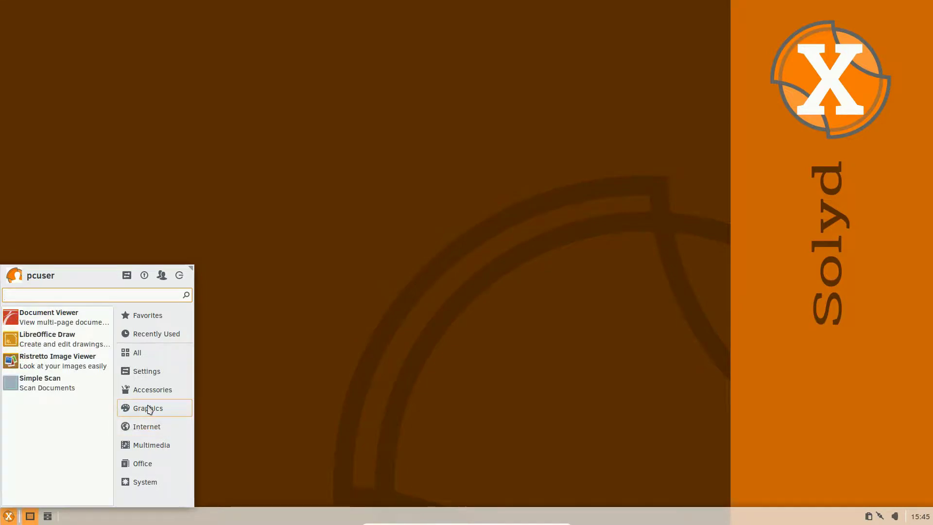
left_click(58, 364)
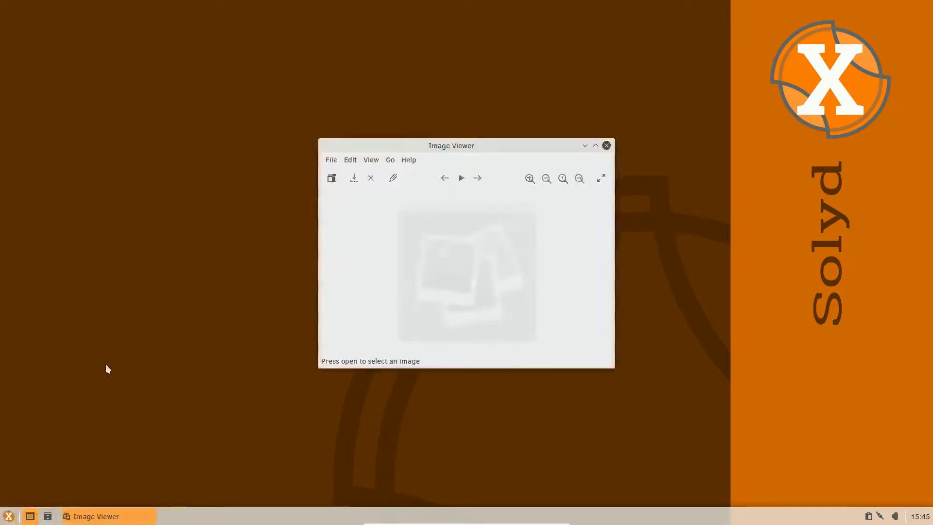
left_click(606, 146)
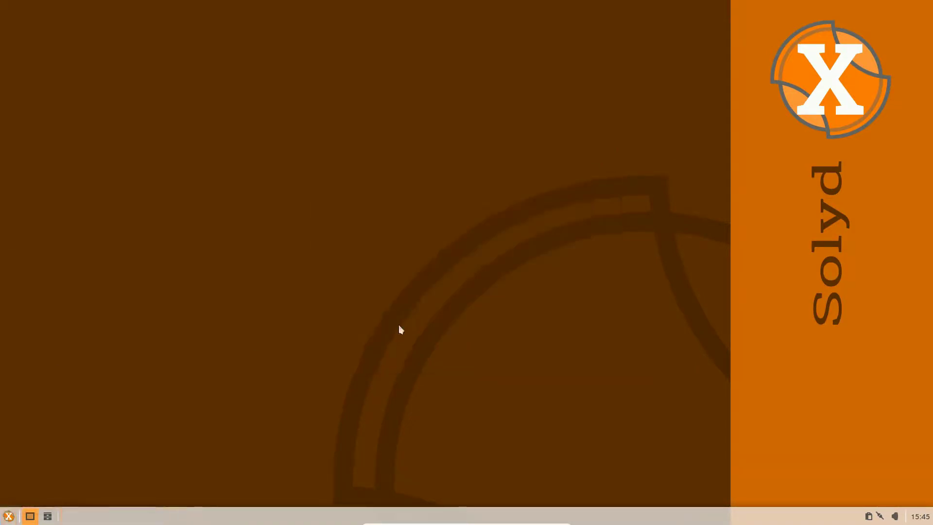
Browse the Accessories applications from Application Finder down to Xfburn, and list the Settings applications
left_click(8, 516)
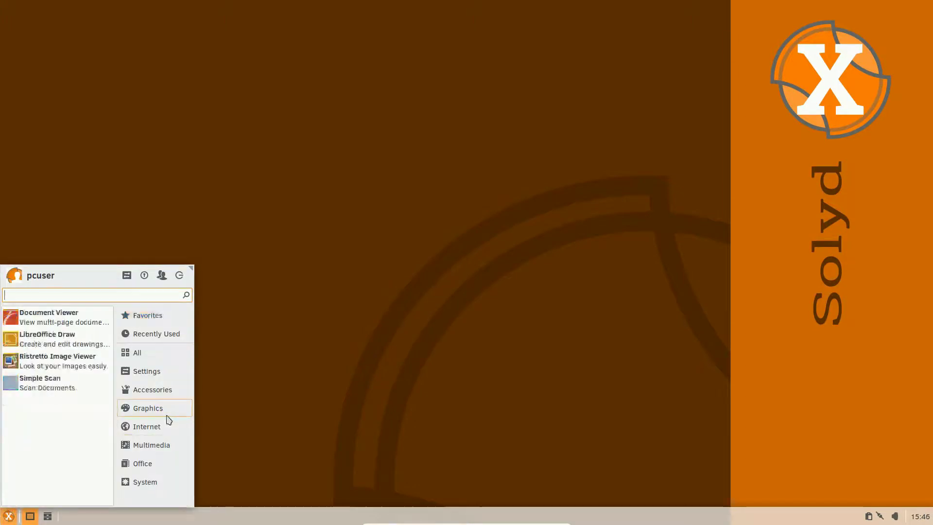
mouse_move(164, 393)
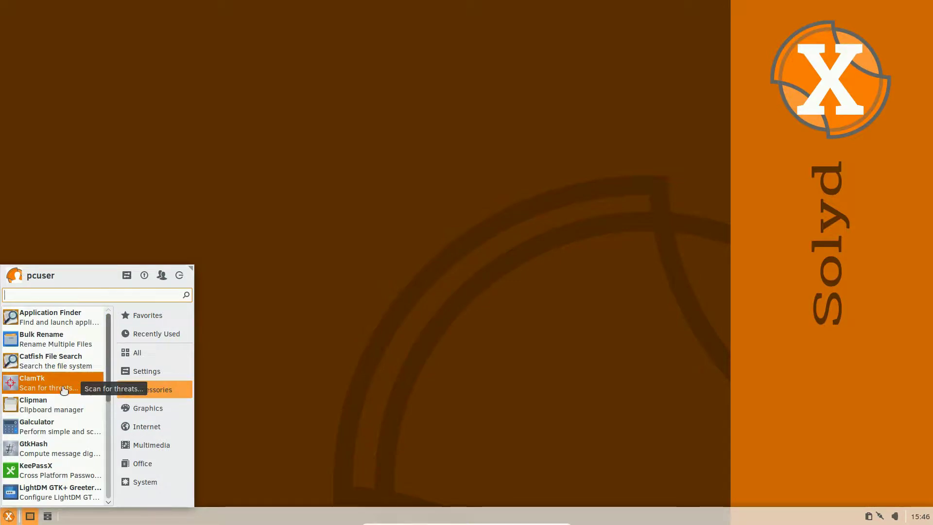
scroll(64, 390, "down", 1)
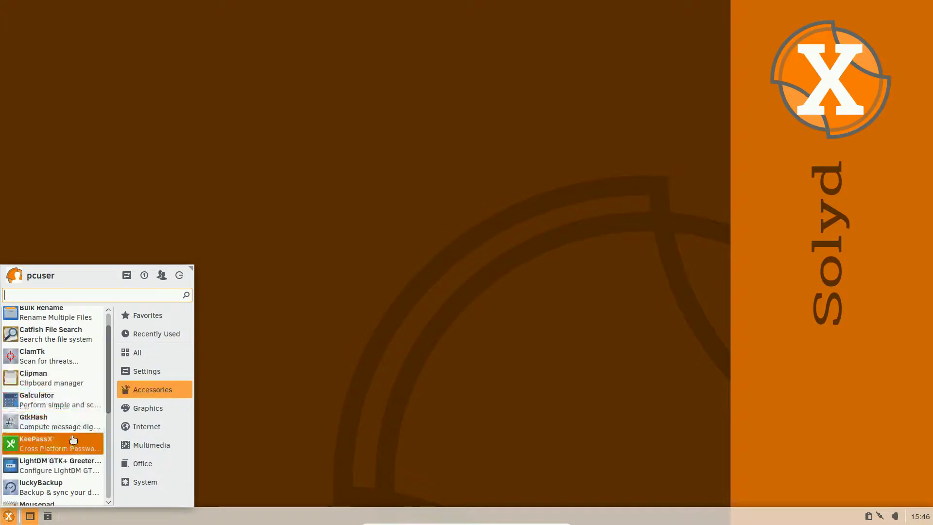
scroll(68, 447, "down", 4)
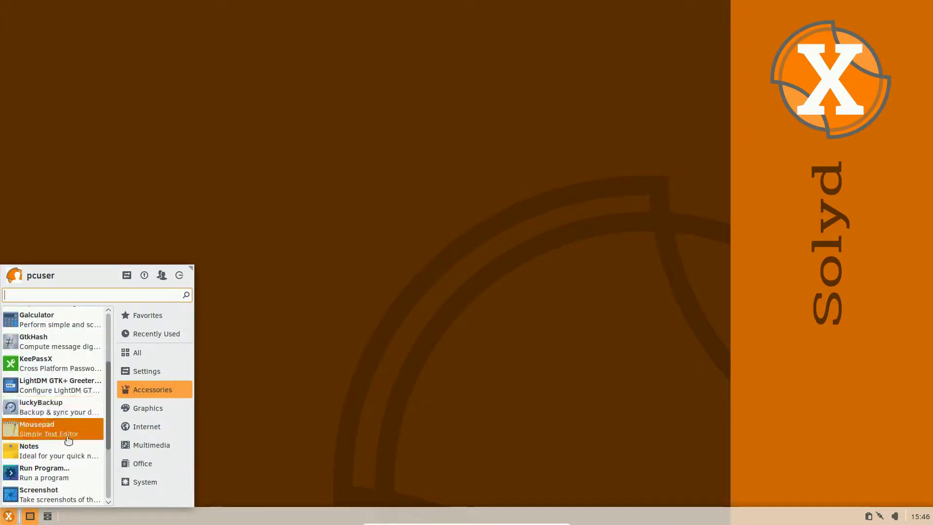
scroll(68, 441, "down", 2)
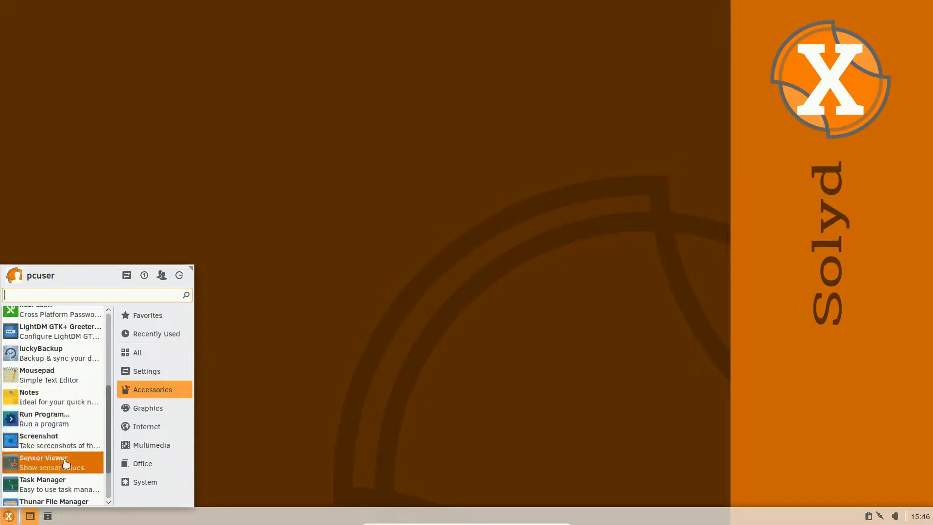
scroll(64, 462, "down", 2)
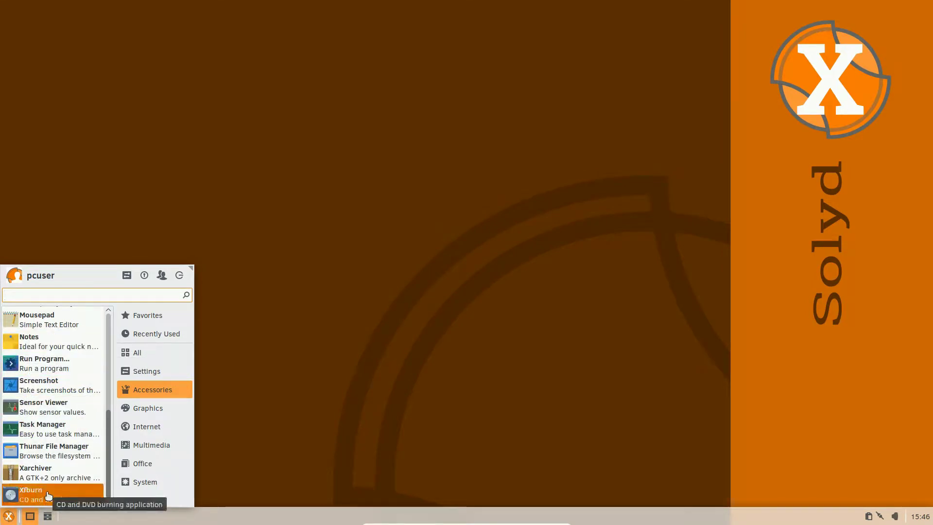
left_click(144, 377)
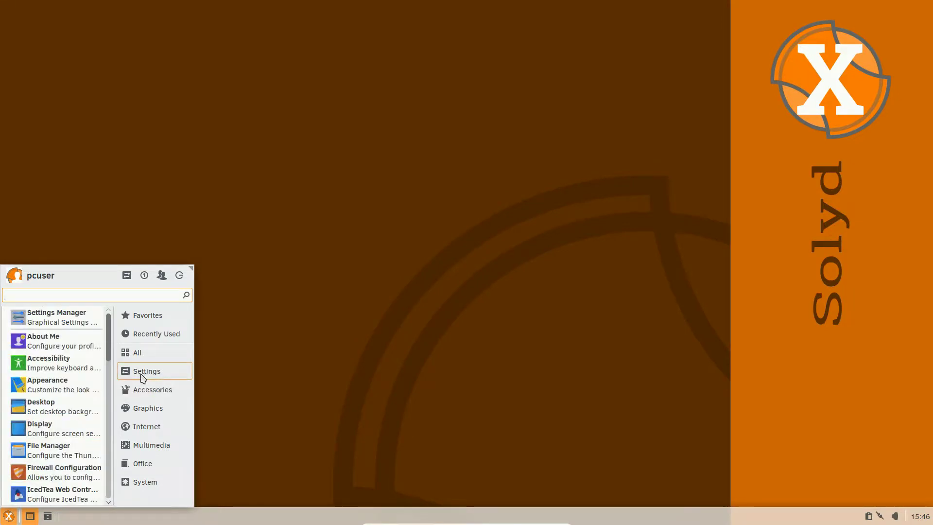
Open Notifications from the Settings applications, view its appearance options and close the window
scroll(78, 422, "down", 6)
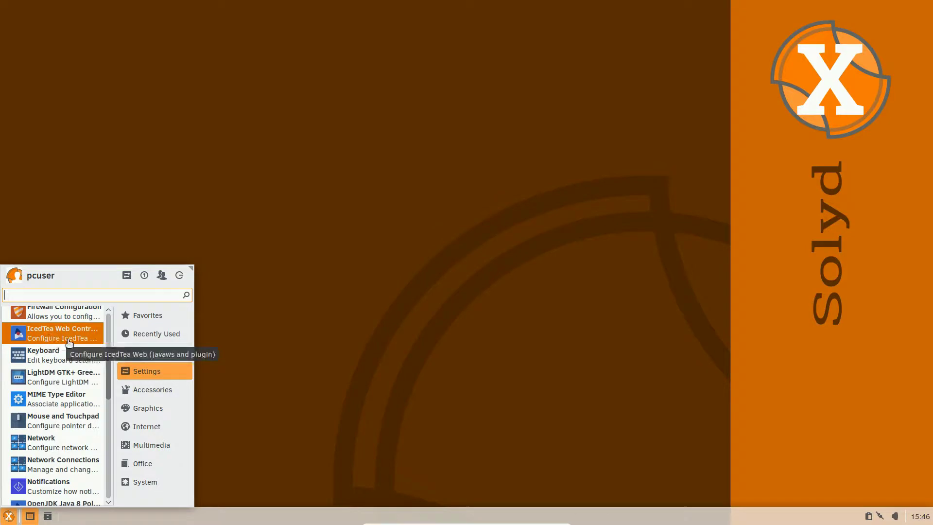
scroll(73, 418, "down", 3)
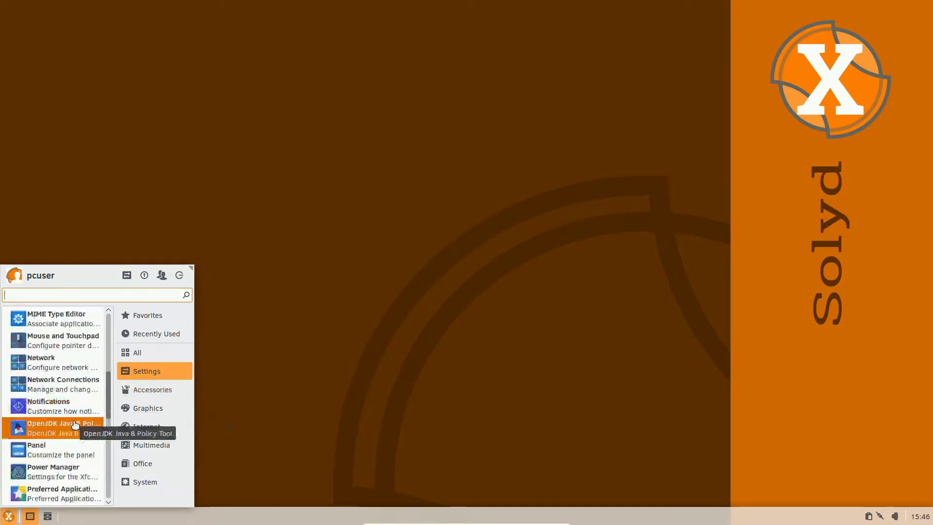
left_click(49, 409)
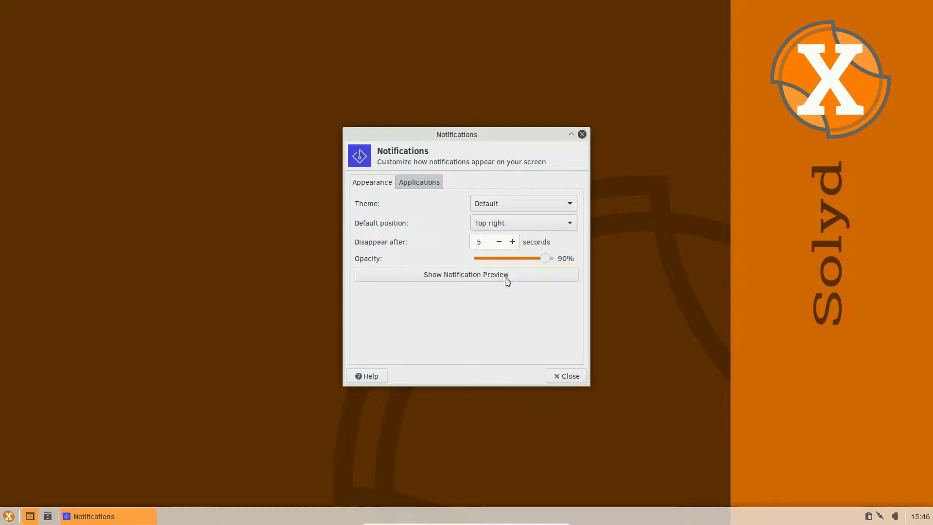
left_click(582, 134)
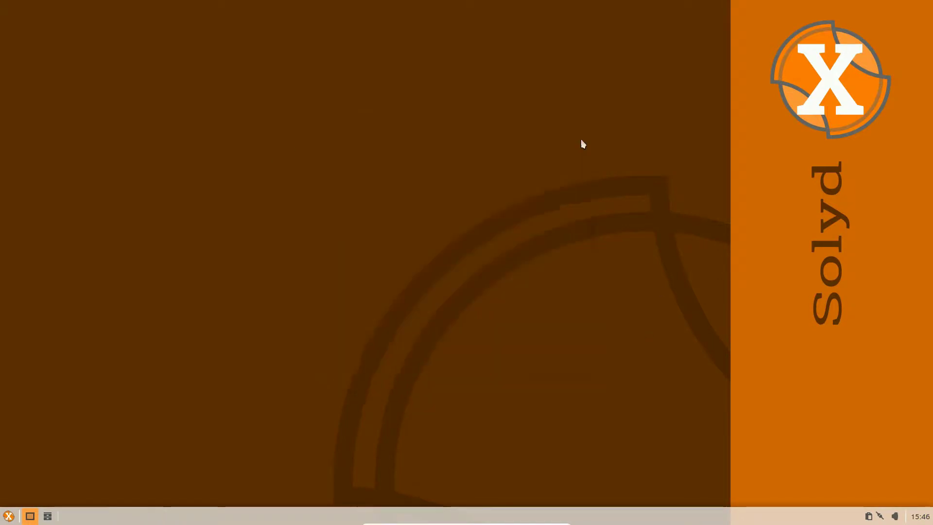
Open the Settings Manager from the application launcher, view its categories and close the window
left_click(9, 516)
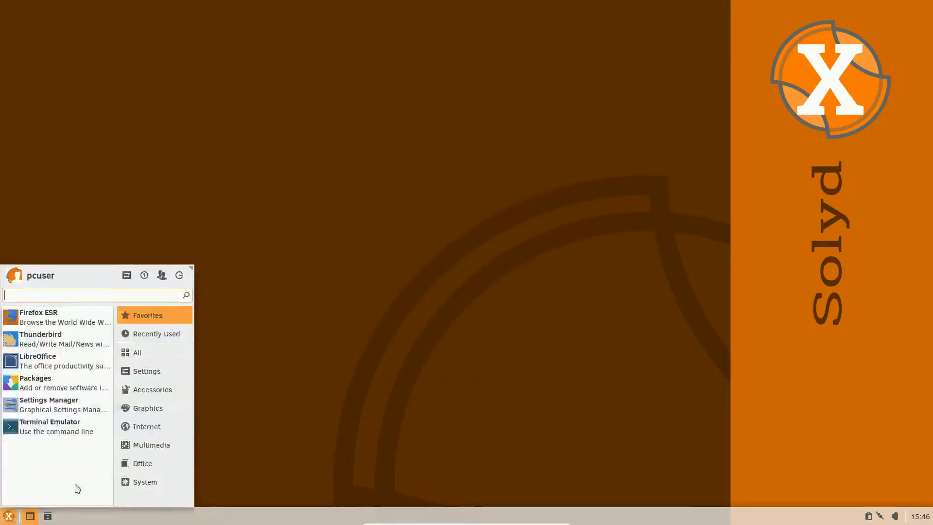
left_click(143, 463)
left_click(154, 375)
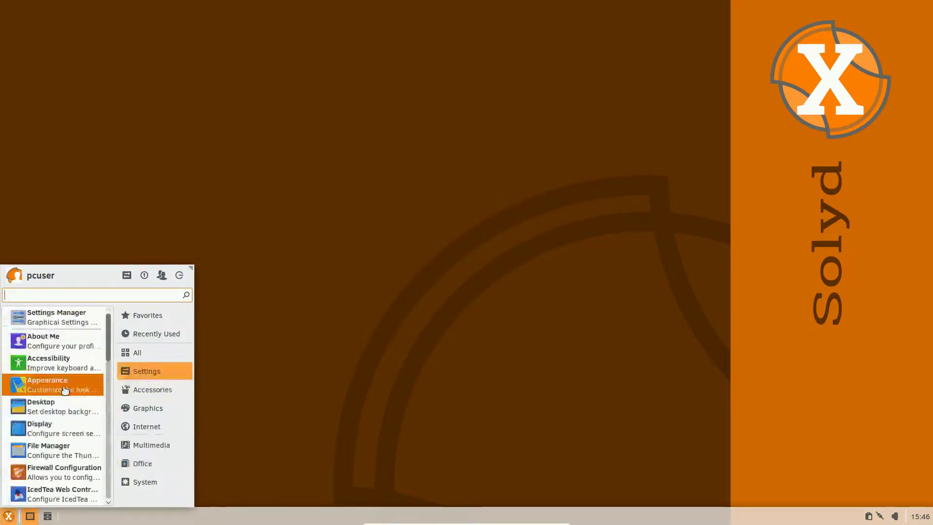
left_click(126, 276)
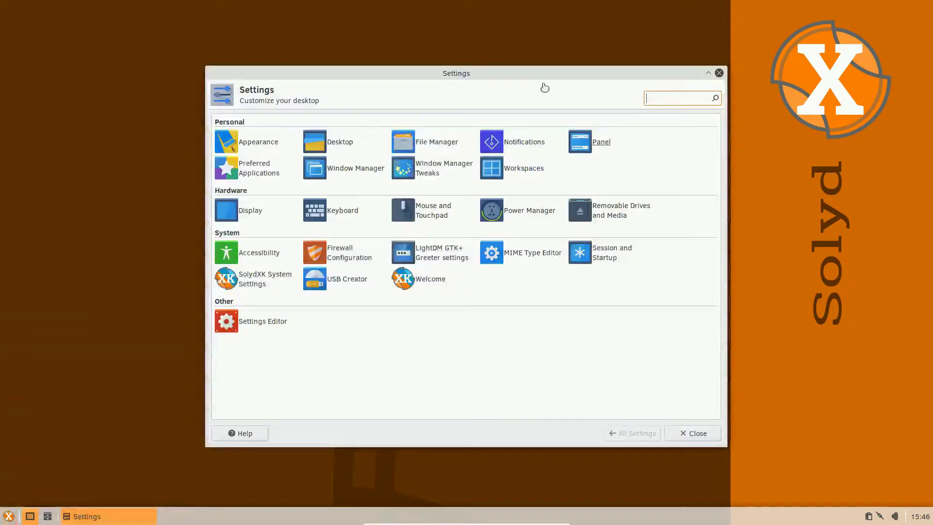
left_click(719, 73)
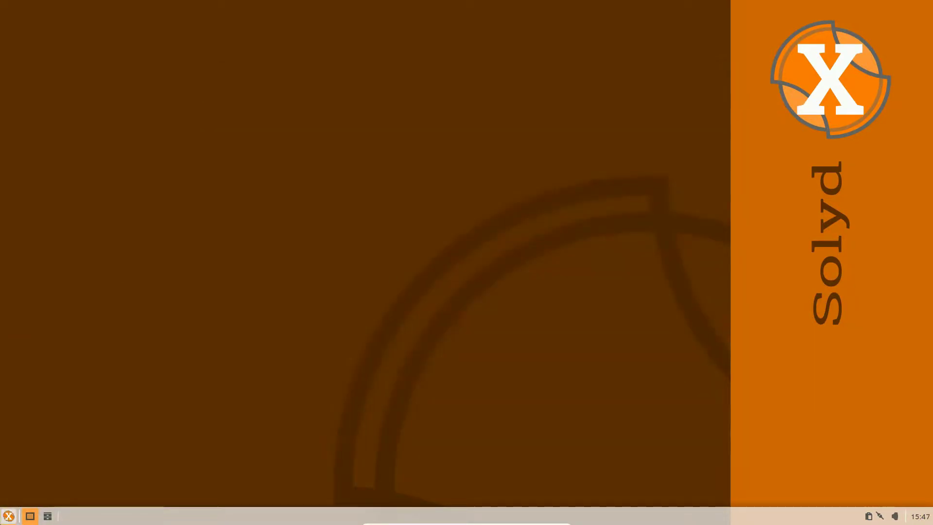
Open Preferred Applications from the Settings applications, view the Internet and Utilities defaults, and close the window
left_click(9, 516)
left_click(154, 371)
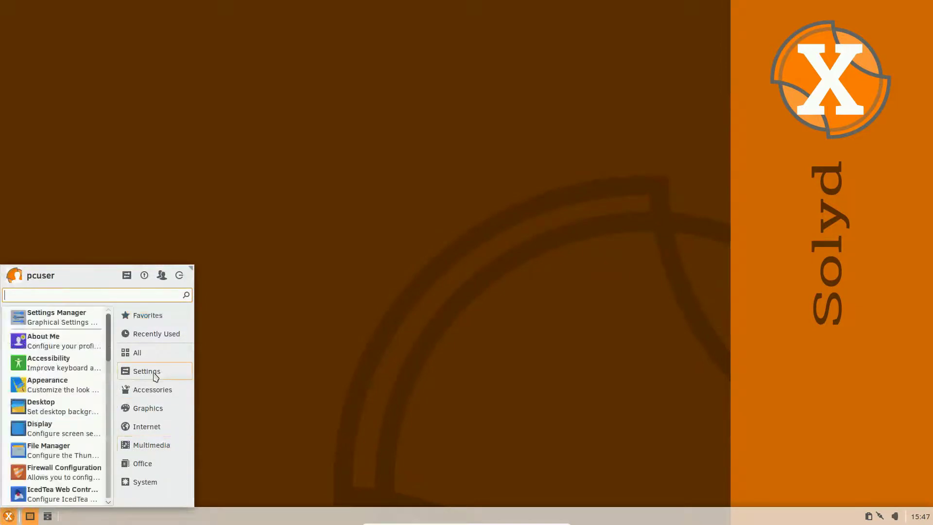
scroll(73, 418, "down", 5)
scroll(69, 422, "down", 5)
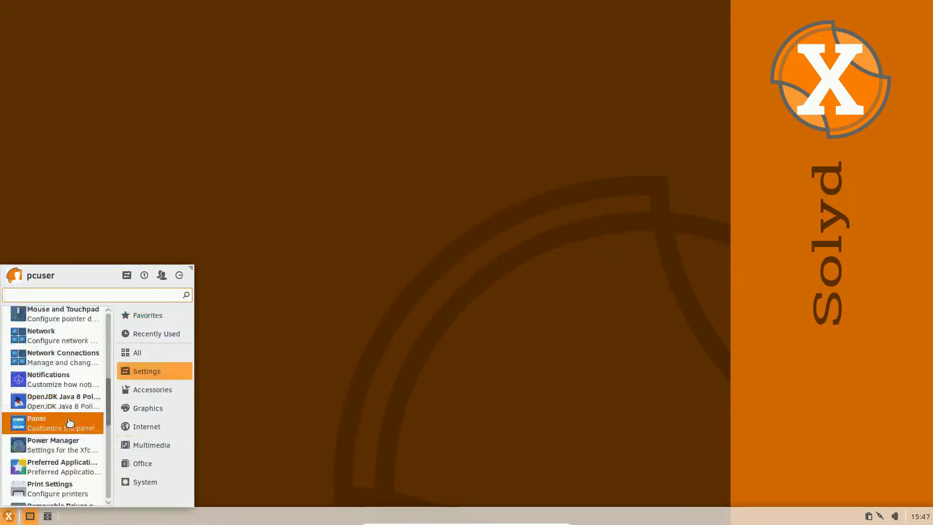
scroll(70, 428, "down", 3)
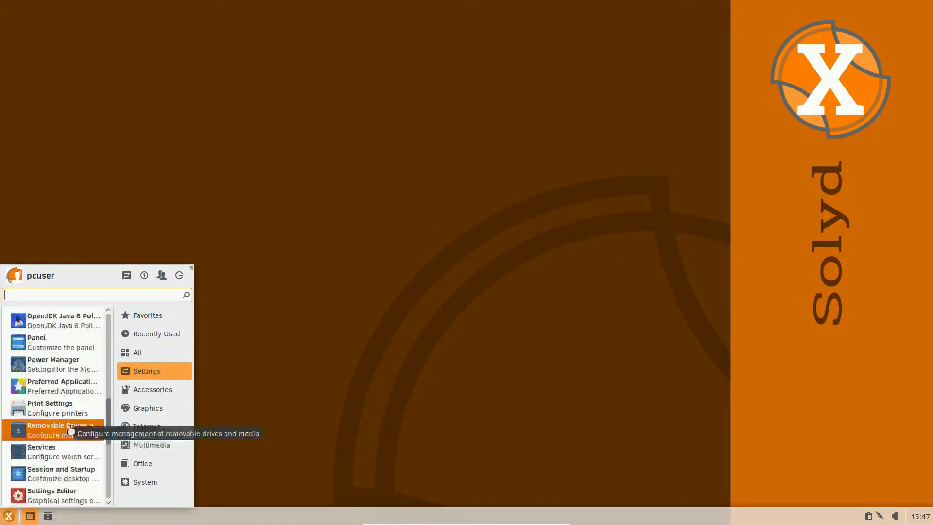
left_click(66, 385)
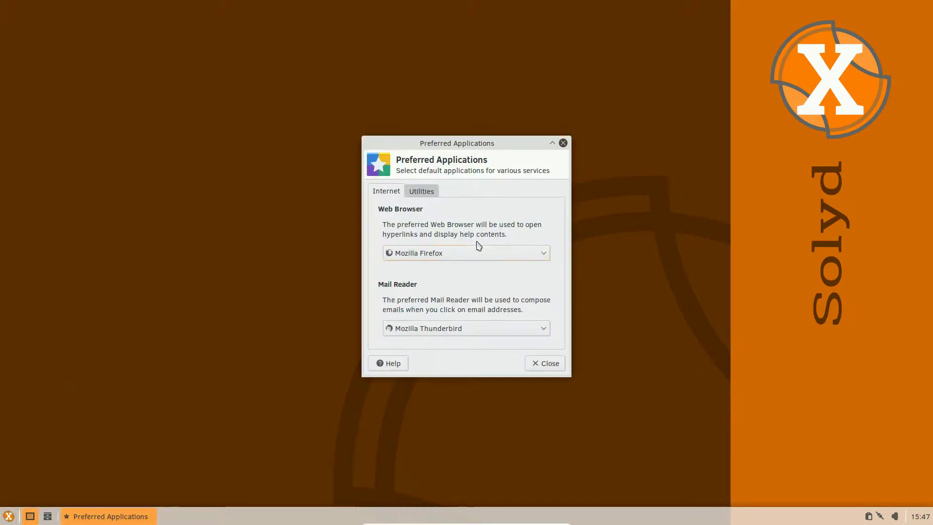
left_click(423, 191)
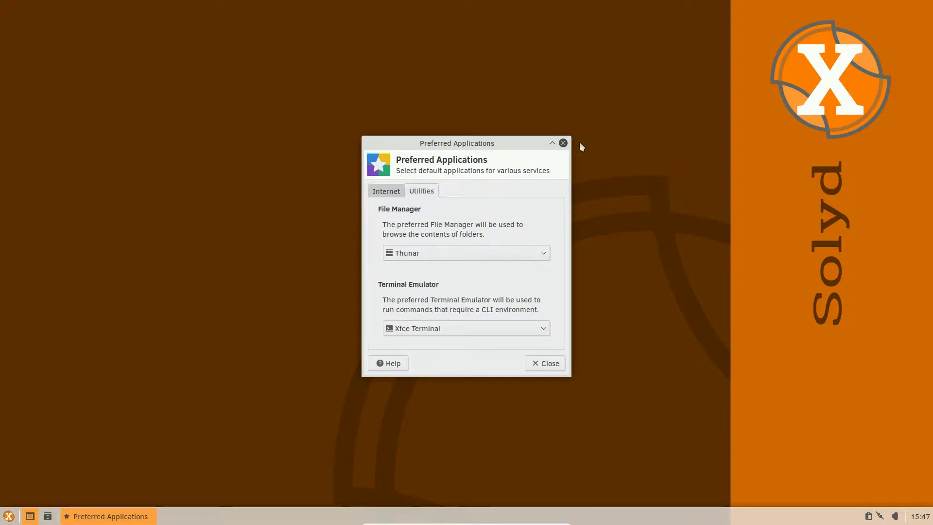
left_click(564, 144)
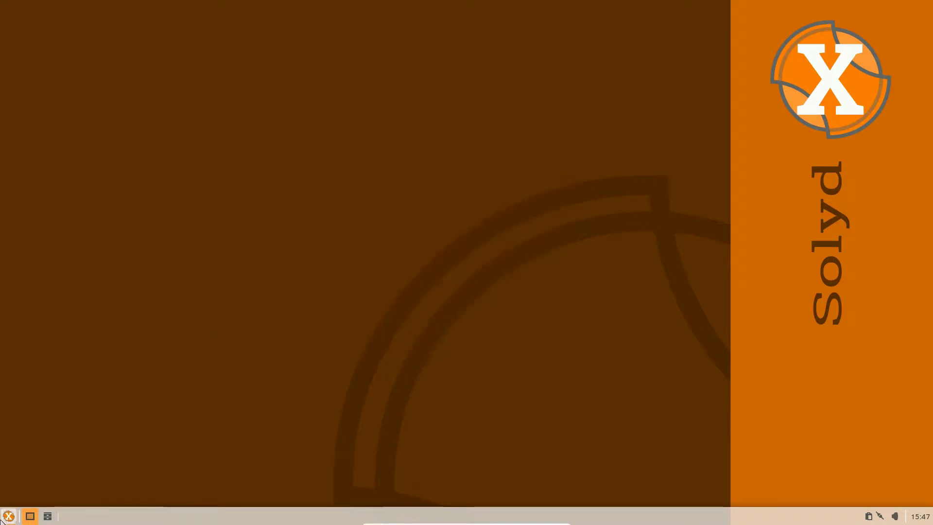
Browse the rest of the Settings applications down to Workspaces, and look through the list of all applications
left_click(5, 518)
mouse_move(158, 358)
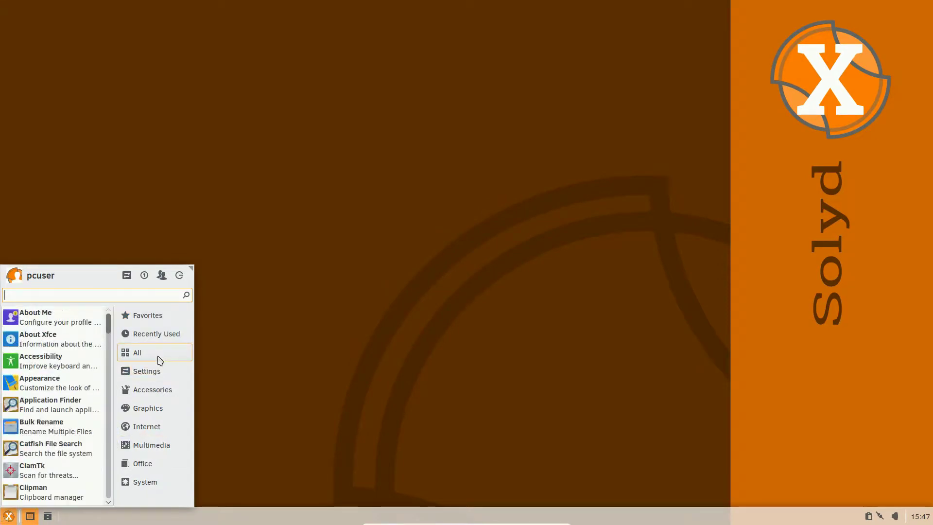
scroll(77, 447, "down", 6)
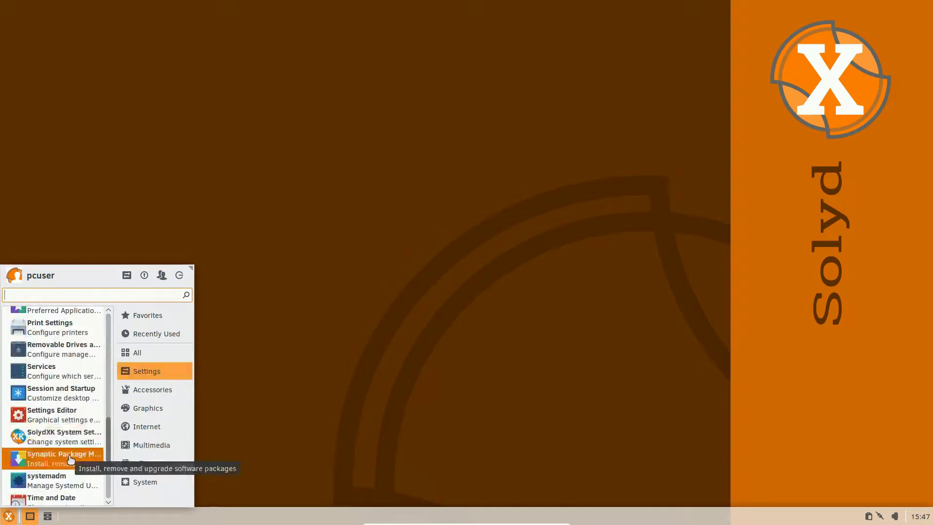
scroll(77, 469, "down", 5)
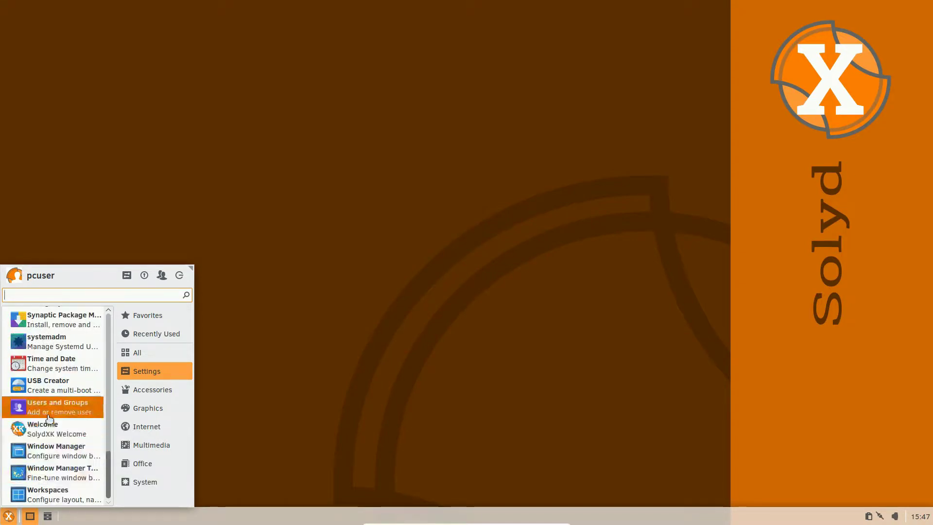
left_click(152, 353)
scroll(55, 411, "down", 15)
scroll(55, 411, "down", 18)
View the recently used and favorite applications, and open the session log-out dialog to see its options, cancelling it
left_click(158, 332)
left_click(157, 319)
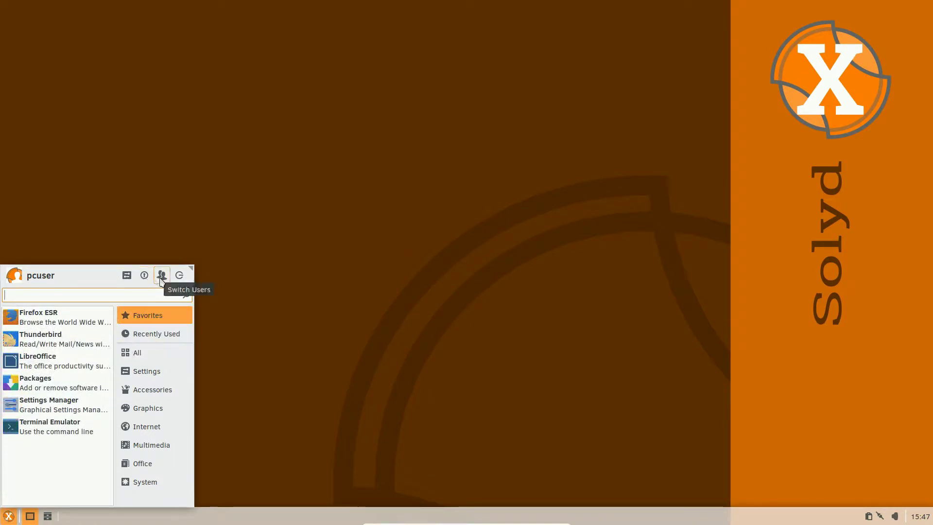
left_click(181, 276)
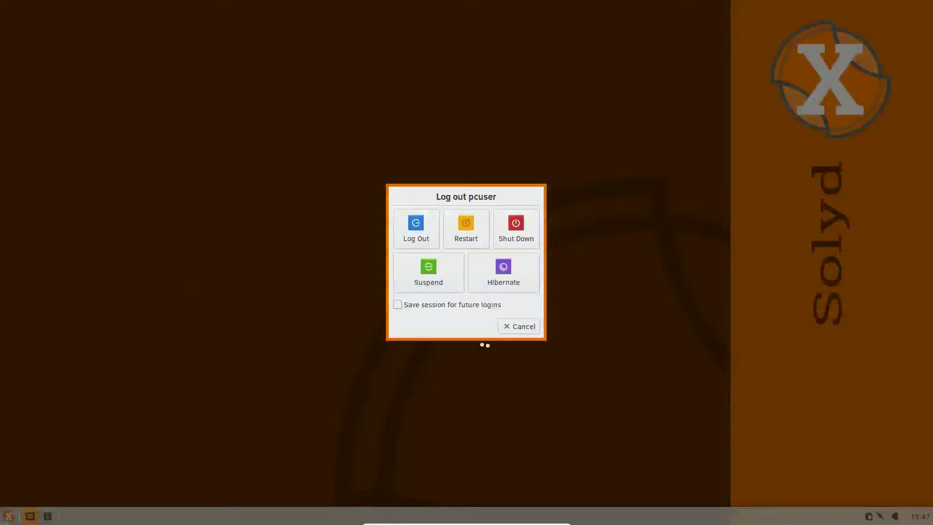
left_click(529, 330)
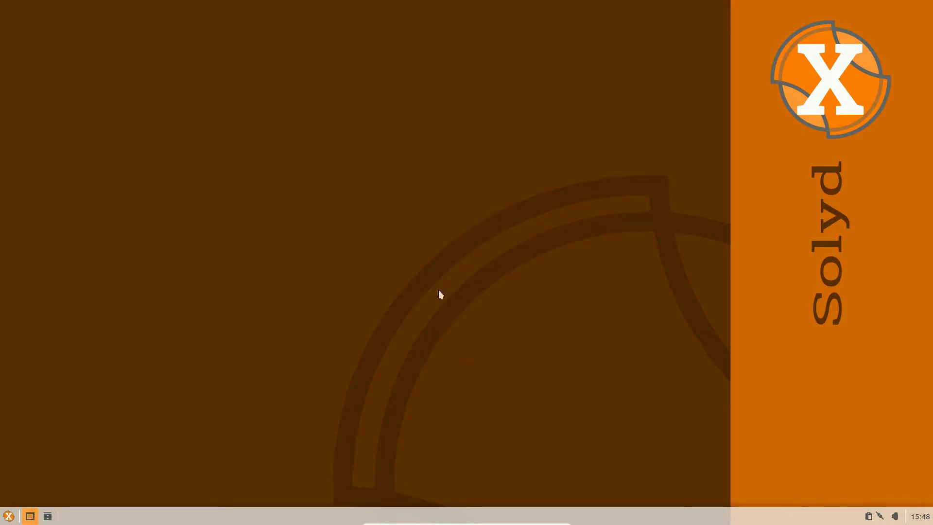
right_click(281, 154)
left_click(135, 199)
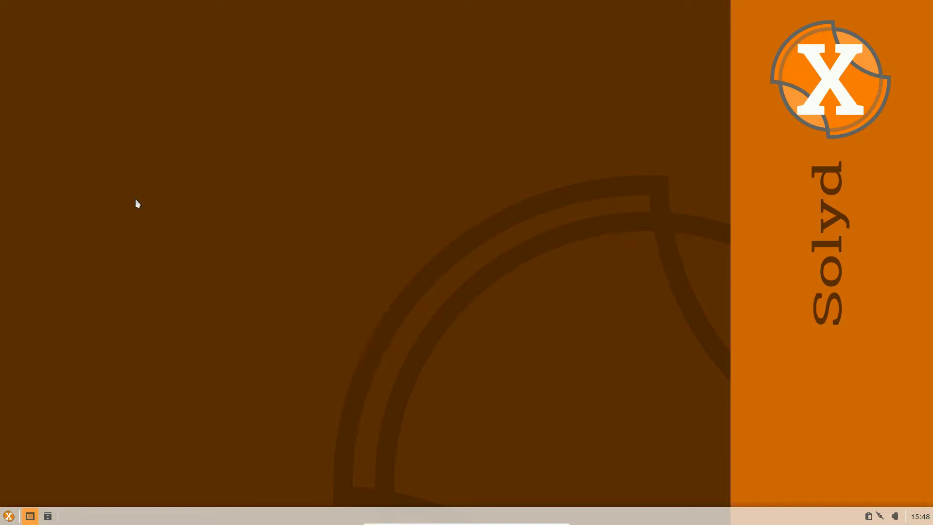
left_click(8, 516)
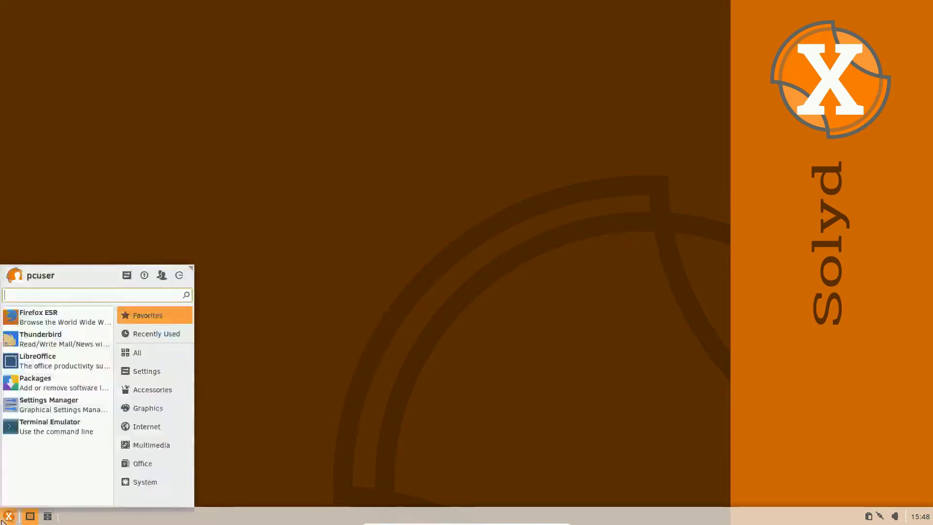
left_click(314, 376)
Run top in Terminal Emulator to check the system's memory and CPU usage, and close the terminal
left_click(6, 517)
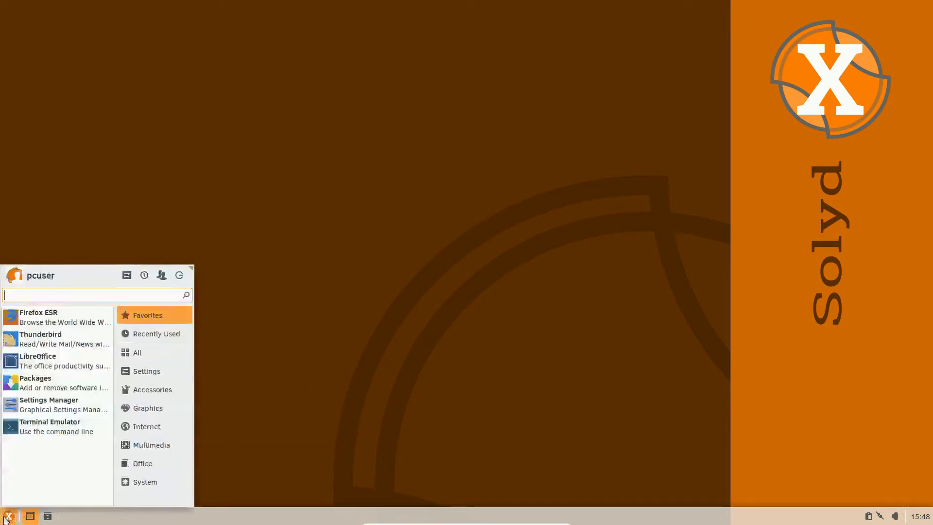
left_click(52, 430)
type("top")
key("Return")
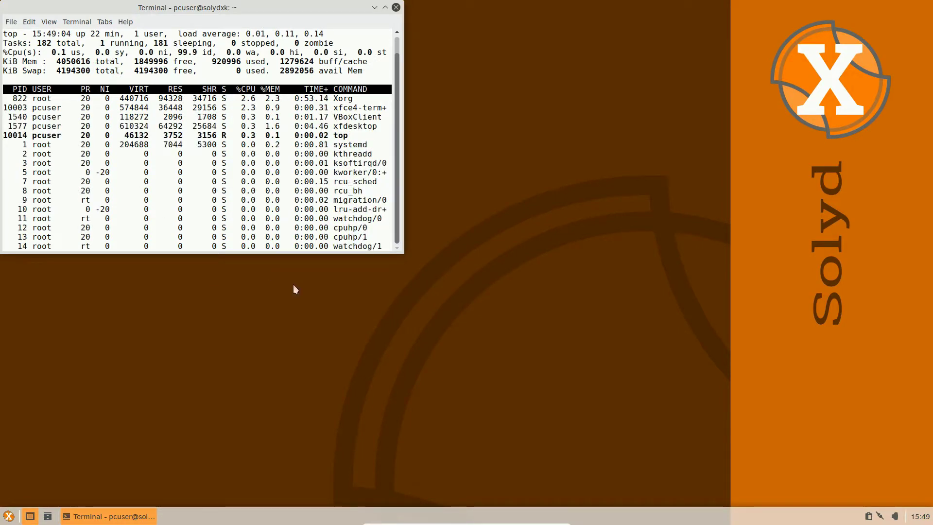
left_click(396, 8)
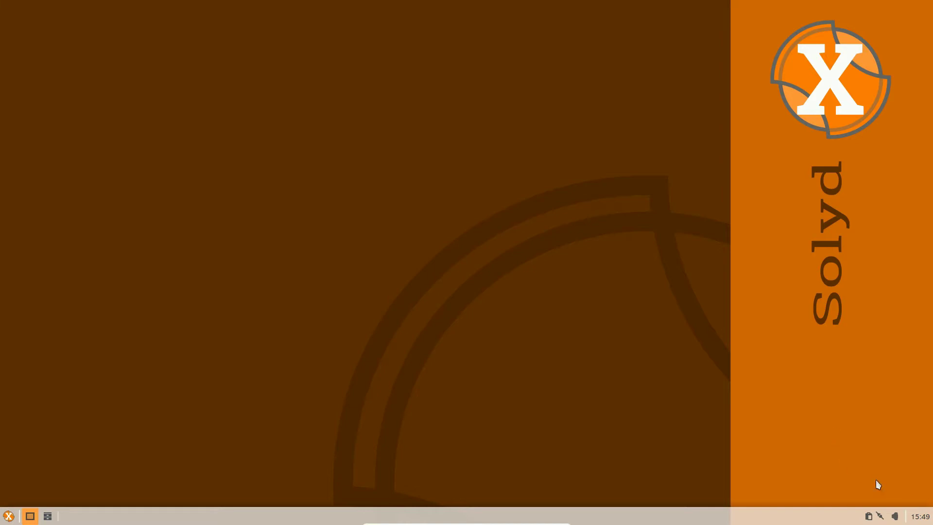
Check the panel clock's calendar, and open the clock's properties to view its time and format settings, closing them unchanged
left_click(920, 516)
left_click(920, 516)
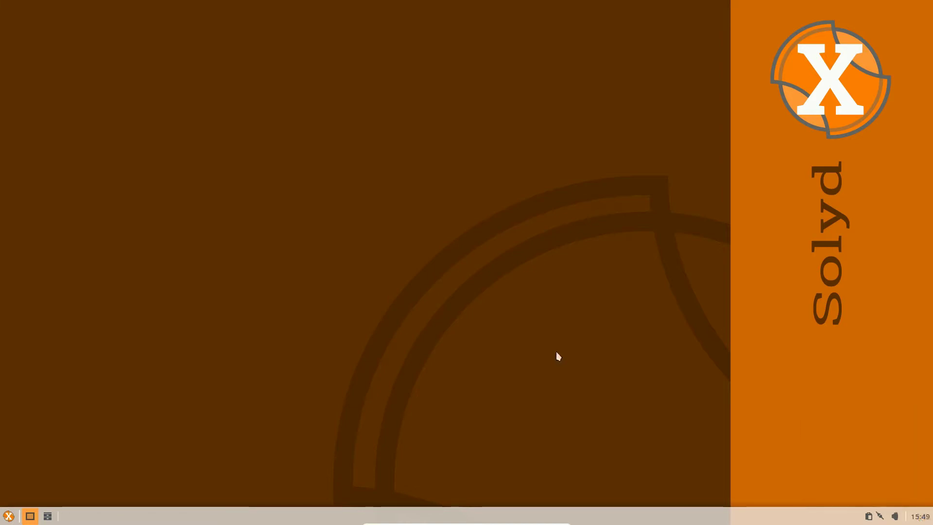
right_click(920, 517)
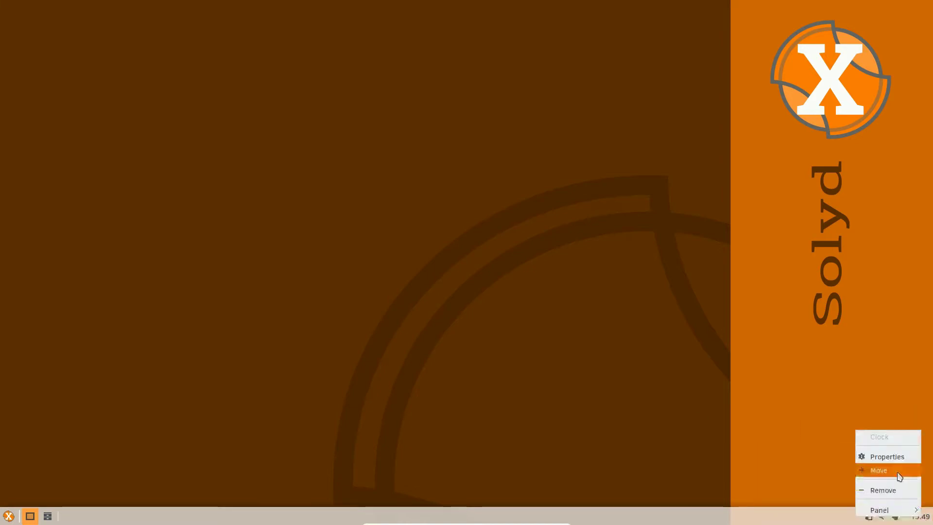
left_click(890, 456)
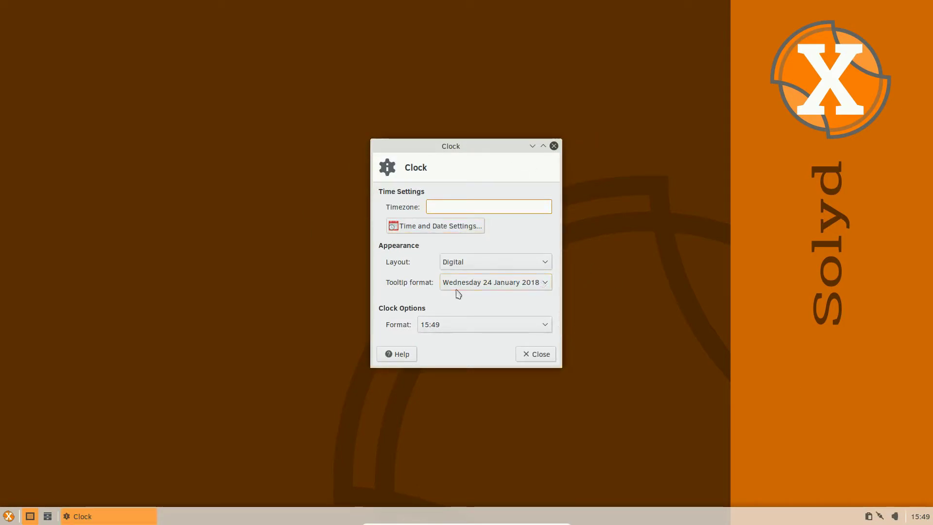
left_click(554, 146)
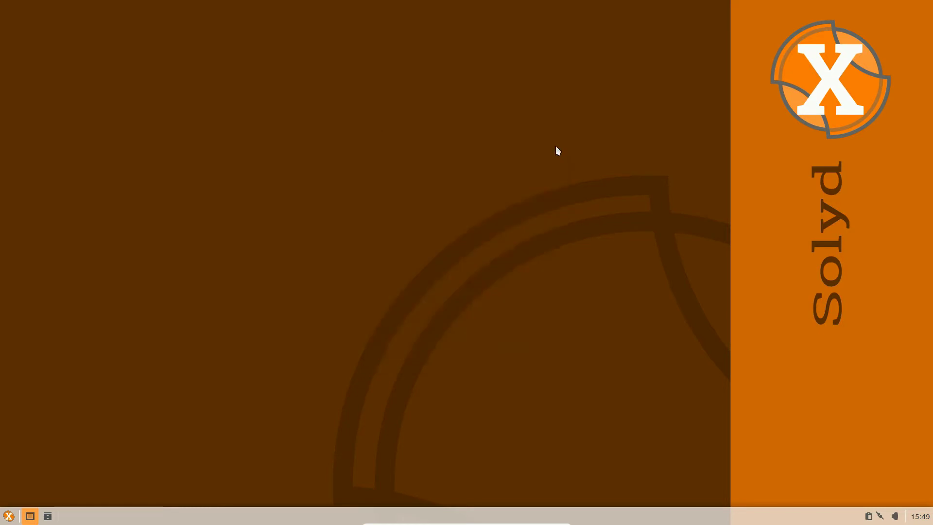